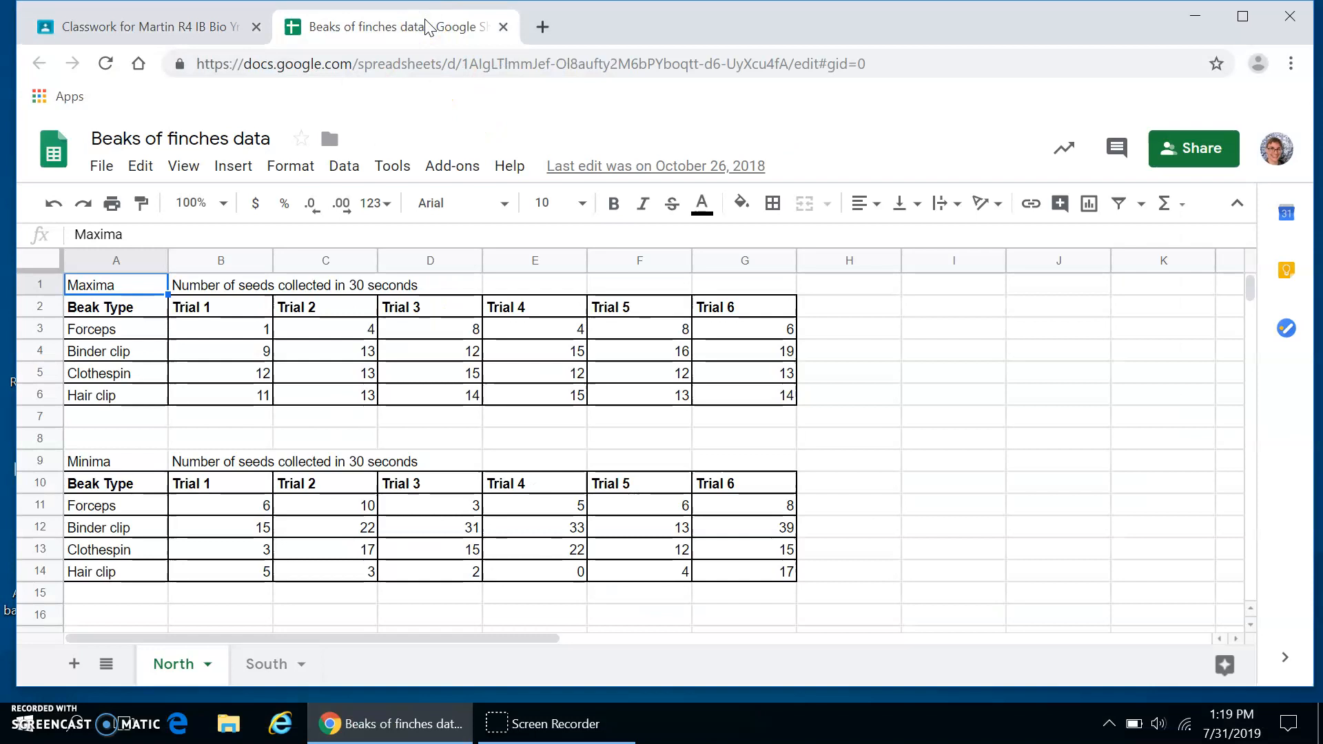
Download the finch beak spreadsheet in Microsoft Excel (.xlsx) format, then open the file in Excel with editing enabled.
{"action": "left_click", "coordinate": [115, 175]}
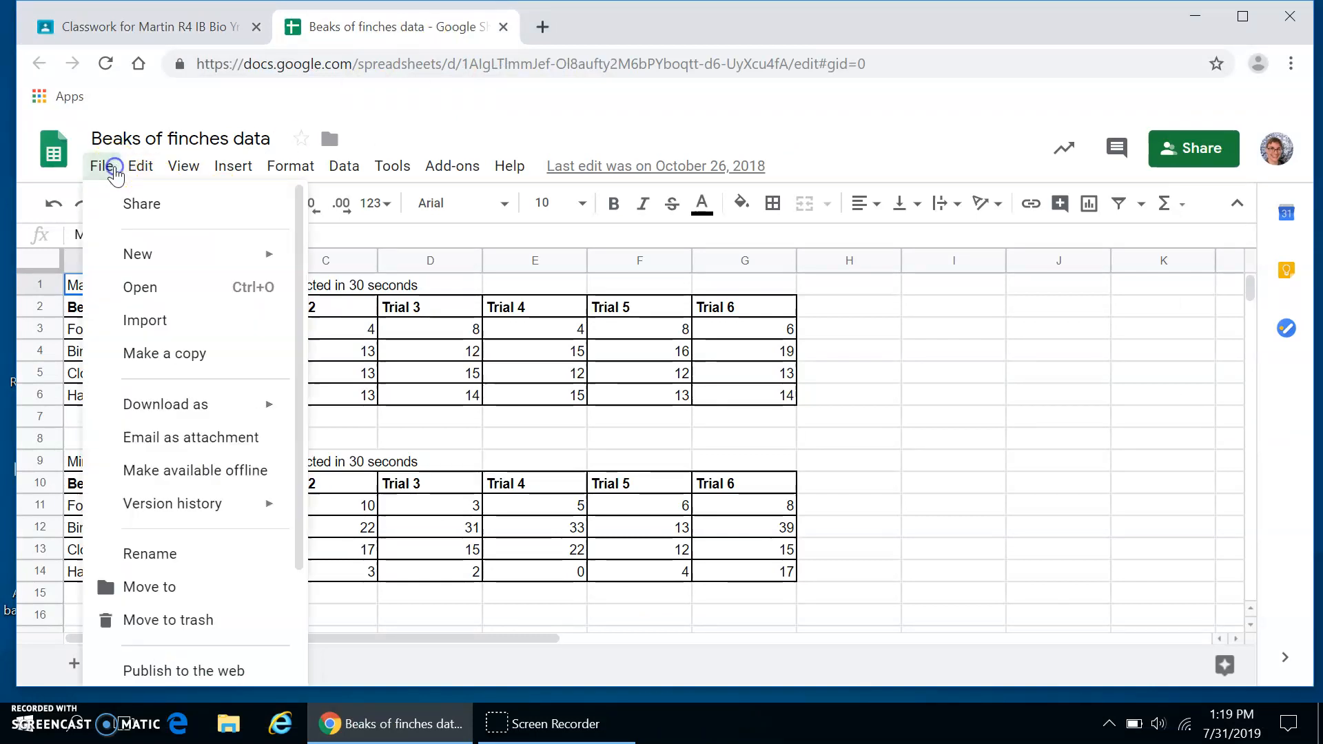
{"action": "mouse_move", "coordinate": [191, 413]}
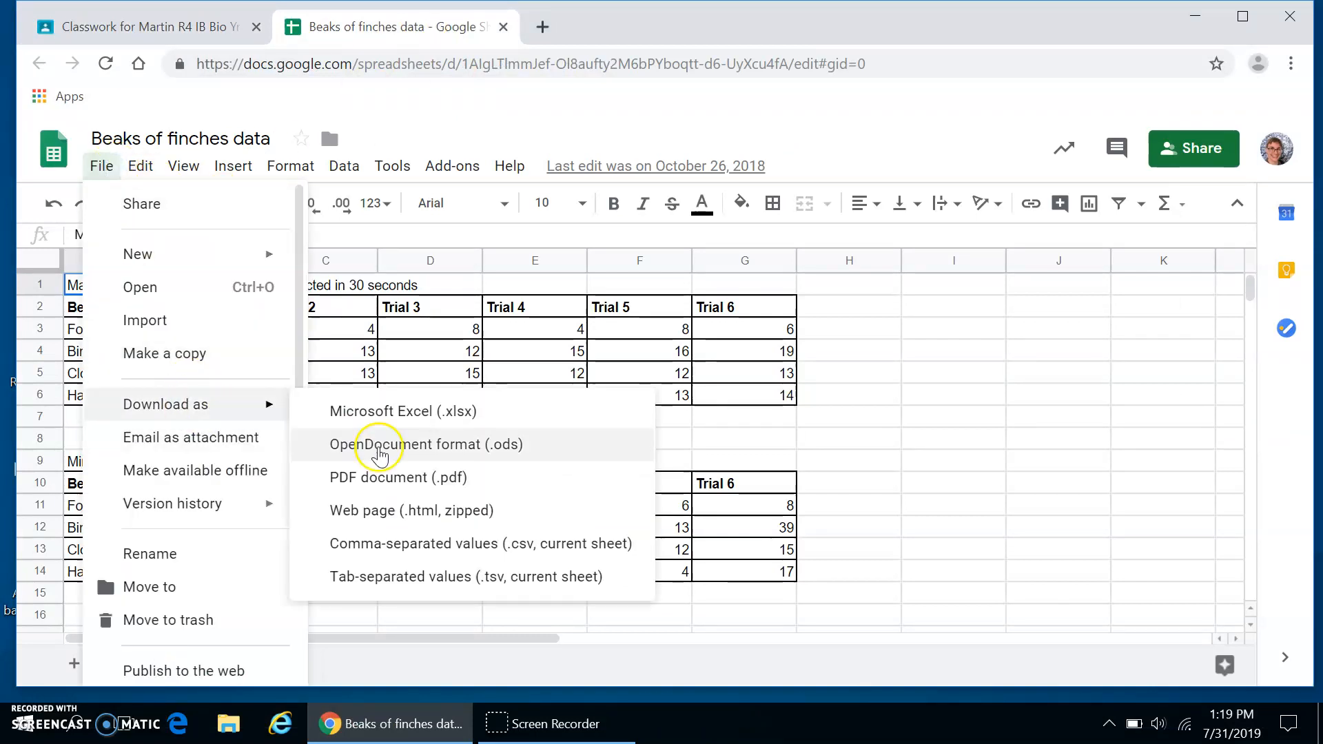
{"action": "left_click", "coordinate": [367, 416]}
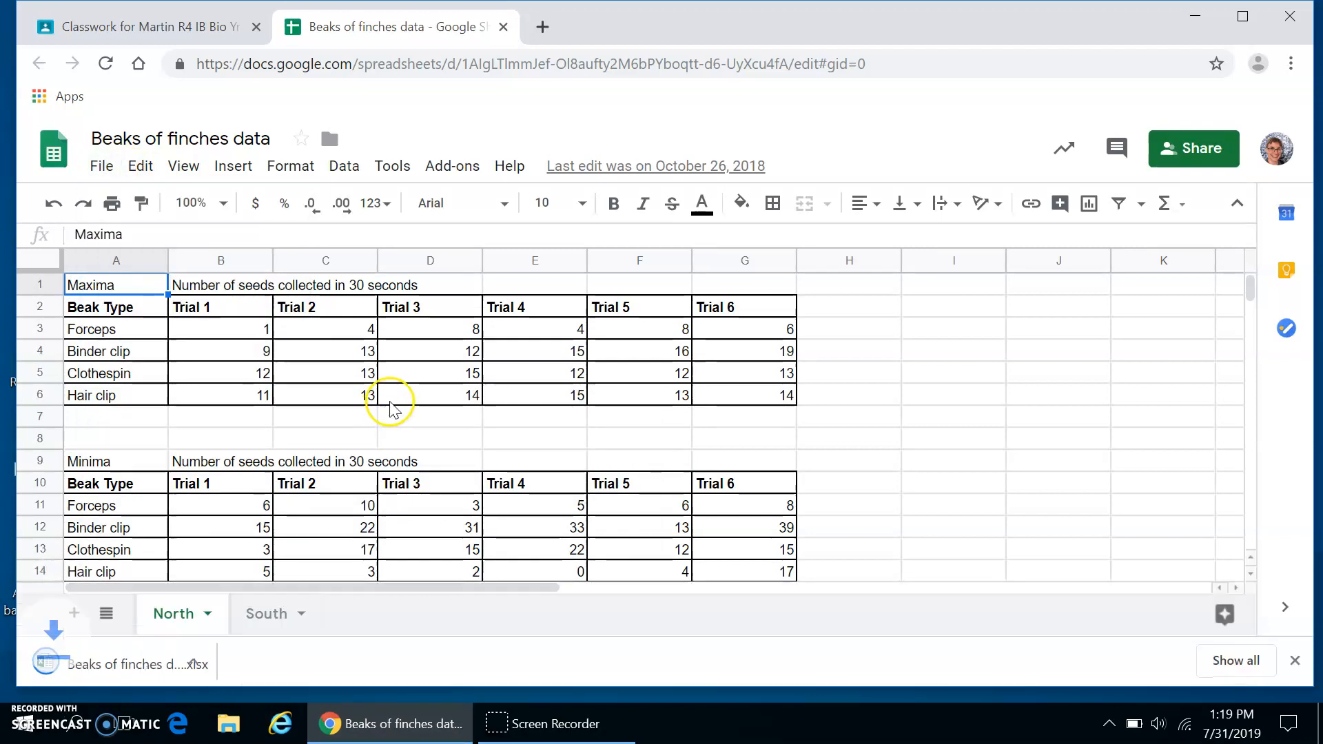
{"action": "left_click", "coordinate": [160, 670]}
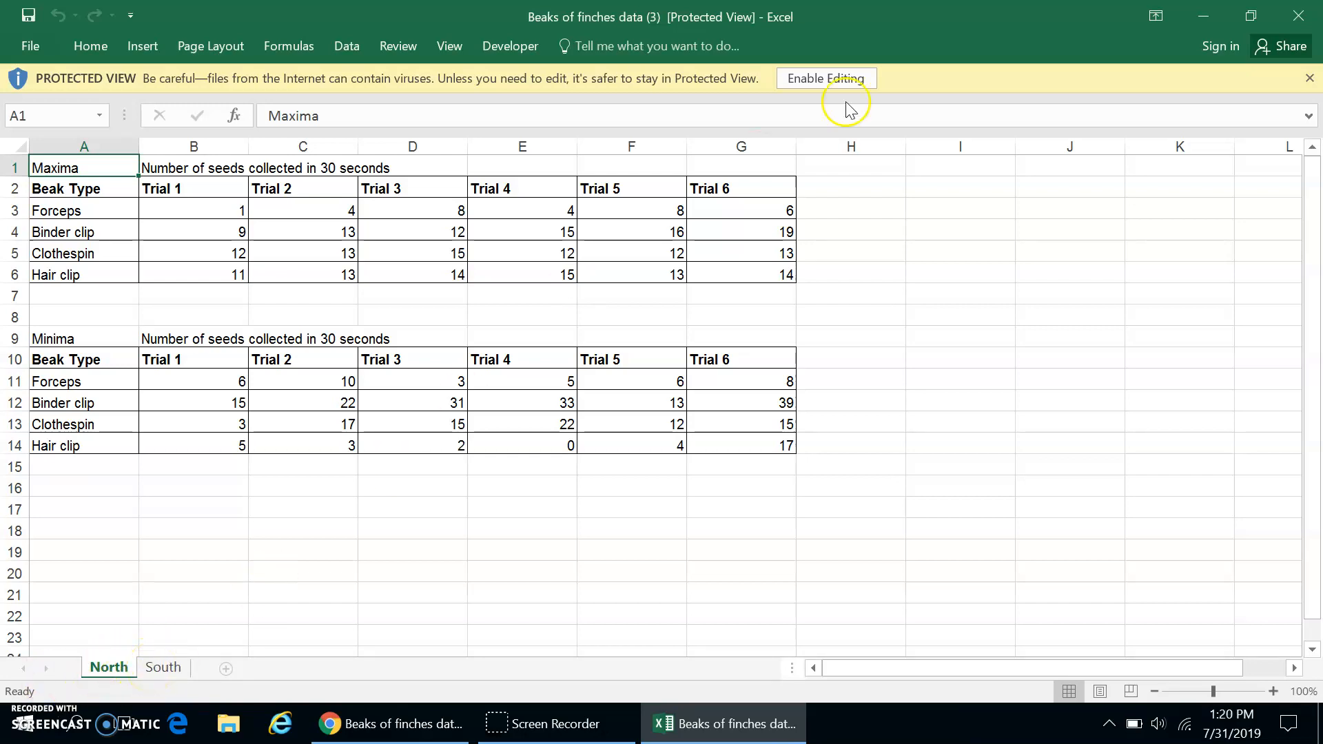
{"action": "left_click", "coordinate": [813, 82]}
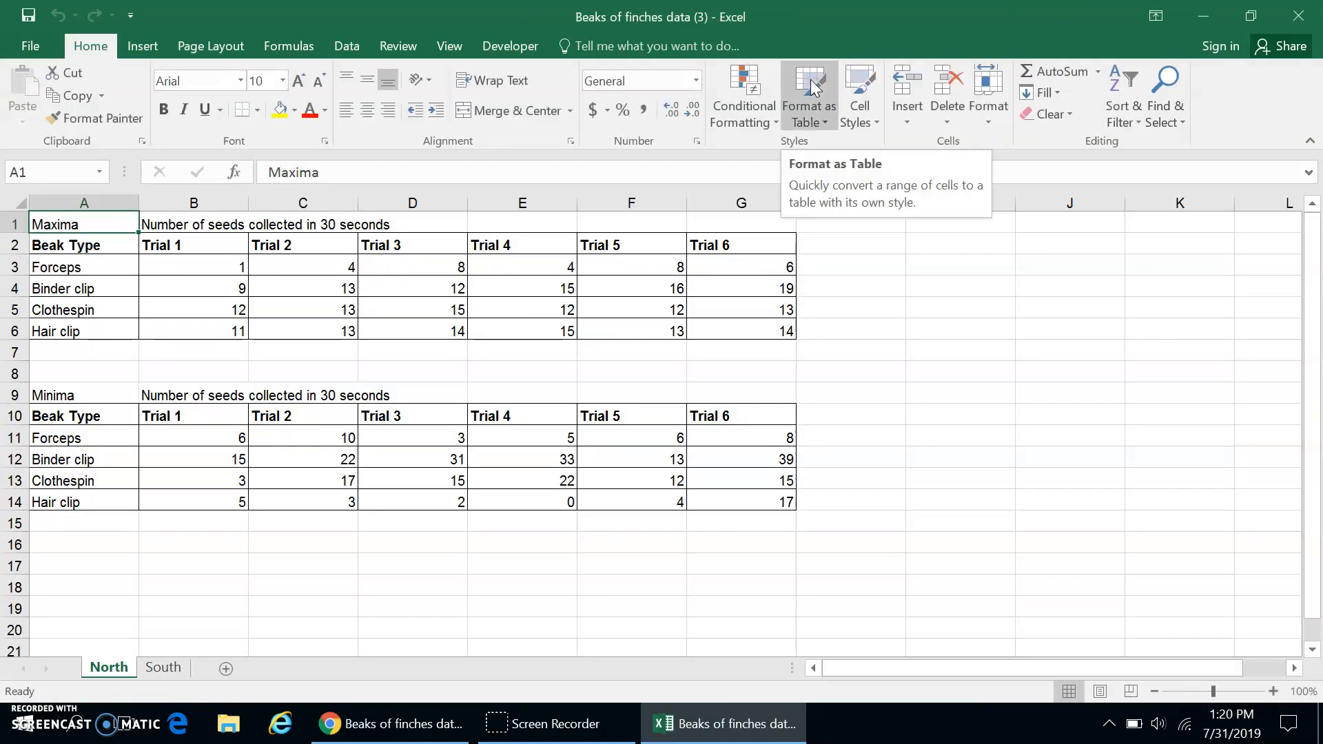
Enter the column headings "Average" in H1 and "SD" in I1.
{"action": "left_click", "coordinate": [840, 226]}
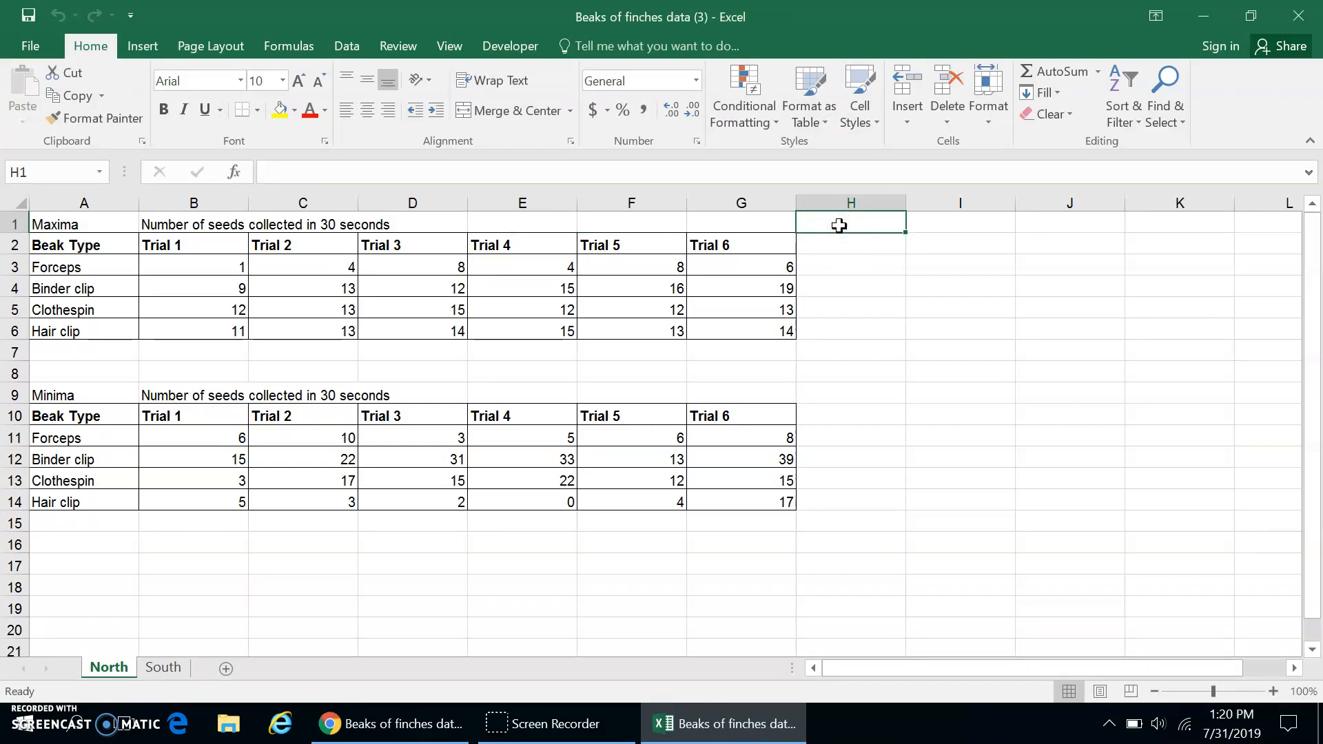
{"action": "type", "text": "Average"}
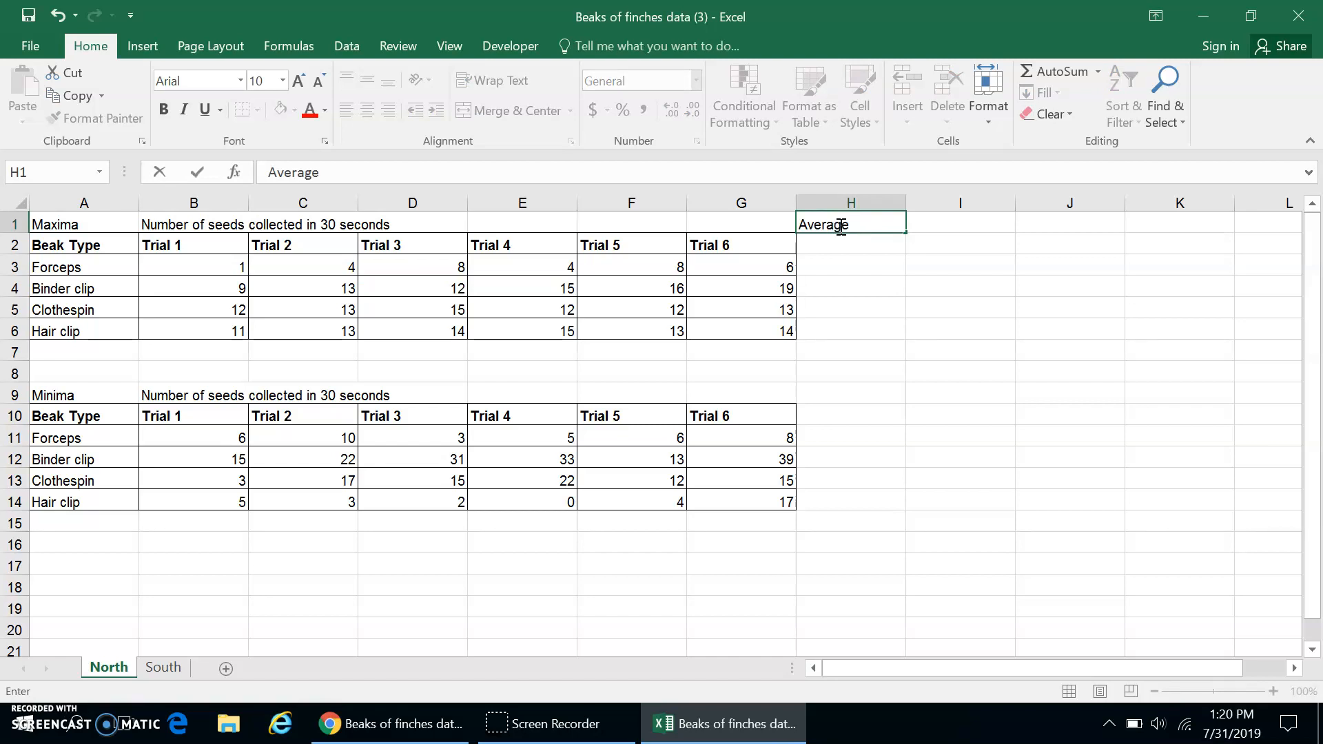
{"action": "key", "text": "Tab"}
{"action": "type", "text": "SD"}
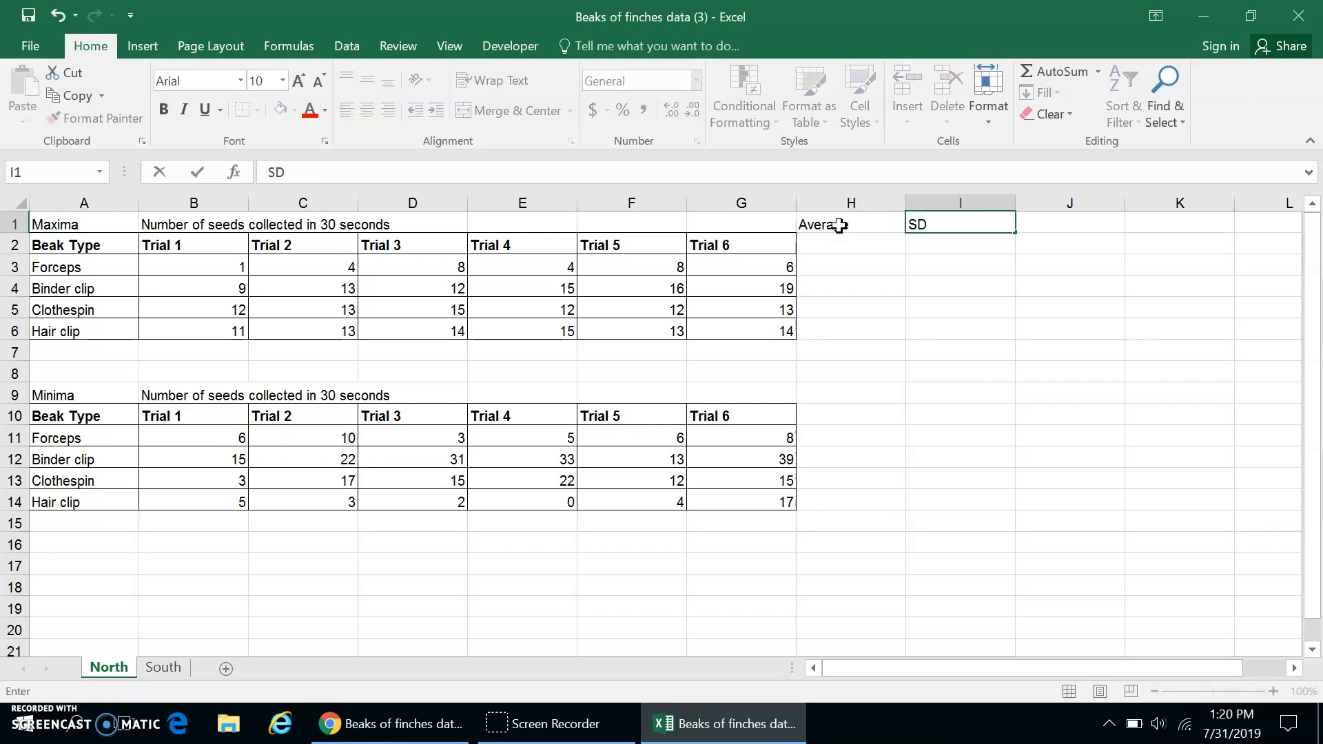
{"action": "key", "text": "Tab"}
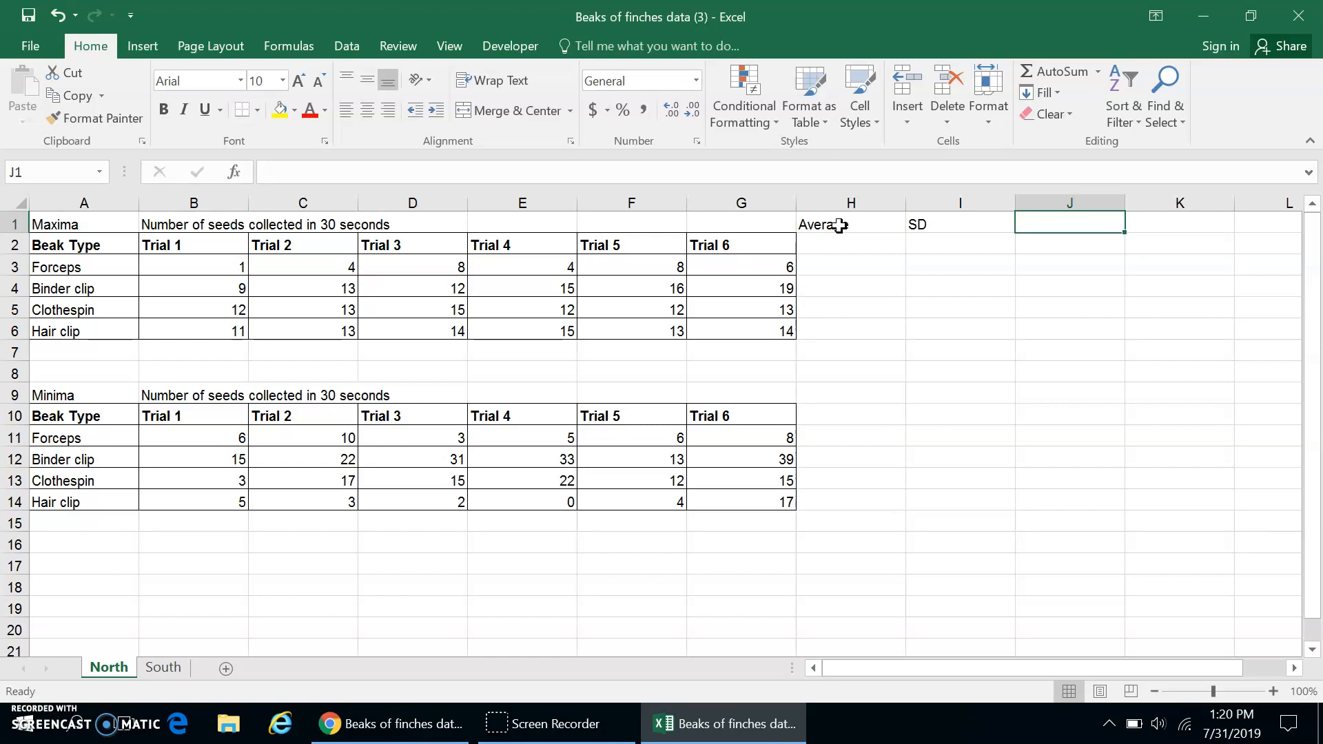
Calculate the Maxima forceps average in H3 with =AVERAGE(B3:G3).
{"action": "left_click", "coordinate": [854, 268]}
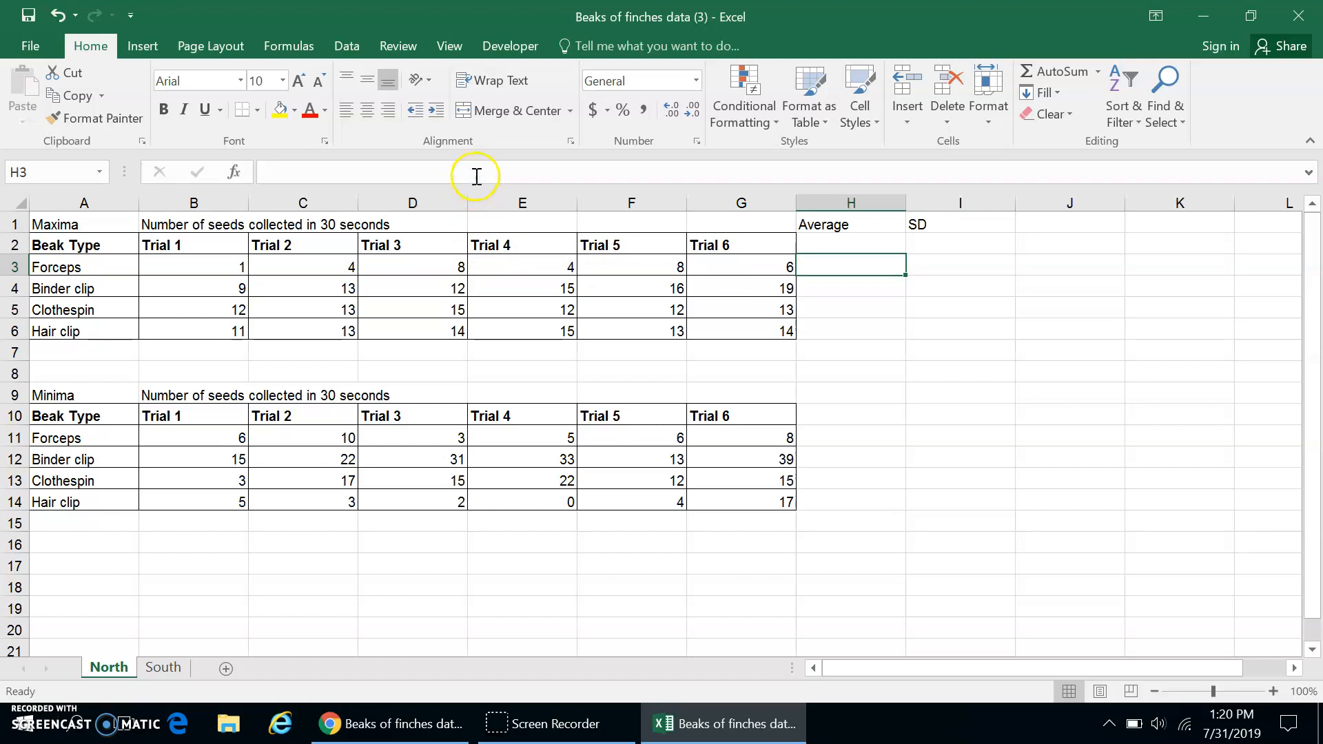
{"action": "left_click", "coordinate": [478, 171]}
{"action": "type", "text": "=AVERAGE("}
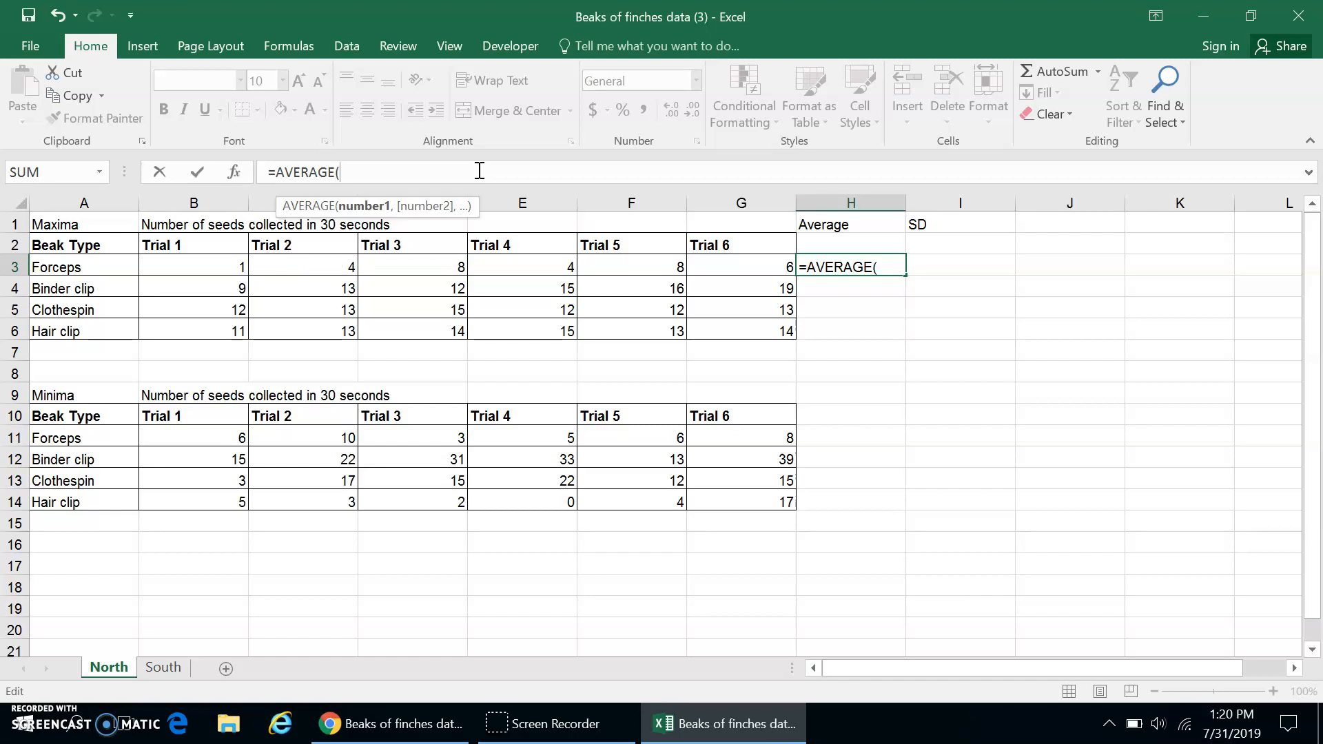
{"action": "left_click", "coordinate": [207, 262]}
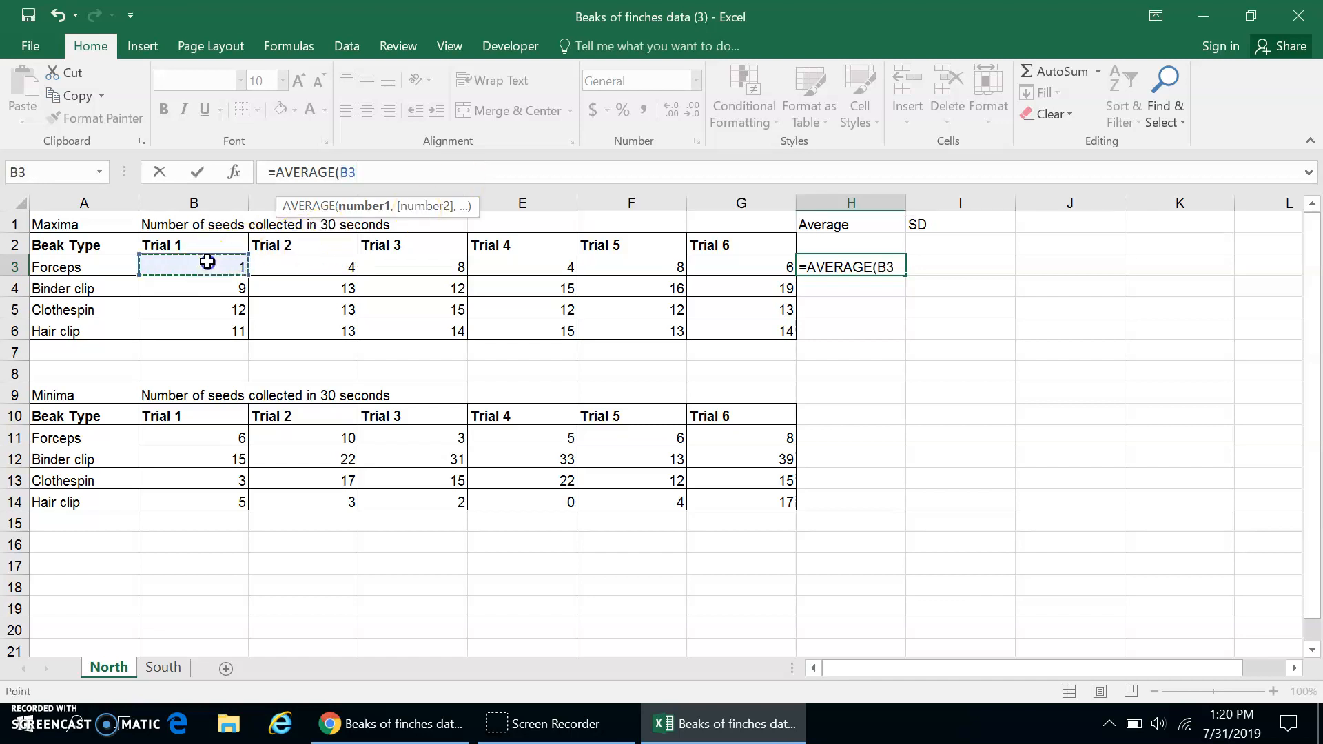
{"action": "left_click", "coordinate": [748, 264], "text": "shift"}
{"action": "key", "text": "Return"}
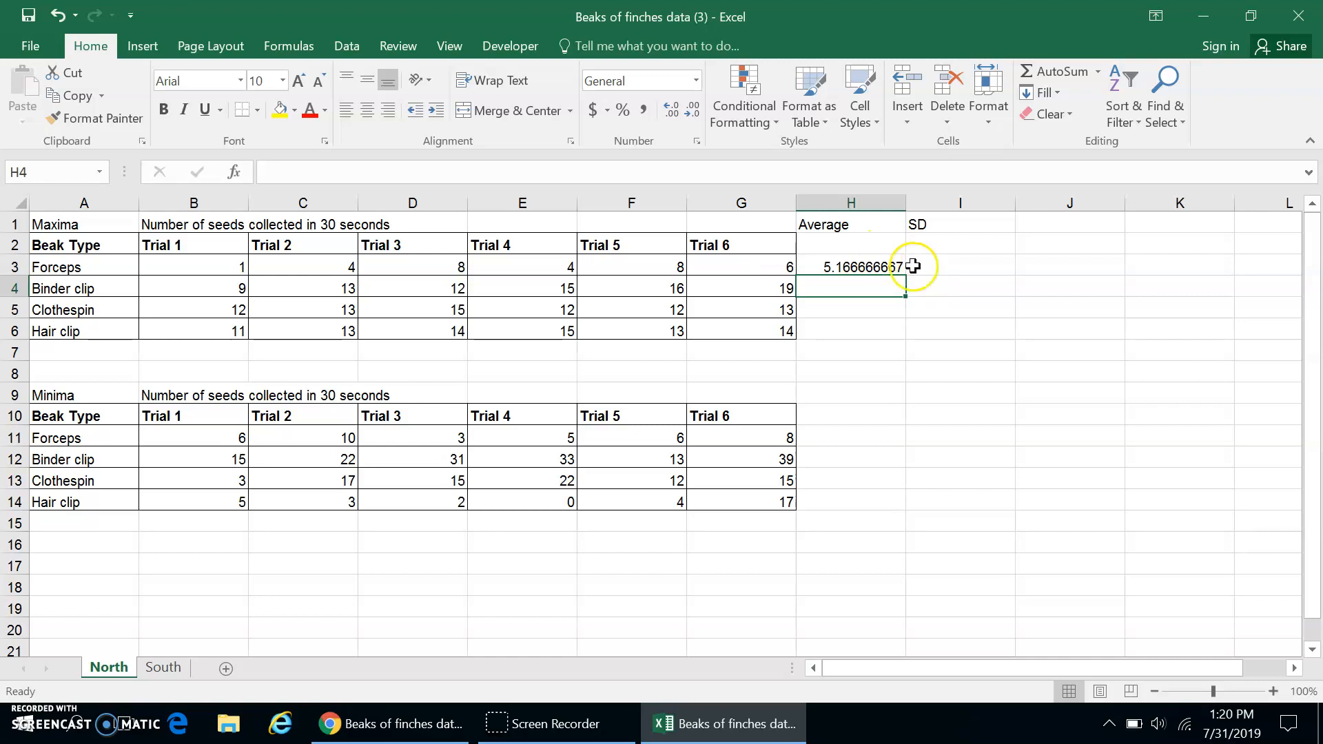
Calculate the Maxima forceps sample standard deviation in I3 with =STDEV.S(B3:G3).
{"action": "left_click", "coordinate": [937, 266]}
{"action": "left_click", "coordinate": [604, 174]}
{"action": "type", "text": "=STDEV"}
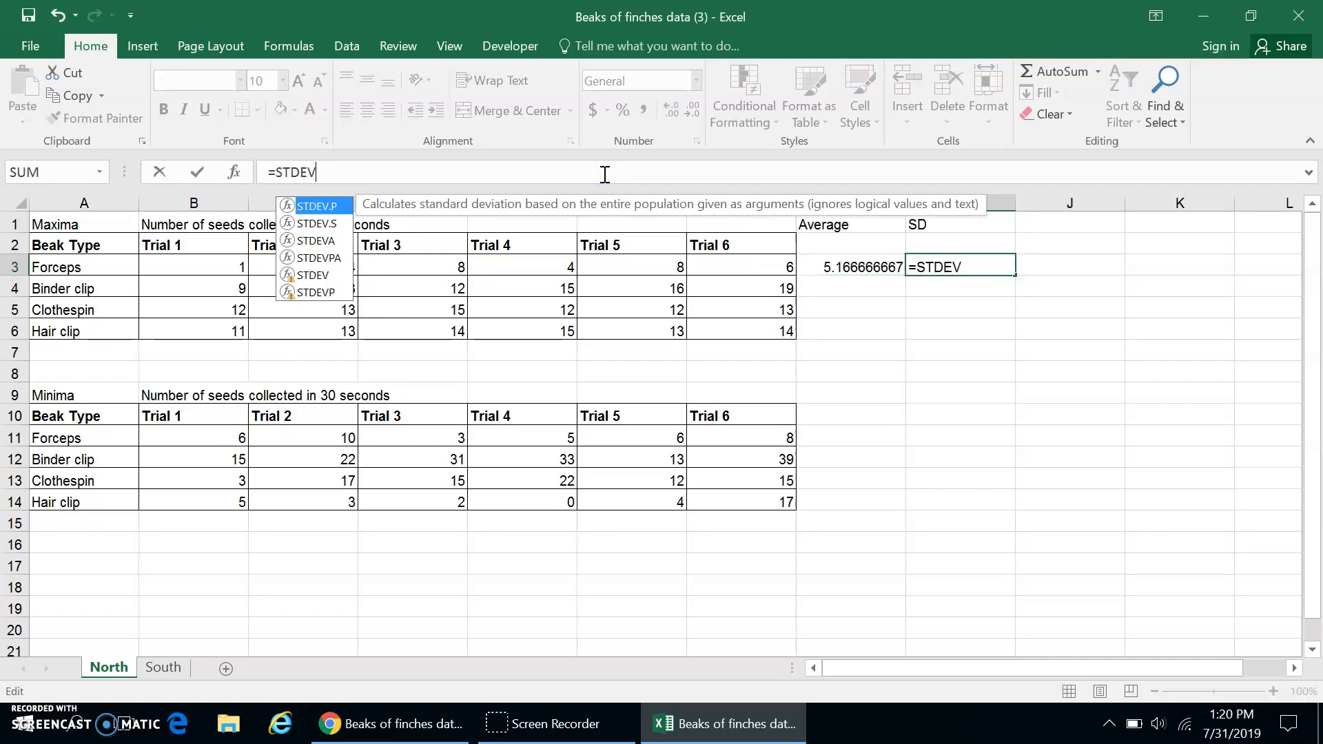
{"action": "type", "text": ">S"}
{"action": "key", "text": "BackSpace"}
{"action": "key", "text": "BackSpace"}
{"action": "type", "text": ".S"}
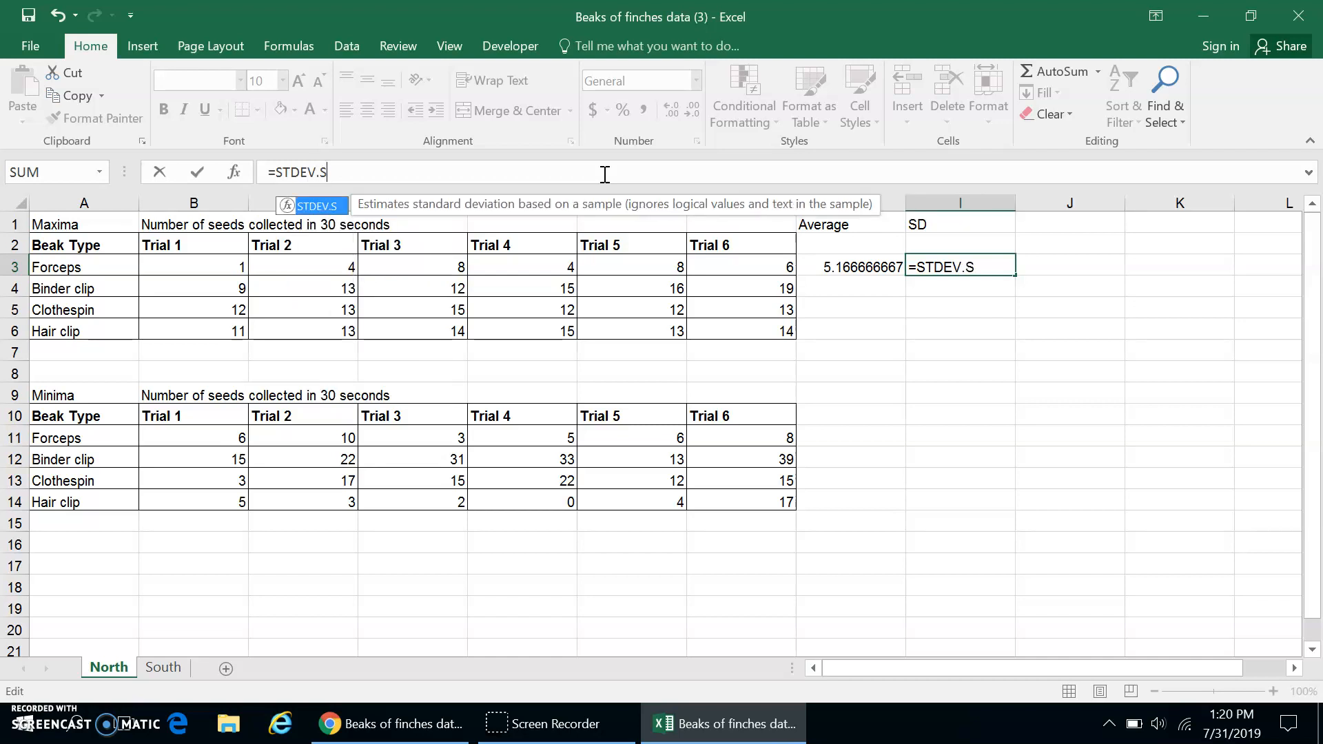
{"action": "type", "text": "("}
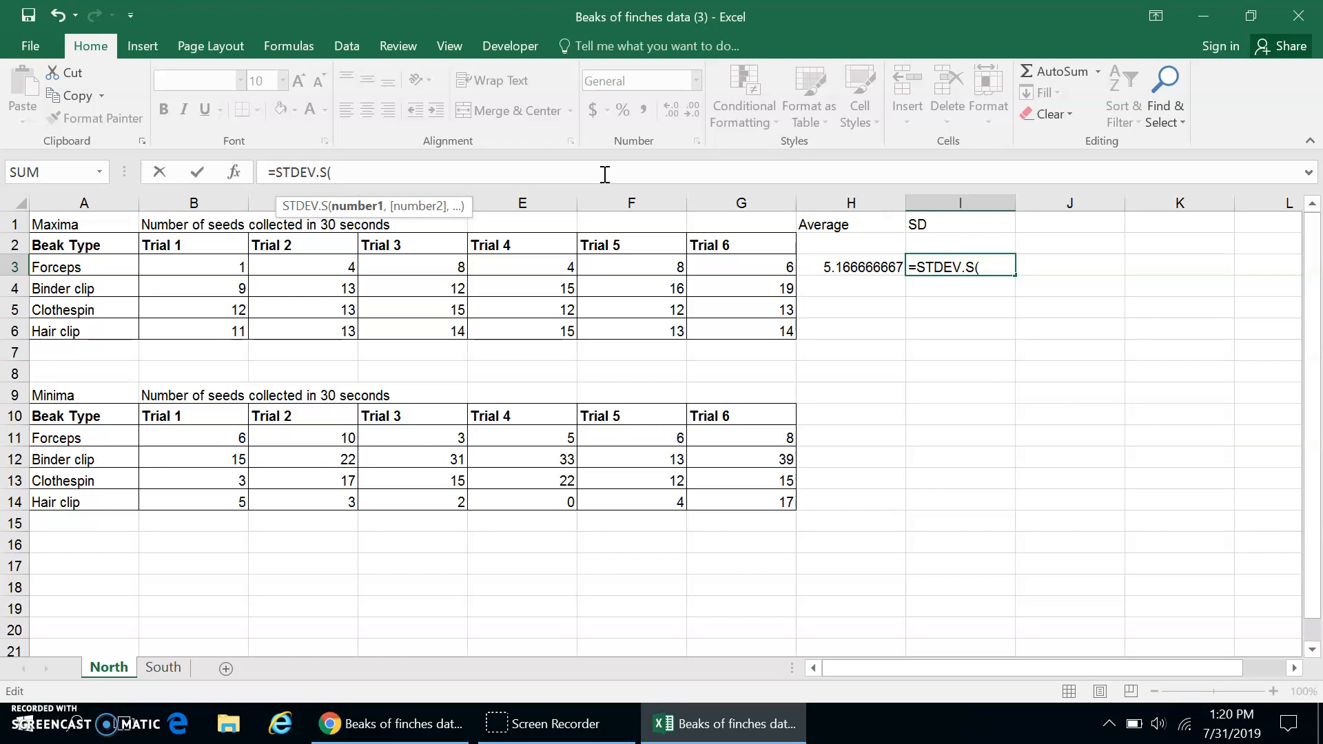
{"action": "left_click", "coordinate": [167, 270]}
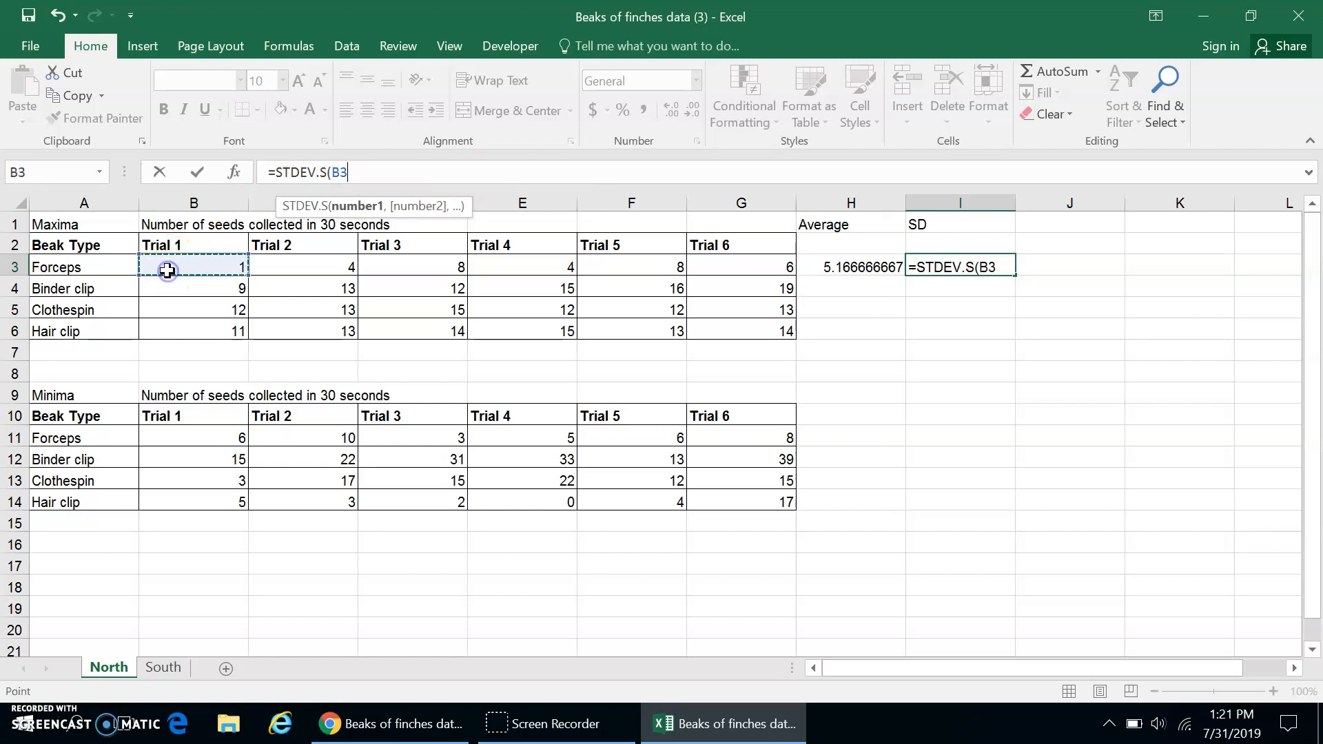
{"action": "left_click", "coordinate": [710, 264], "text": "shift"}
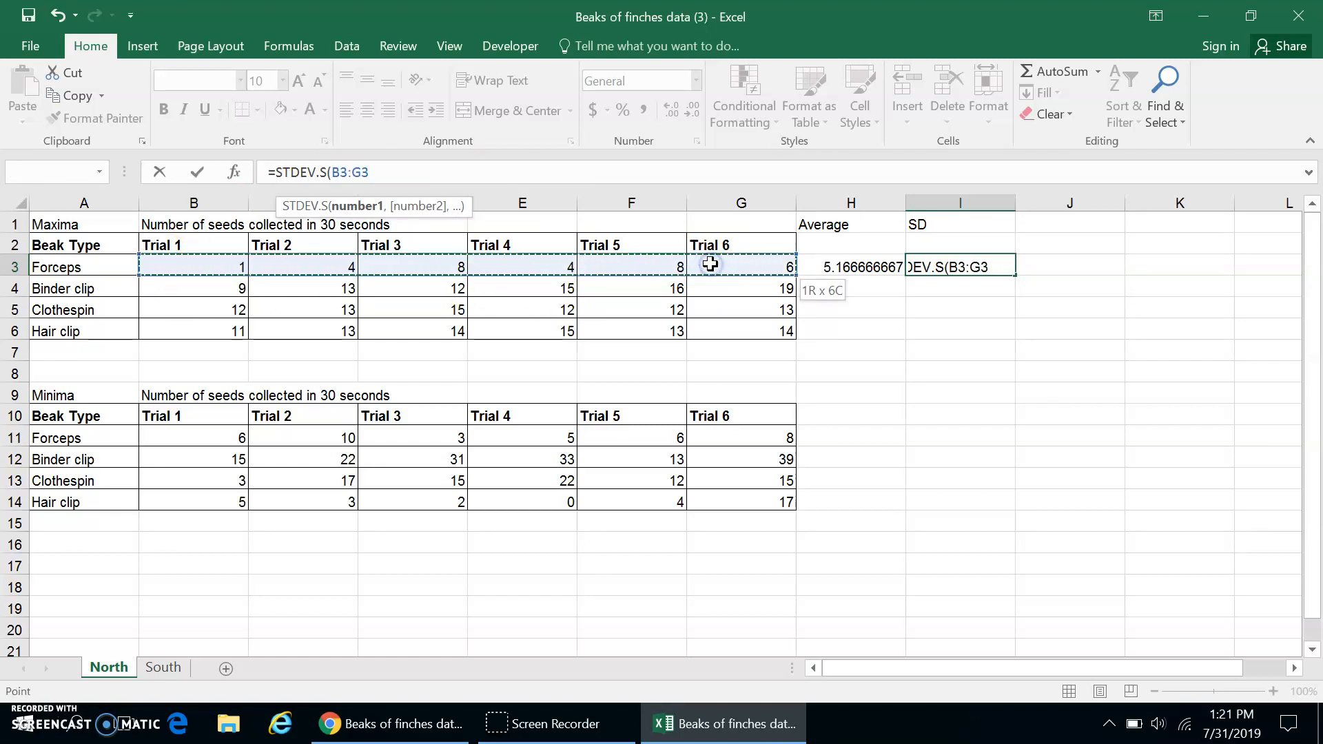
{"action": "type", "text": ")"}
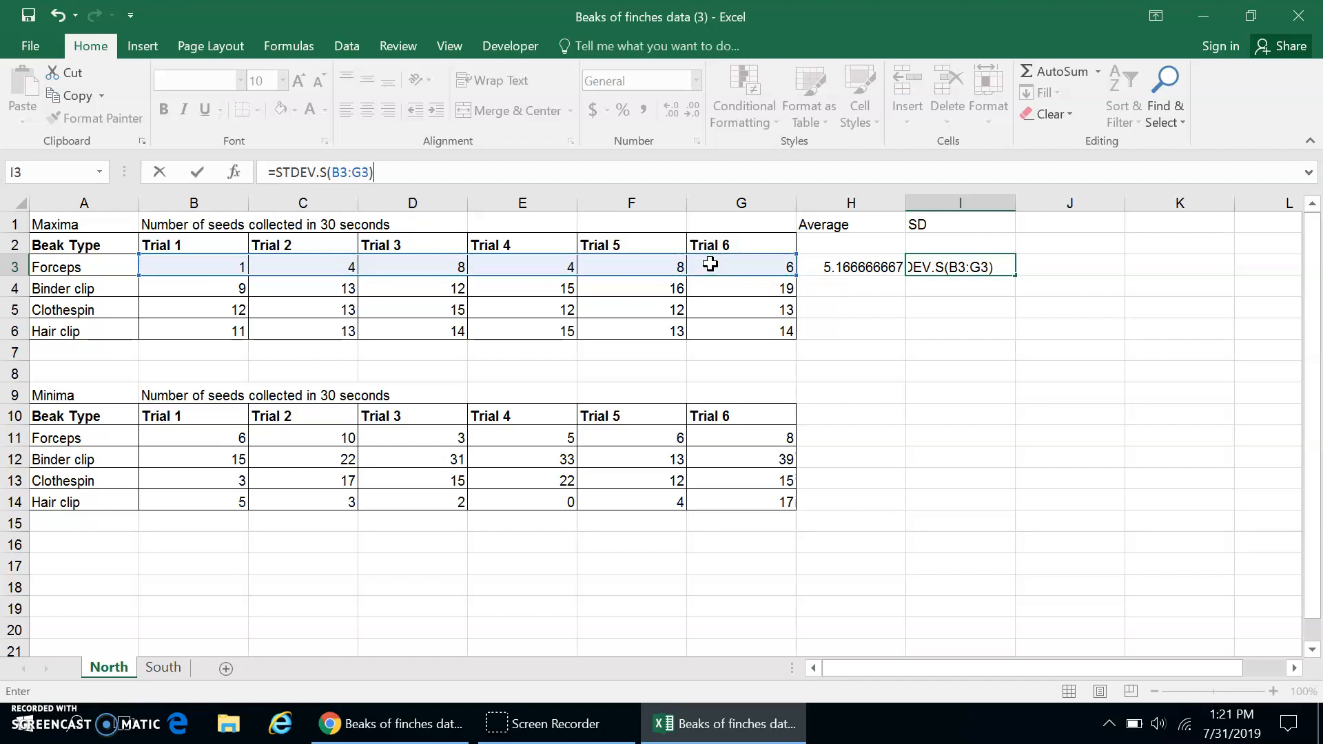
{"action": "key", "text": "Return"}
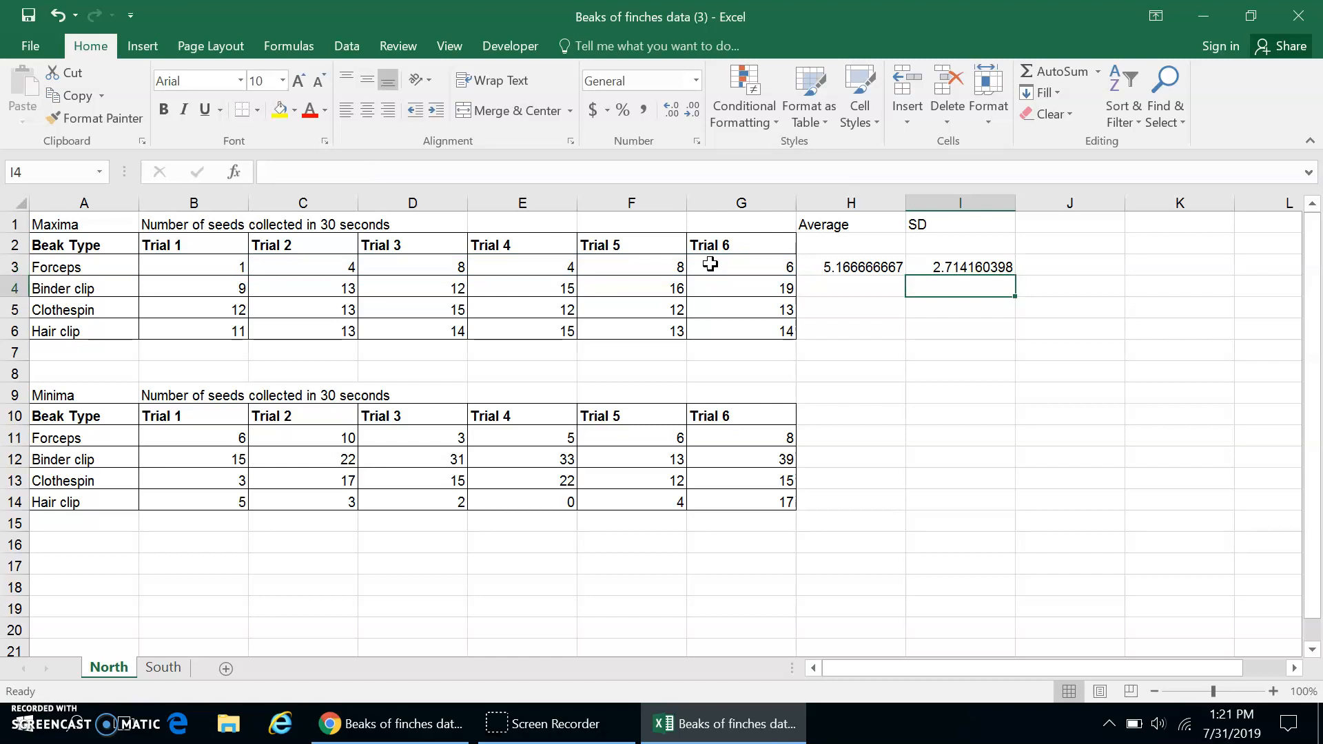
Fill the average formula in H3 and the standard deviation formula in I3 down through row 14.
{"action": "left_click", "coordinate": [879, 267]}
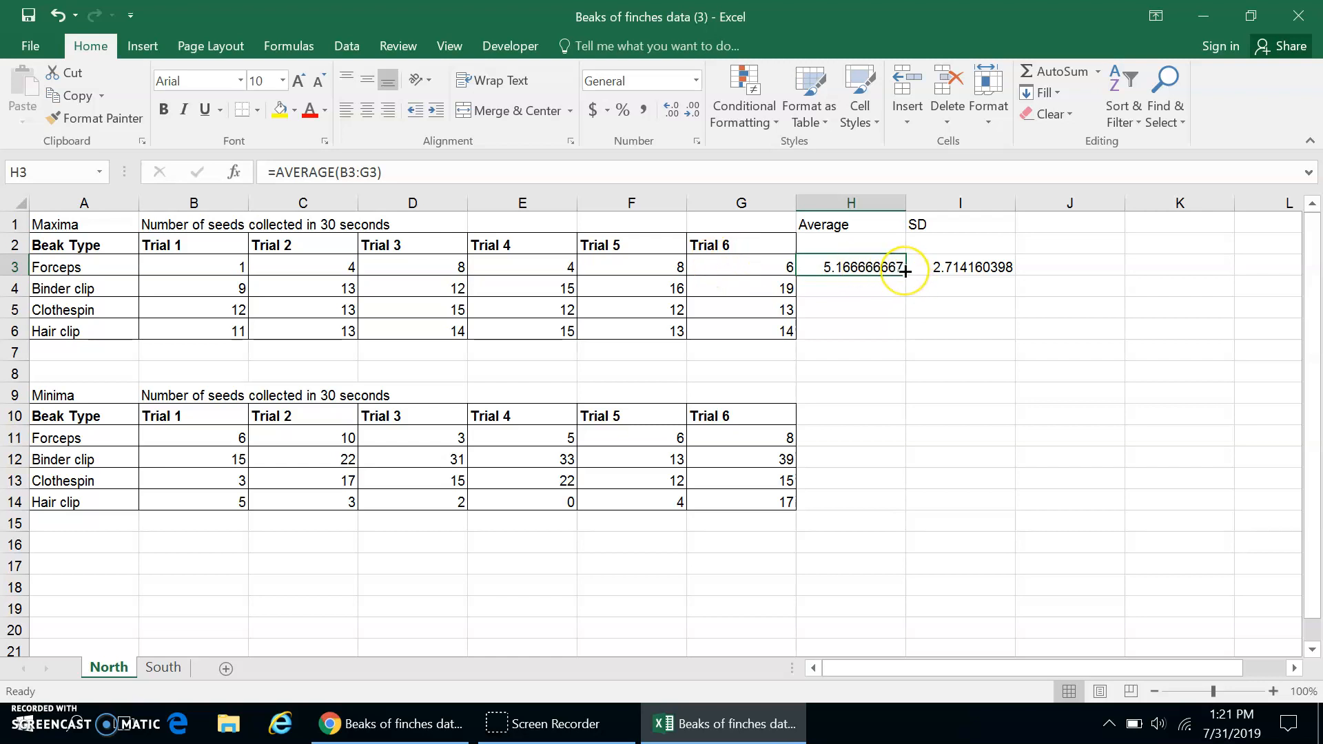
{"action": "left_click_drag", "start_coordinate": [905, 272], "coordinate": [907, 498]}
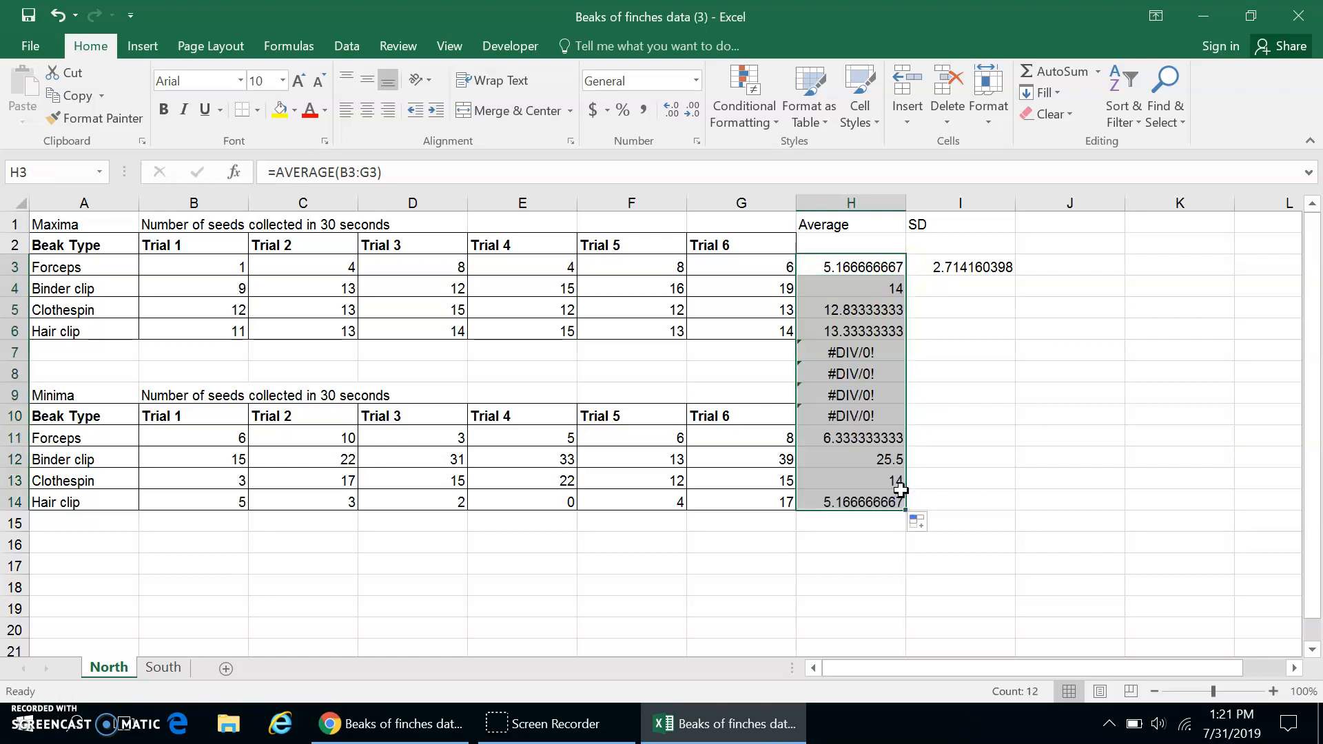
{"action": "left_click", "coordinate": [980, 268]}
{"action": "left_click_drag", "start_coordinate": [1014, 274], "coordinate": [1013, 510]}
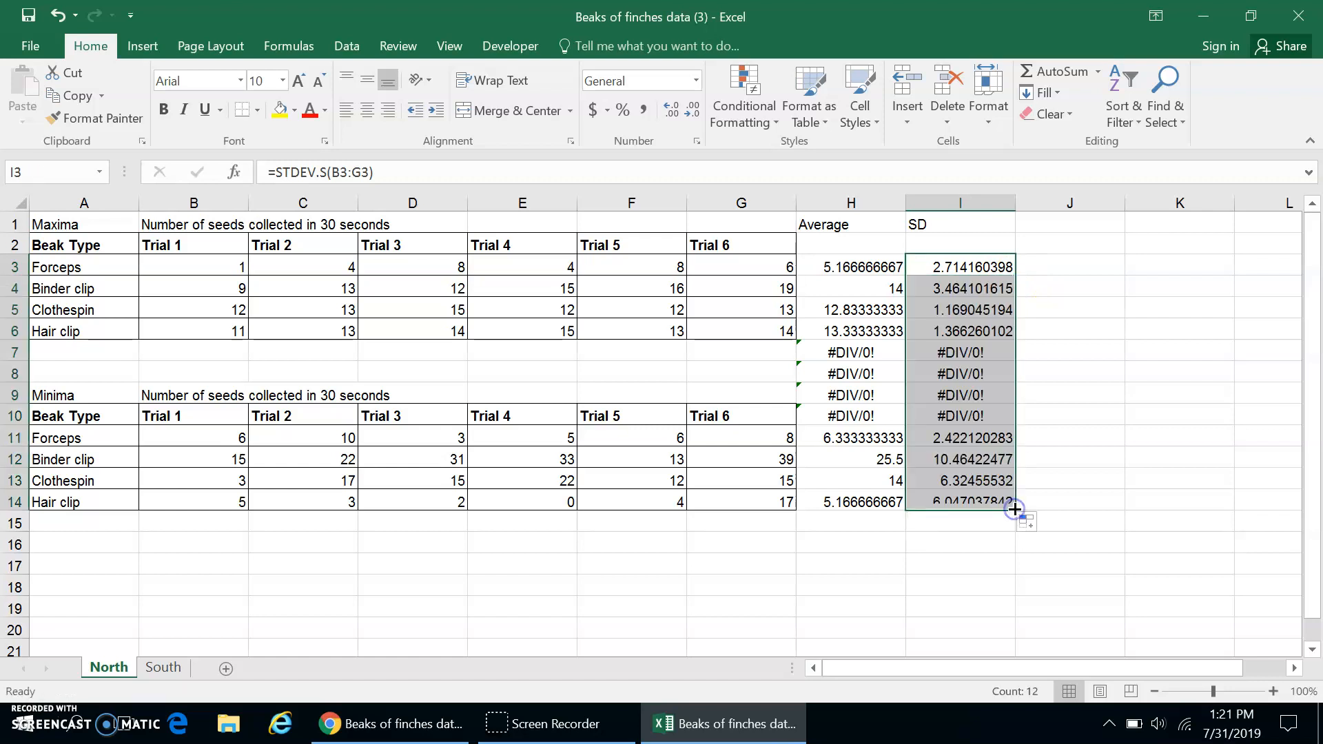
Clear the contents of the error cells H7:I10 between the Maxima and Minima tables.
{"action": "left_click", "coordinate": [884, 350]}
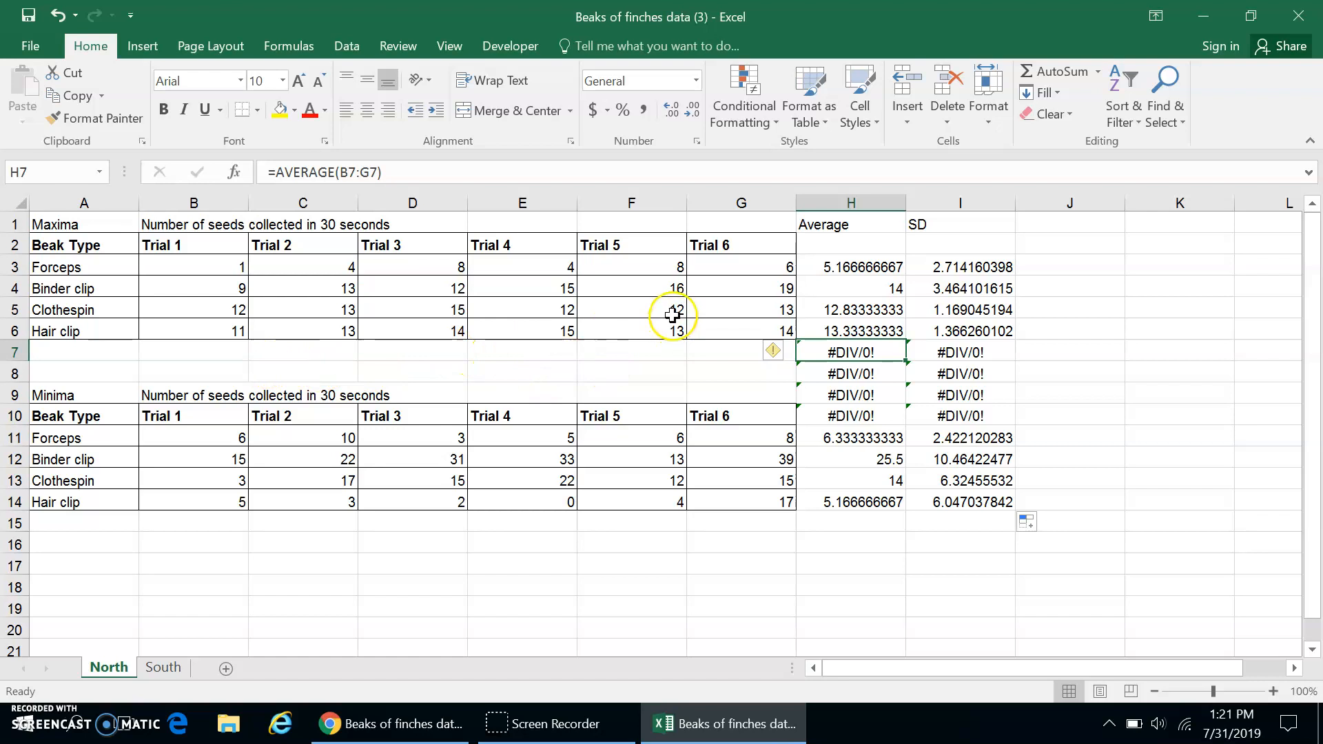
{"action": "left_click", "coordinate": [979, 414], "text": "shift"}
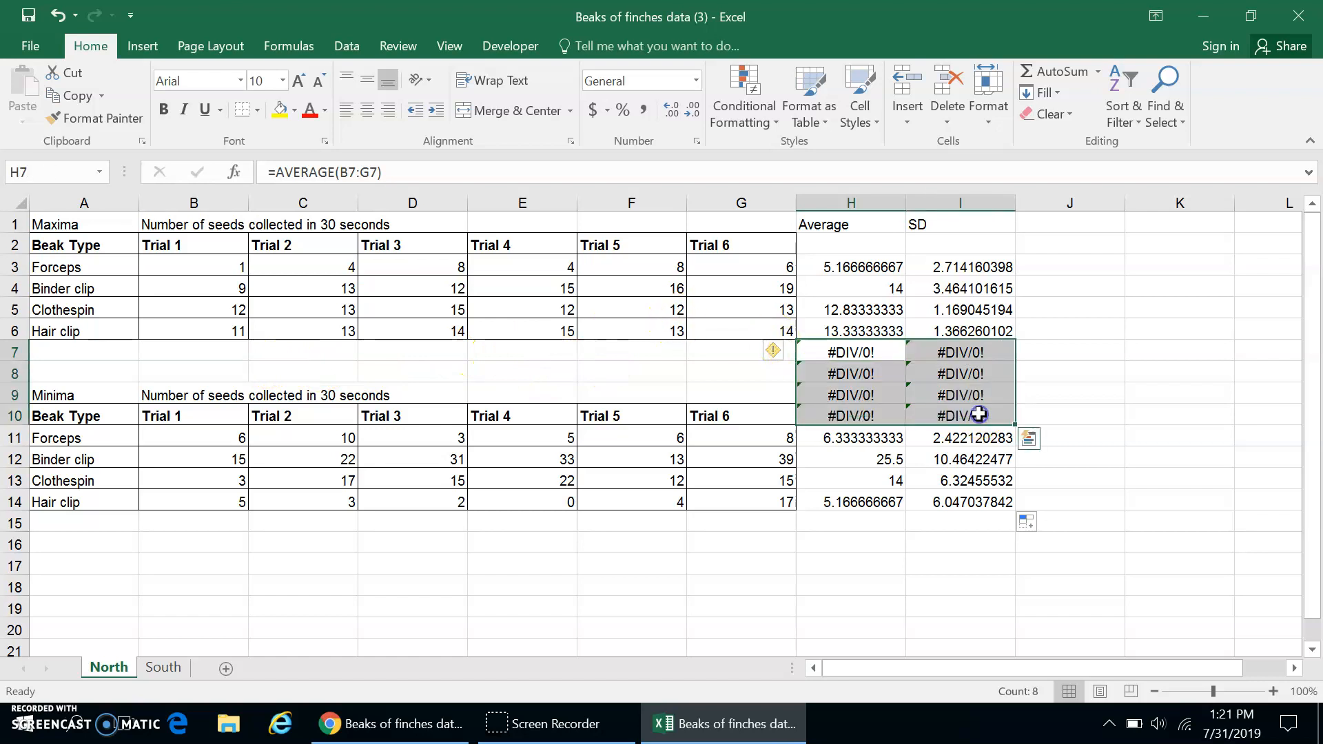
{"action": "right_click", "coordinate": [978, 412]}
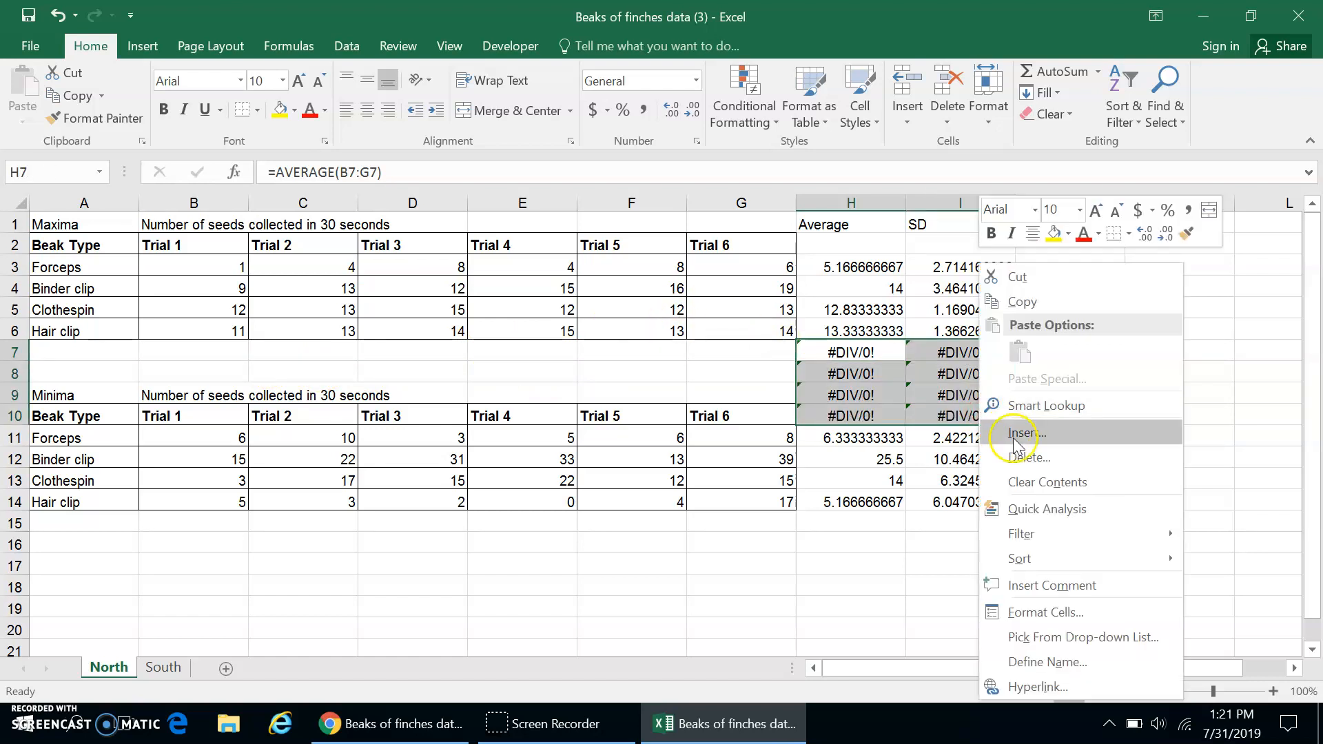
{"action": "left_click", "coordinate": [1035, 480]}
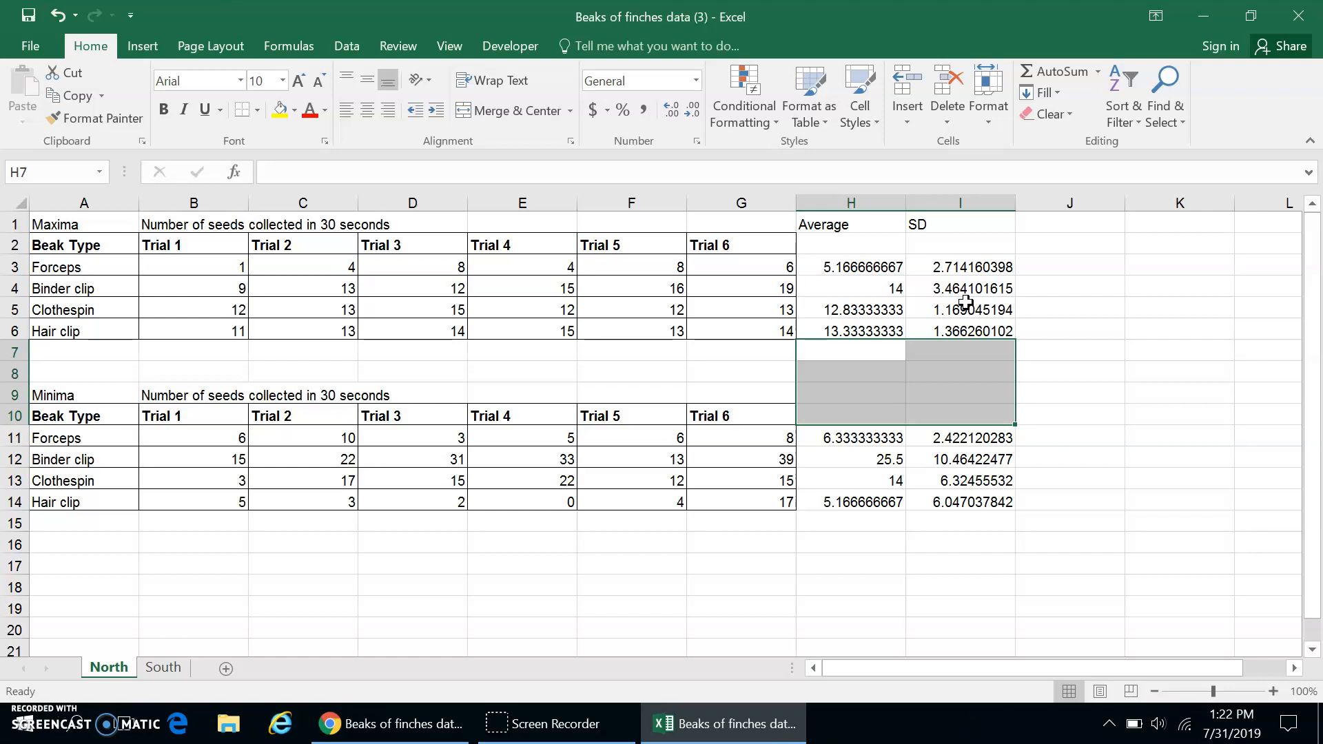
Insert a 2-D clustered column chart of the Maxima averages in H3:H6.
{"action": "left_click", "coordinate": [848, 263]}
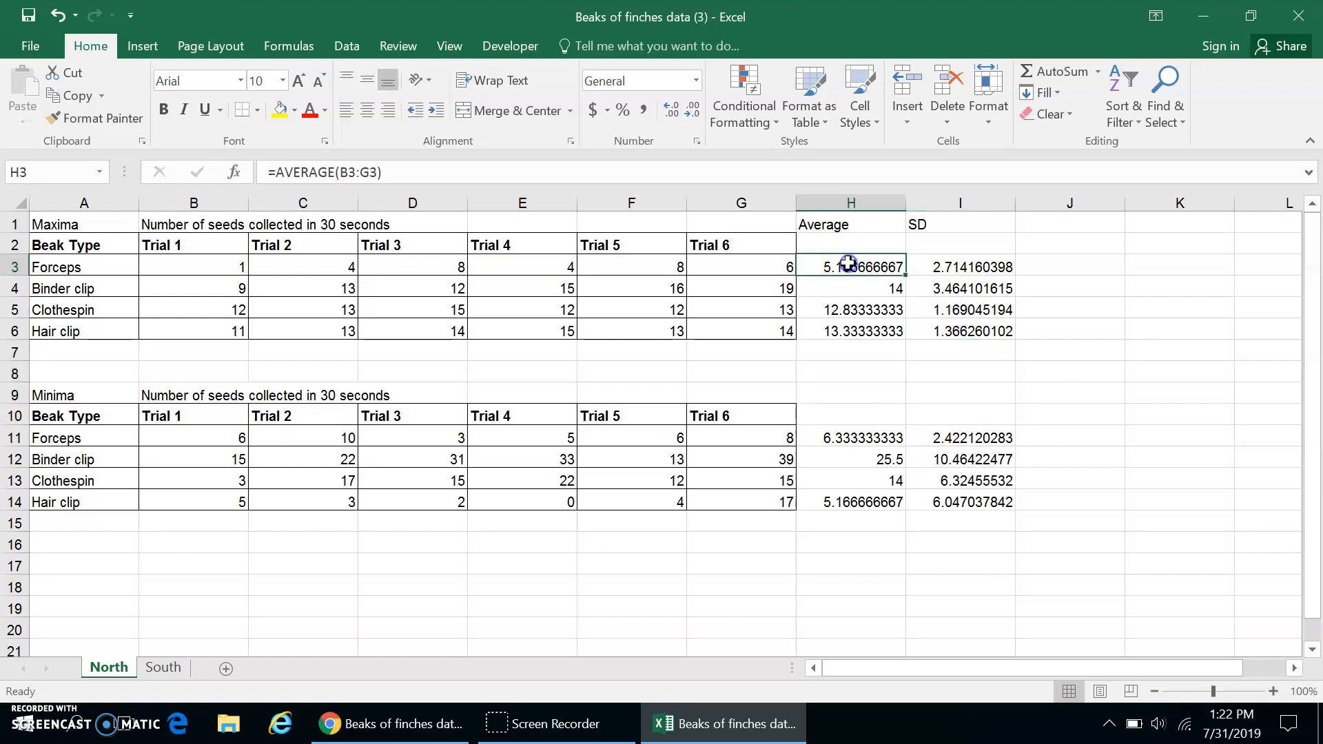
{"action": "left_click", "coordinate": [855, 335], "text": "shift"}
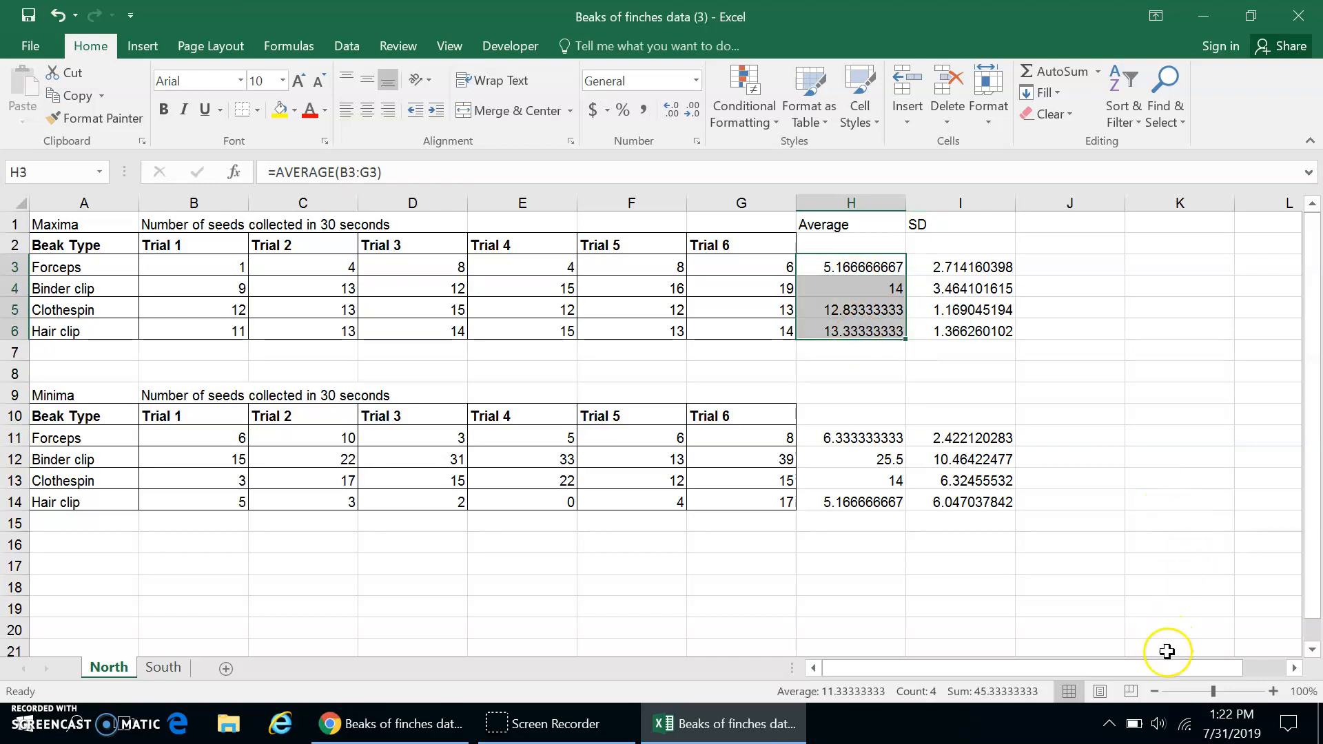
{"action": "left_click", "coordinate": [1154, 691]}
{"action": "left_click", "coordinate": [1154, 691]}
{"action": "left_click", "coordinate": [1154, 691]}
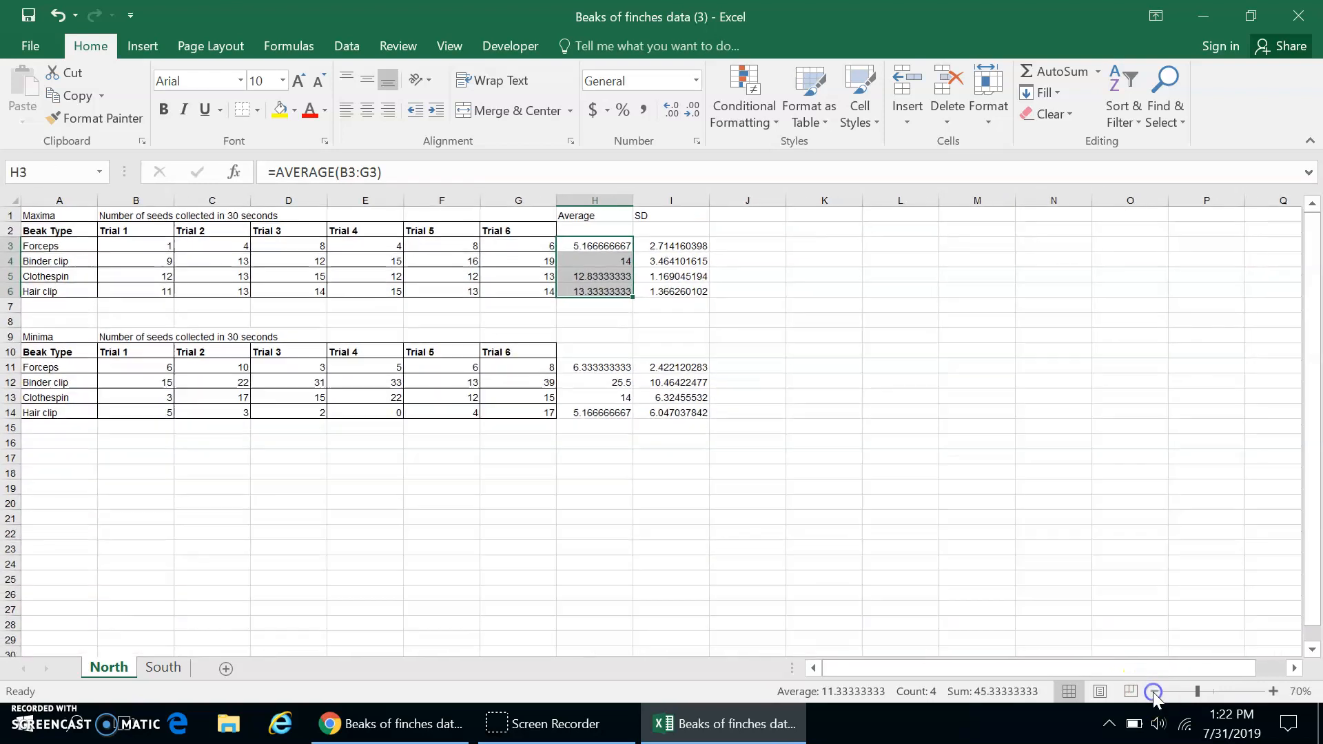
{"action": "left_click", "coordinate": [1154, 691]}
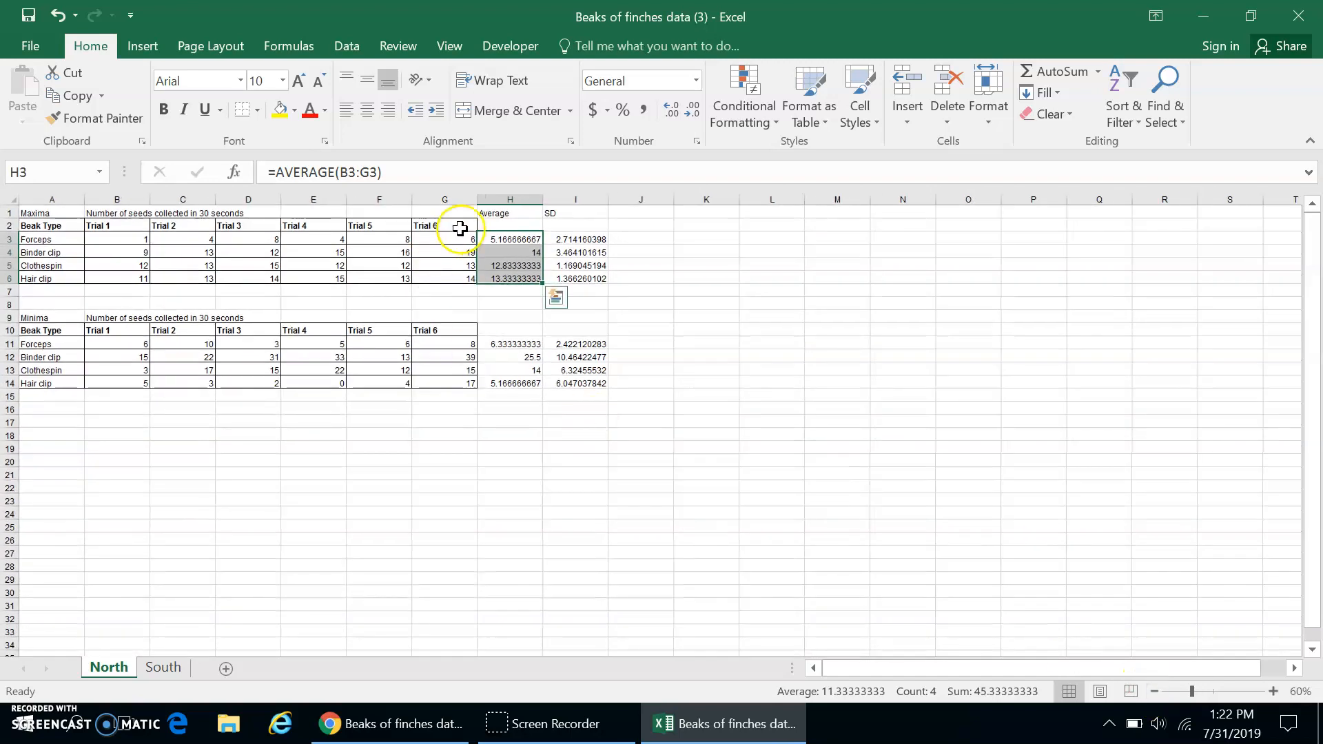
{"action": "left_click", "coordinate": [146, 47]}
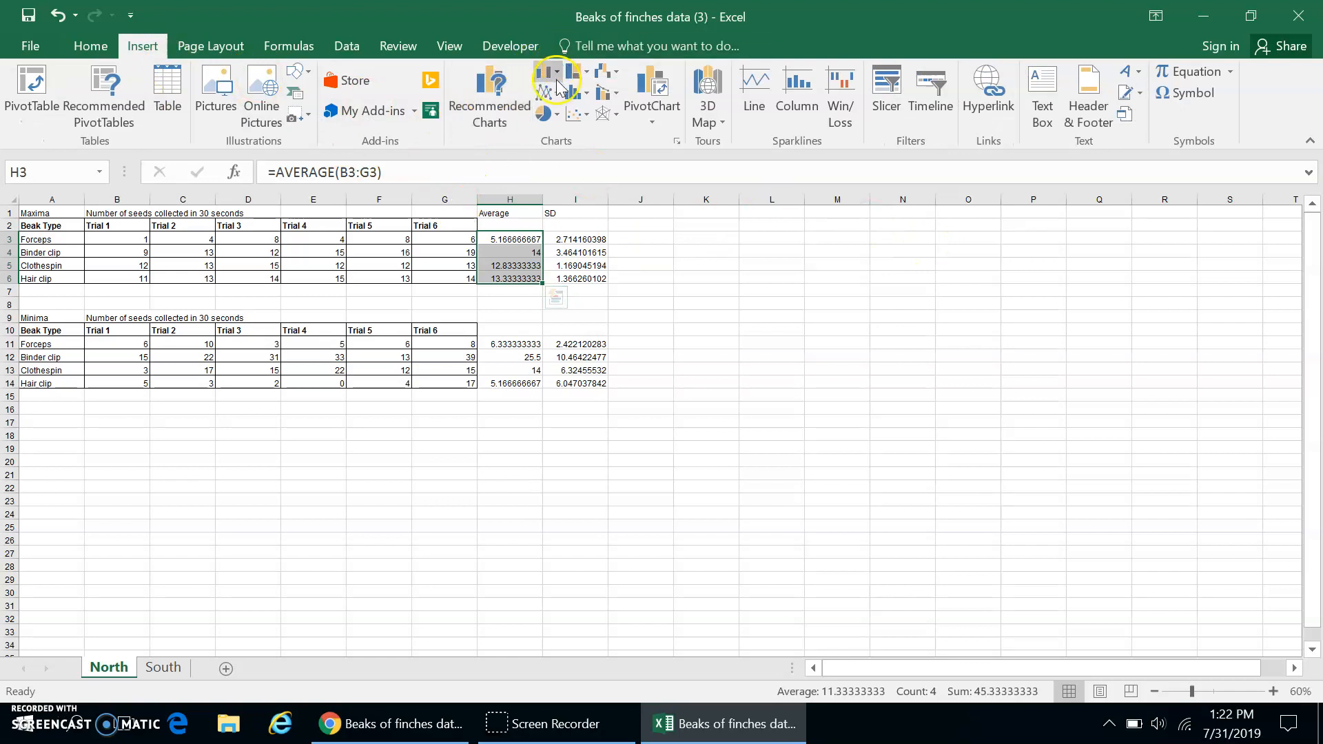
{"action": "left_click", "coordinate": [555, 73]}
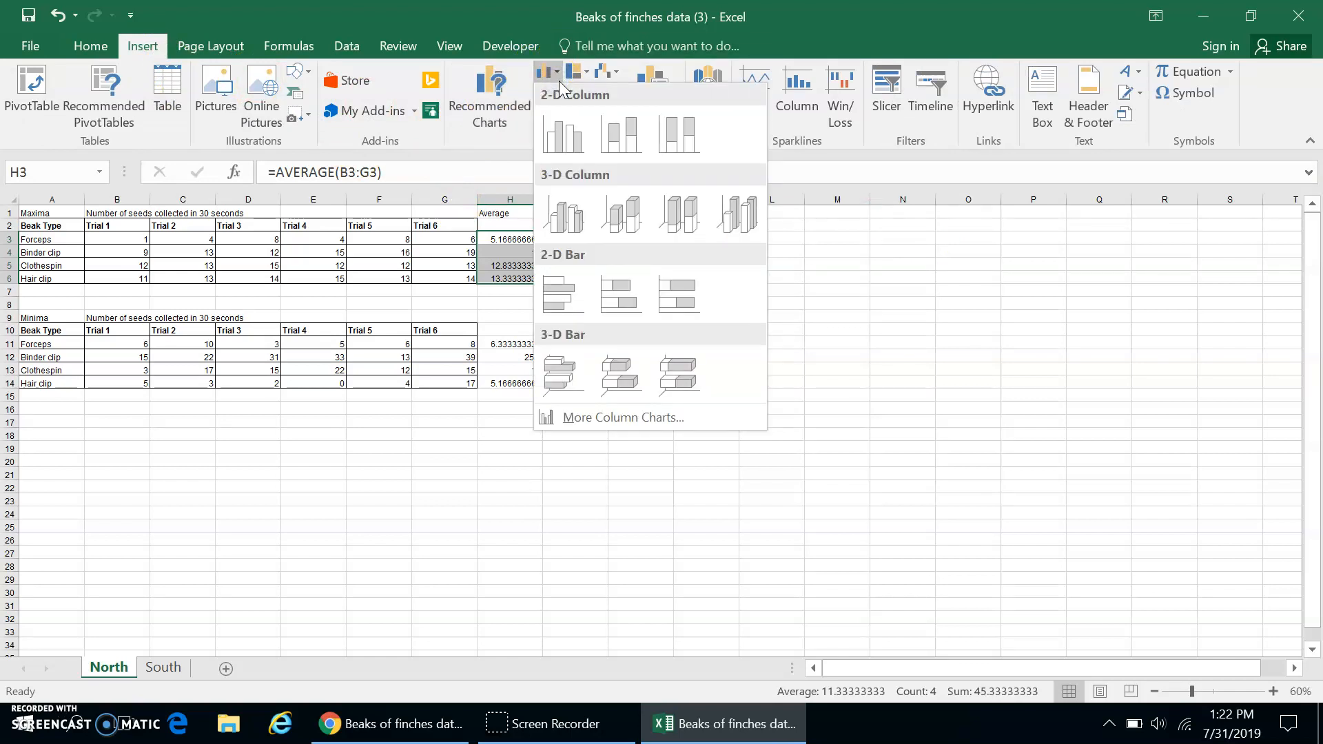
{"action": "left_click", "coordinate": [569, 135]}
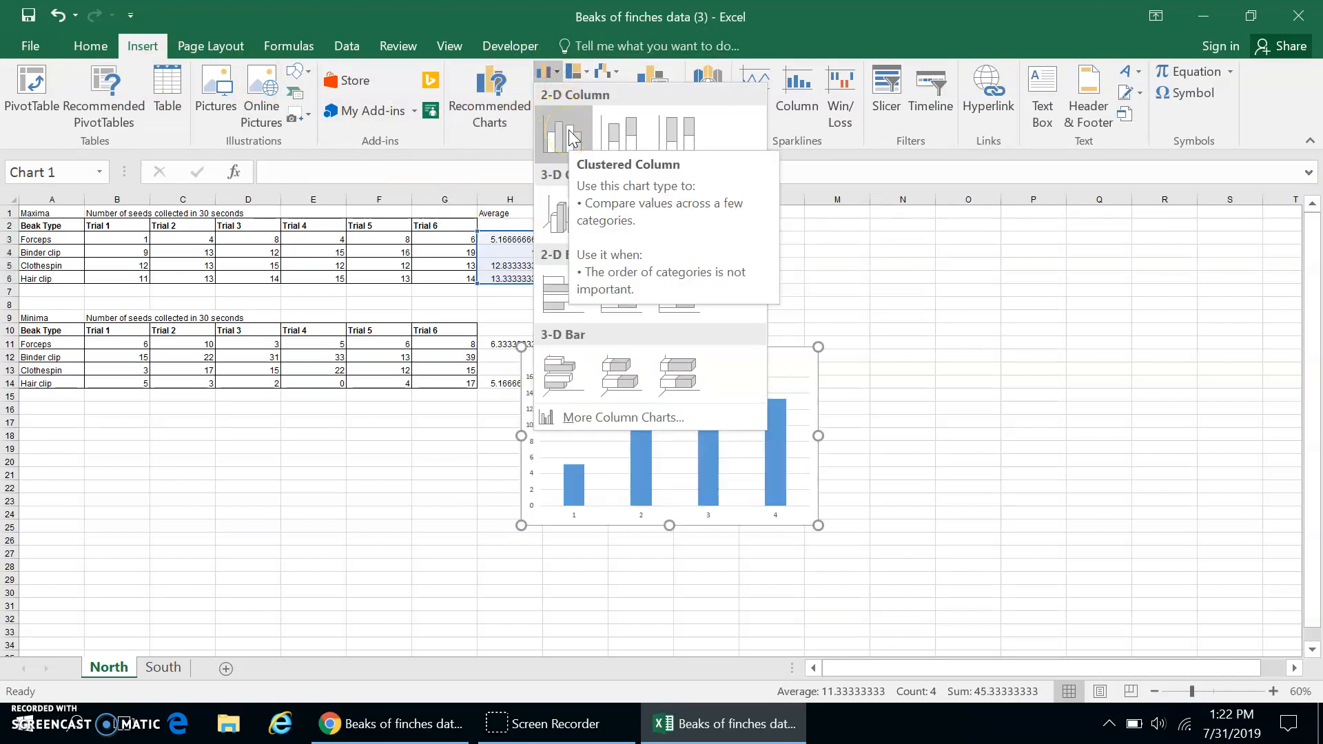
{"action": "left_click", "coordinate": [569, 136]}
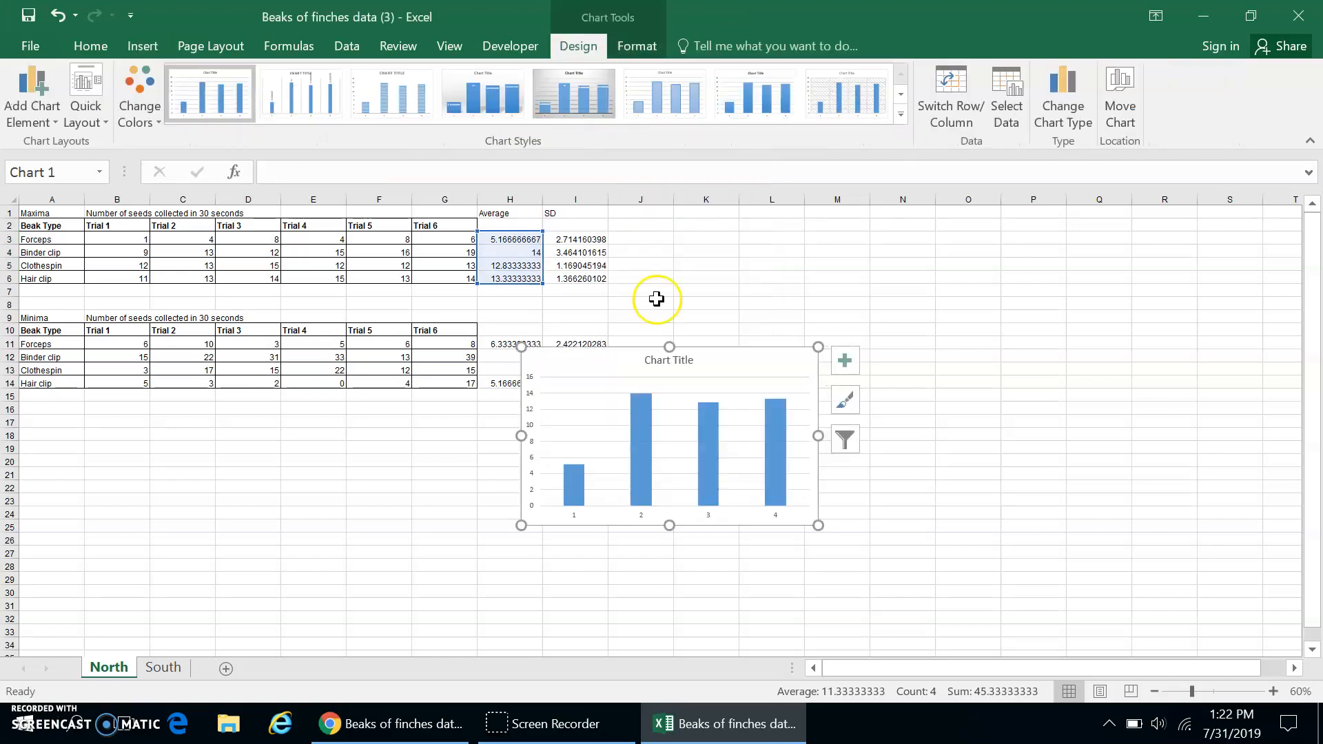
Move the chart off the data tables to the empty cells around columns K to O.
{"action": "left_click_drag", "start_coordinate": [710, 348], "coordinate": [886, 222]}
{"action": "left_click_drag", "start_coordinate": [1194, 691], "coordinate": [1186, 691]}
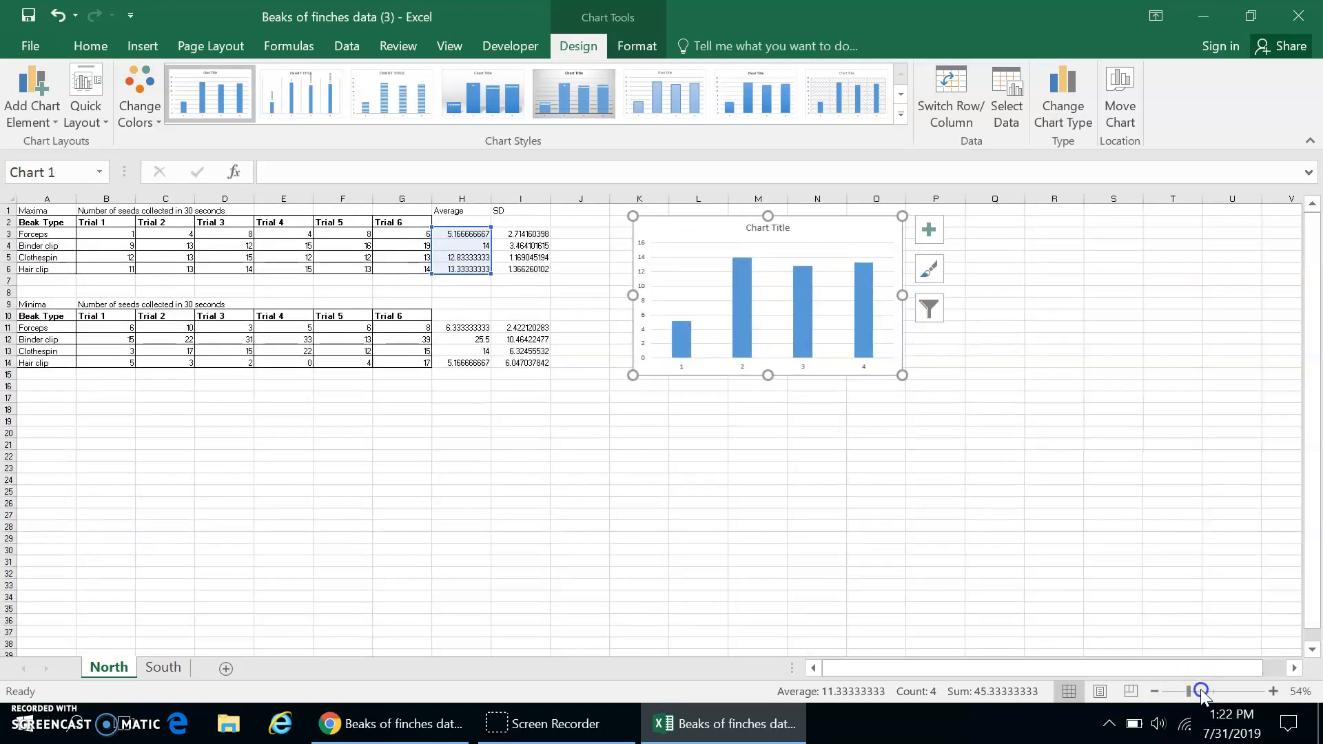
{"action": "left_click", "coordinate": [1273, 691]}
{"action": "left_click", "coordinate": [1273, 691]}
{"action": "left_click", "coordinate": [1273, 691]}
{"action": "left_click", "coordinate": [1273, 691]}
{"action": "left_click", "coordinate": [1273, 691]}
{"action": "left_click", "coordinate": [1273, 691]}
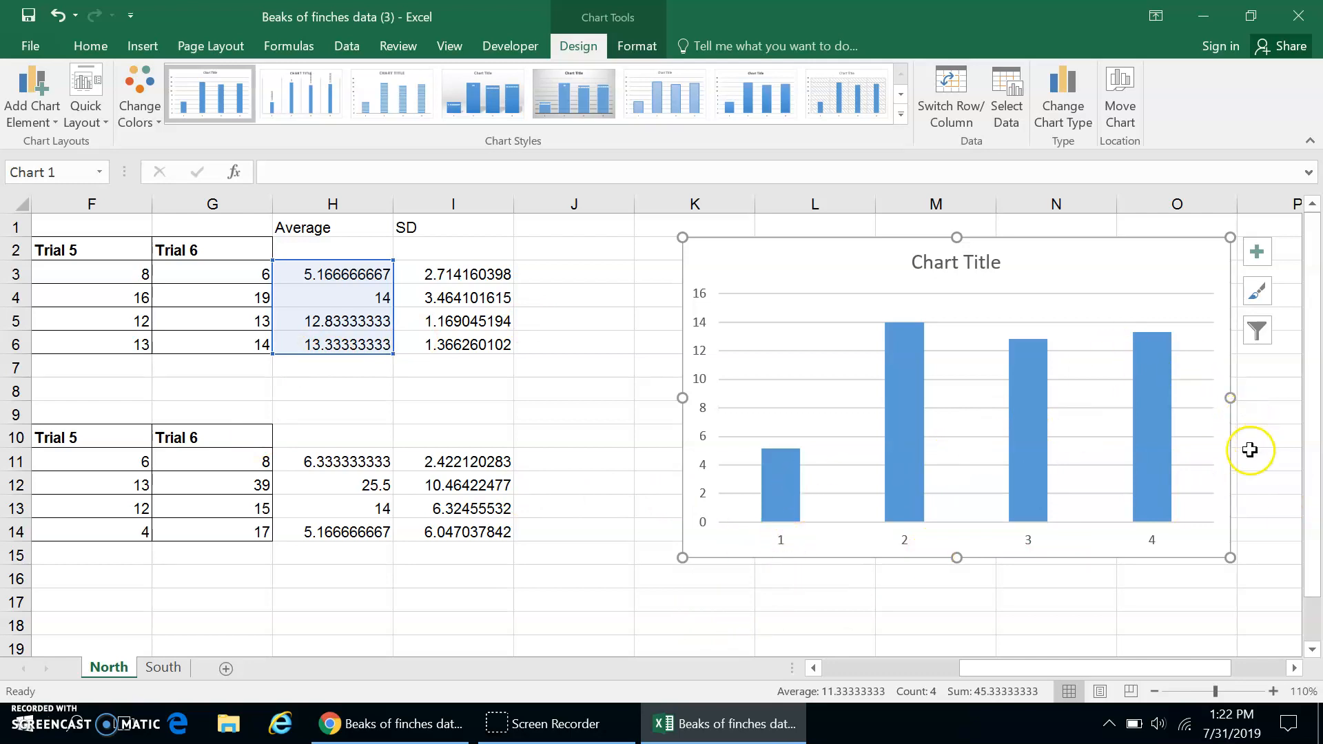
Set the chart's horizontal axis labels to the Maxima beak types in A3:A6.
{"action": "left_click", "coordinate": [911, 406]}
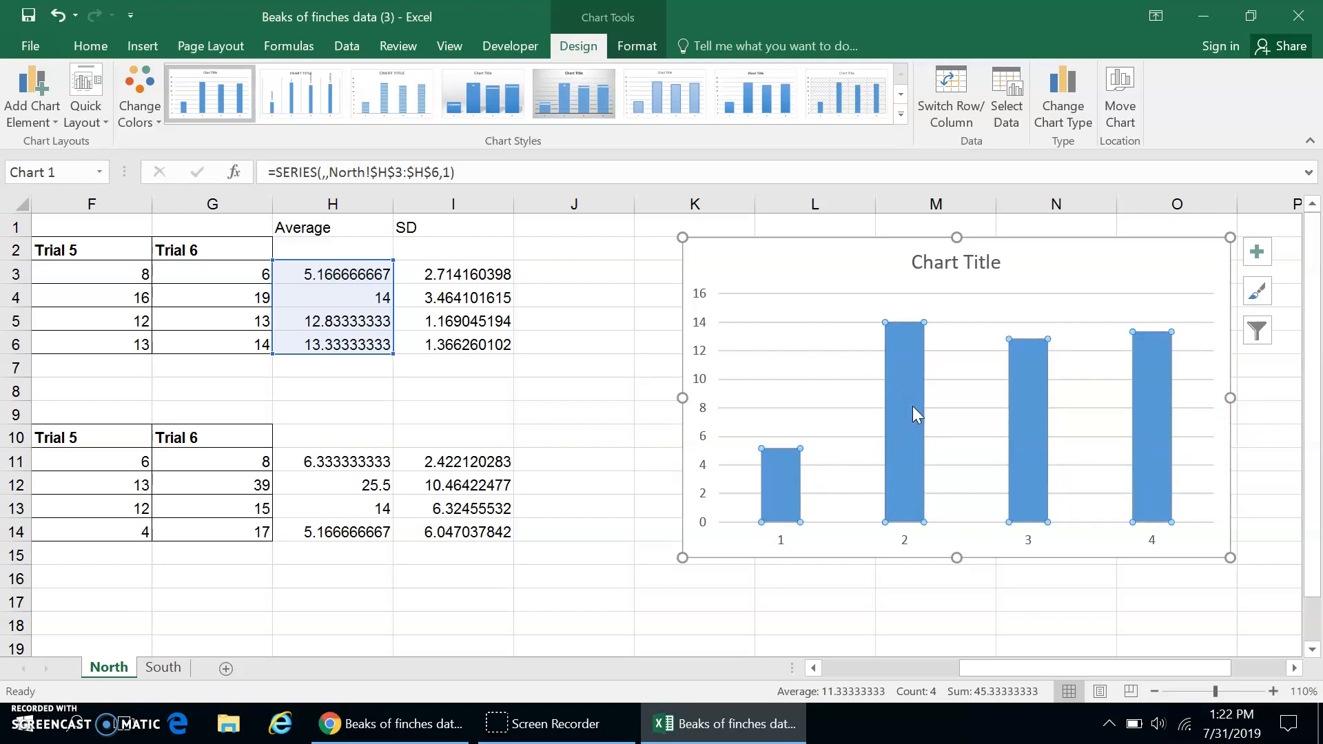
{"action": "right_click", "coordinate": [912, 407]}
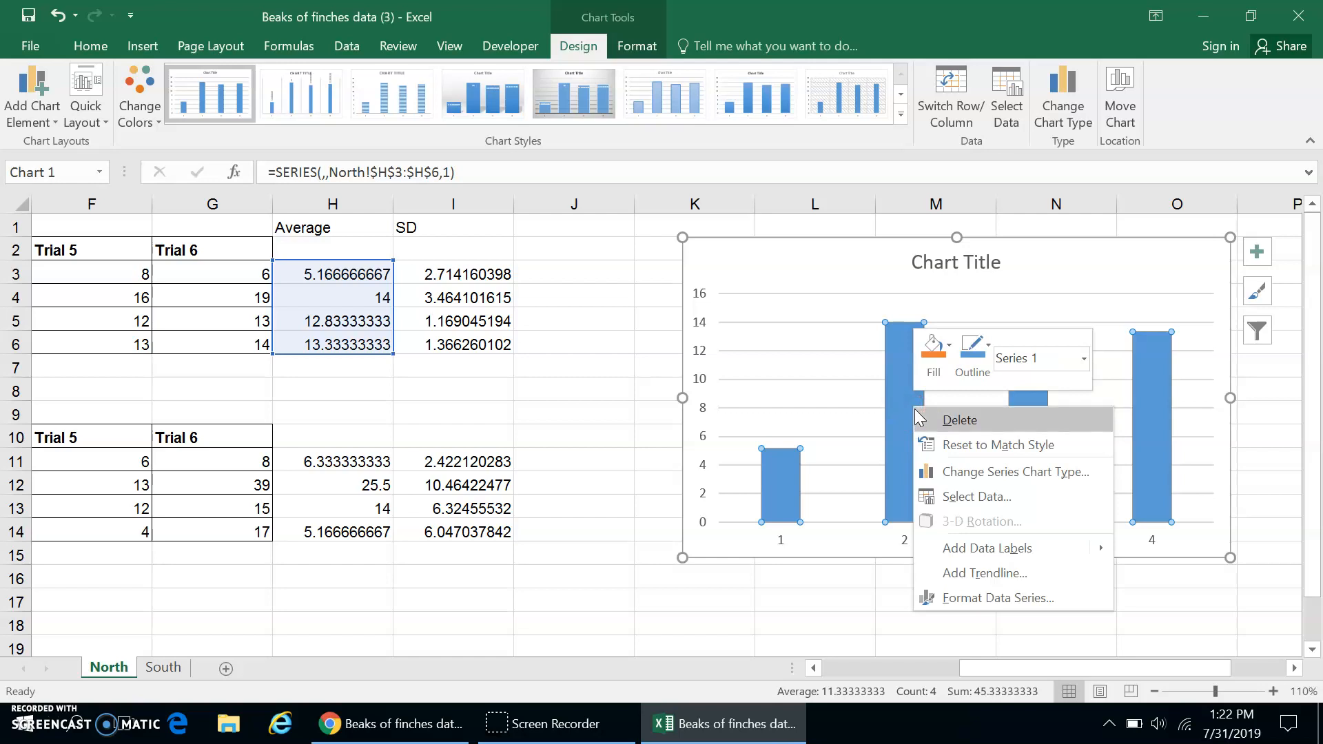
{"action": "left_click", "coordinate": [954, 508]}
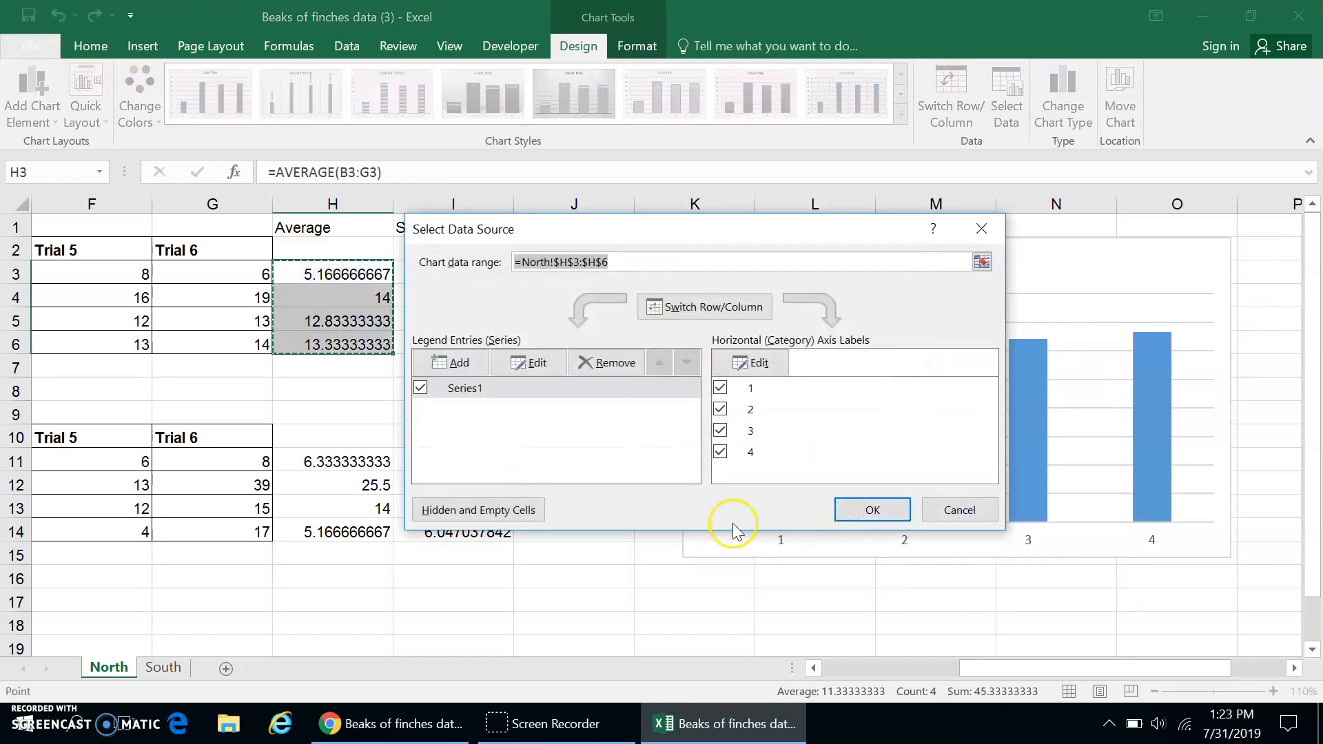
{"action": "left_click", "coordinate": [770, 365]}
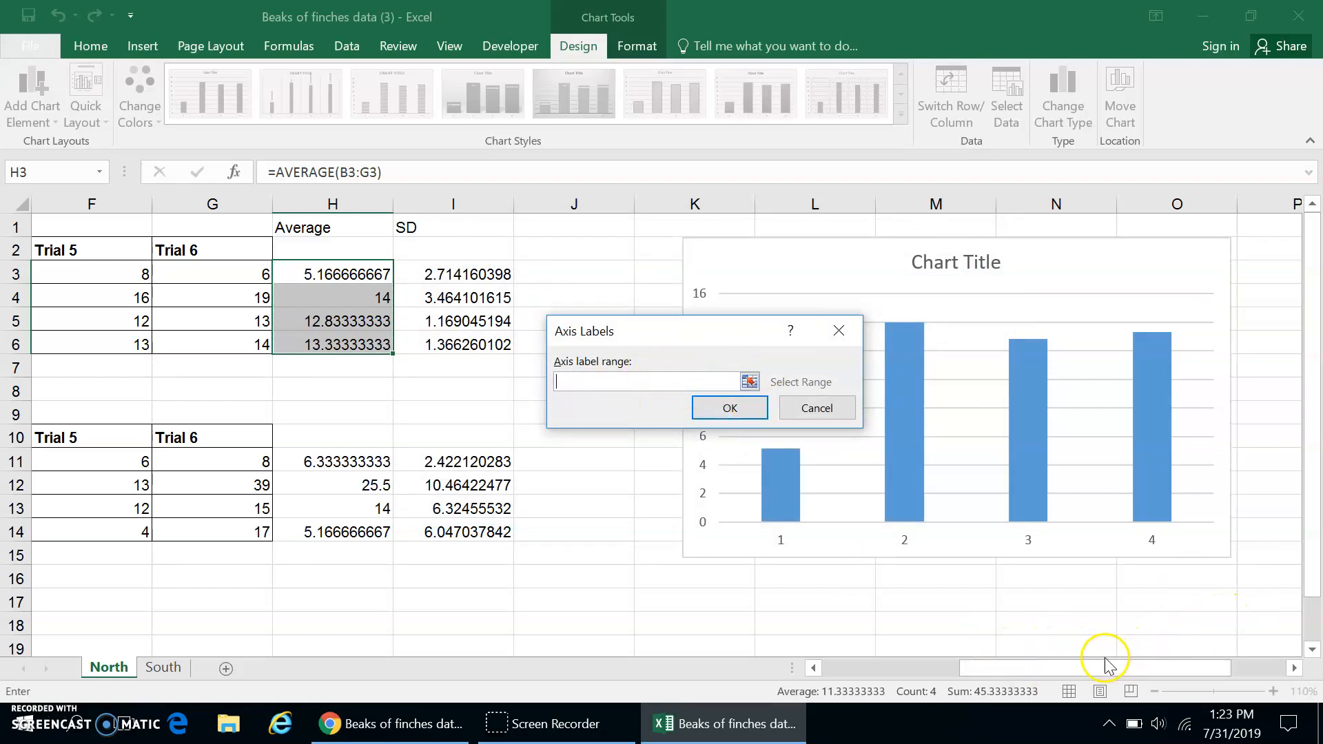
{"action": "left_click_drag", "start_coordinate": [1102, 667], "coordinate": [950, 689]}
{"action": "left_click", "coordinate": [107, 266]}
{"action": "left_click", "coordinate": [93, 341], "text": "shift"}
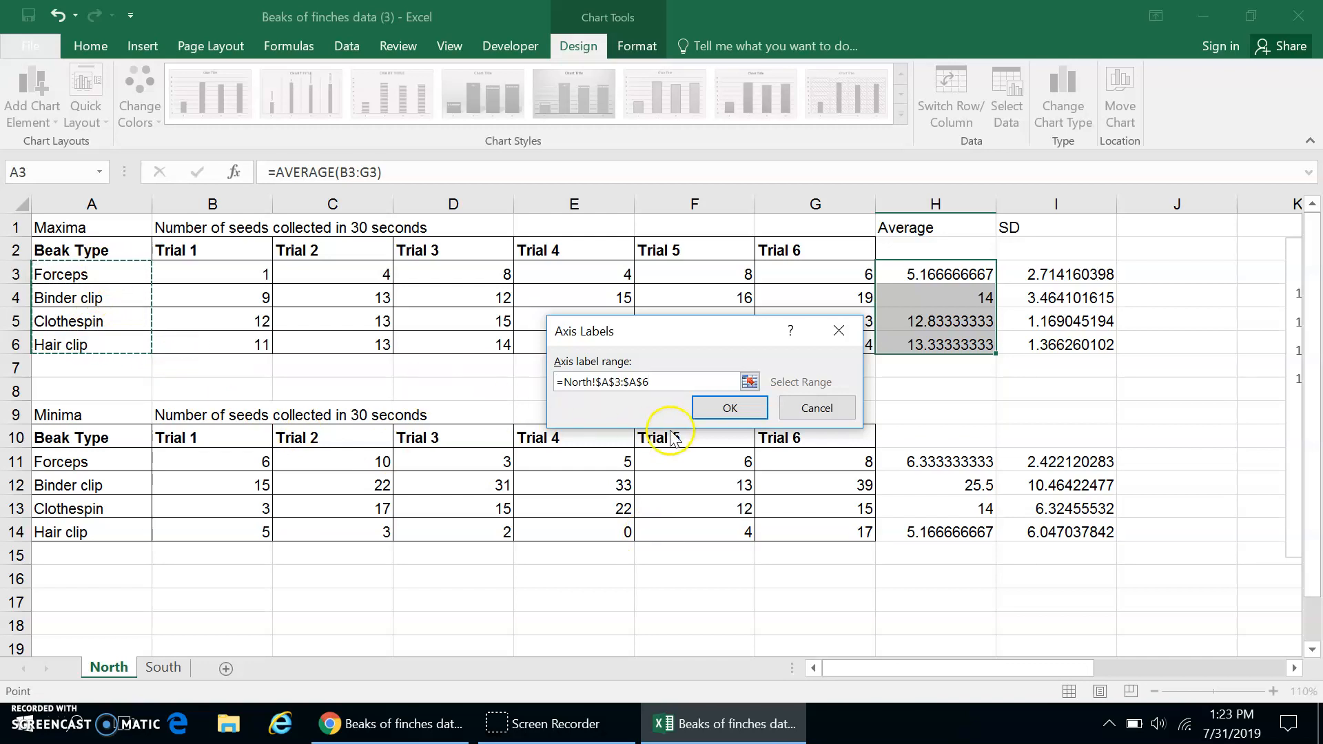
{"action": "left_click", "coordinate": [718, 410]}
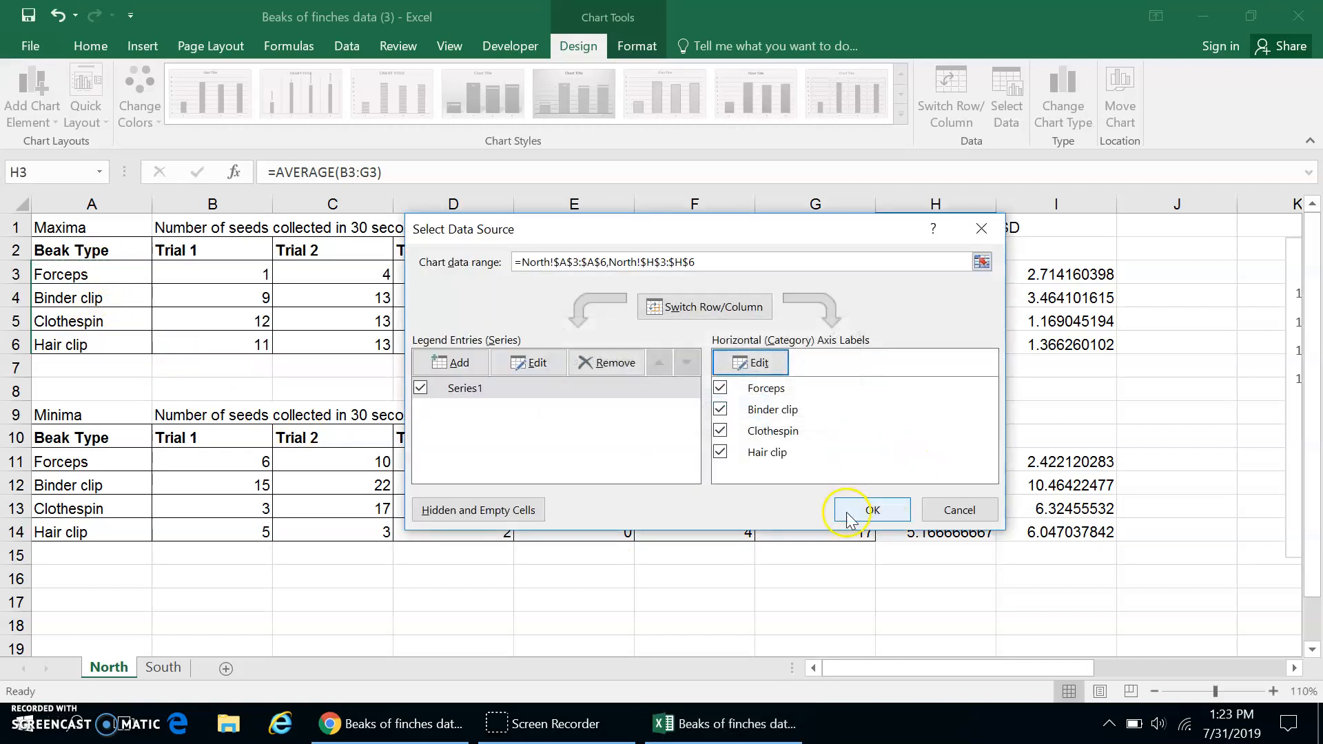
{"action": "left_click", "coordinate": [855, 522]}
Add a second data series to the chart using the Minima averages in H11:H14 as values.
{"action": "left_click_drag", "start_coordinate": [959, 666], "coordinate": [1112, 639]}
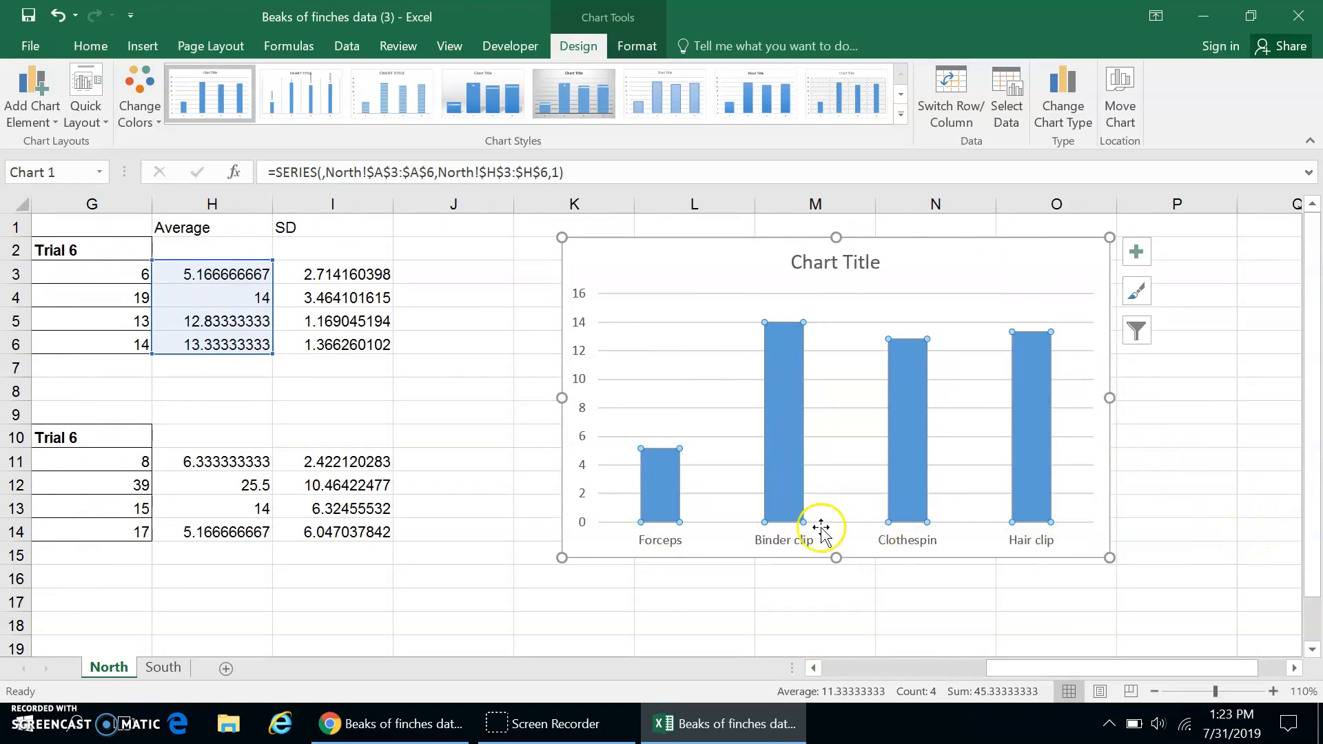
{"action": "mouse_move", "coordinate": [789, 485]}
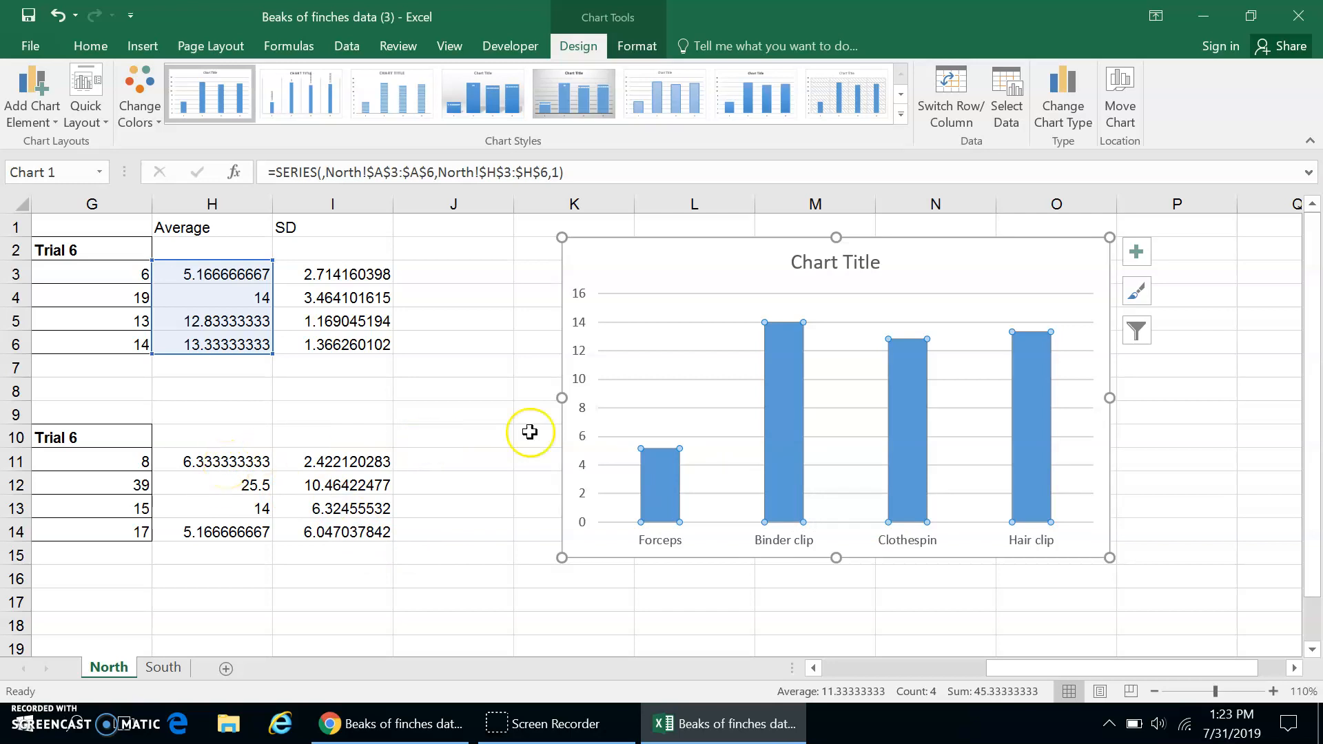
{"action": "right_click", "coordinate": [786, 386]}
{"action": "left_click", "coordinate": [838, 473]}
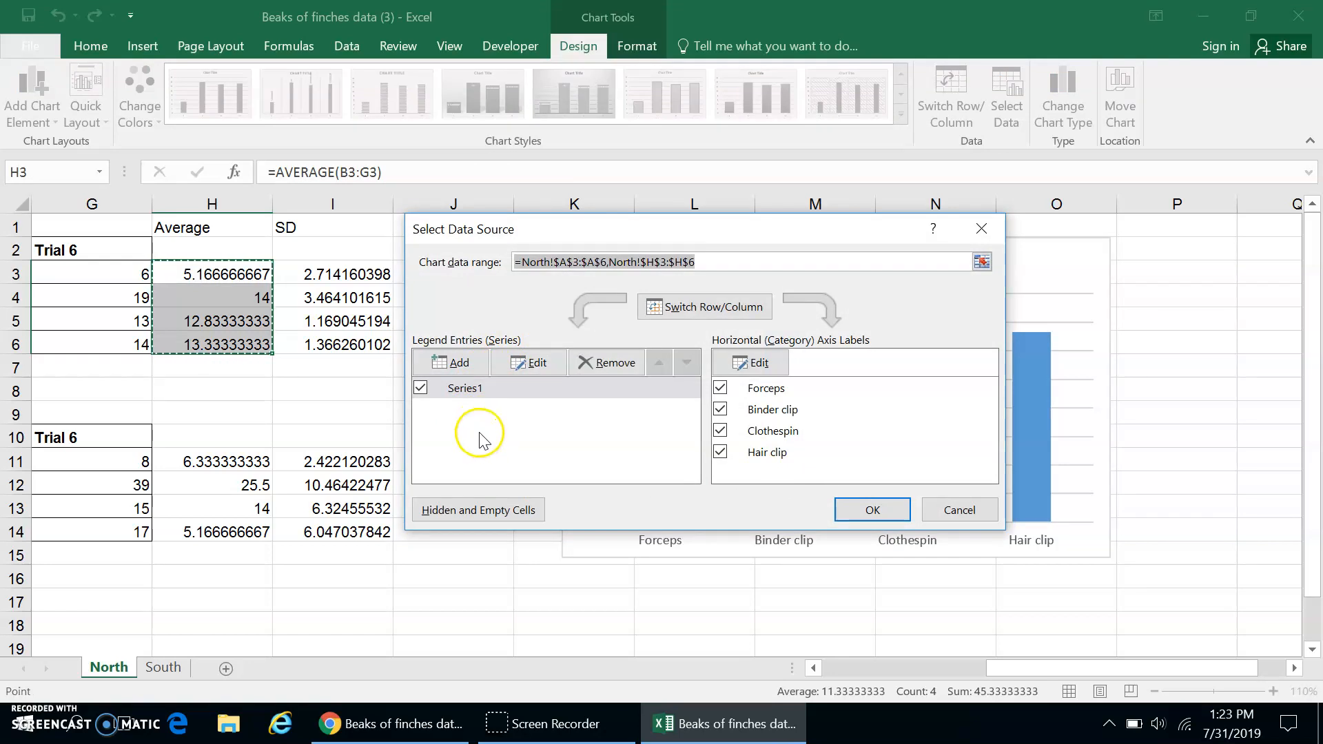
{"action": "left_click", "coordinate": [456, 364]}
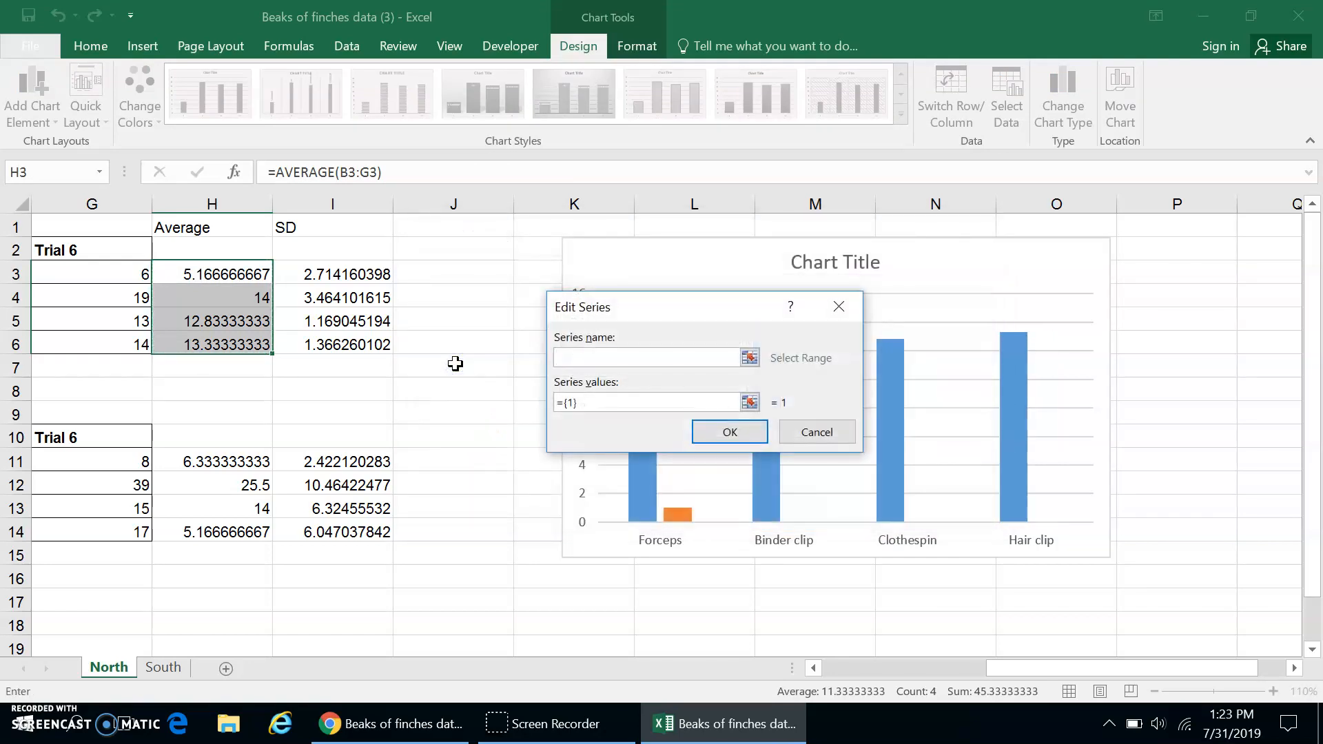
{"action": "left_click", "coordinate": [602, 356]}
{"action": "left_click", "coordinate": [591, 403]}
{"action": "left_click_drag", "start_coordinate": [591, 402], "coordinate": [545, 403]}
{"action": "key", "text": "BackSpace"}
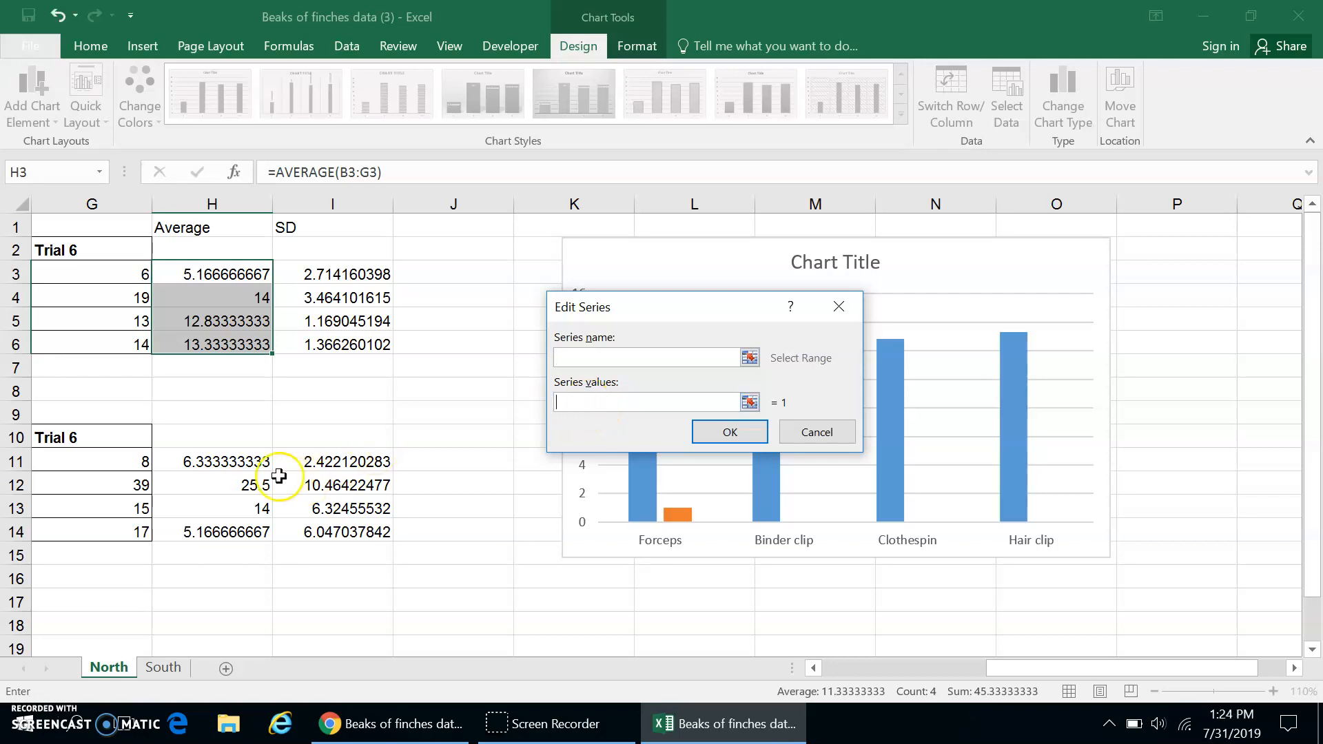
{"action": "left_click", "coordinate": [236, 461]}
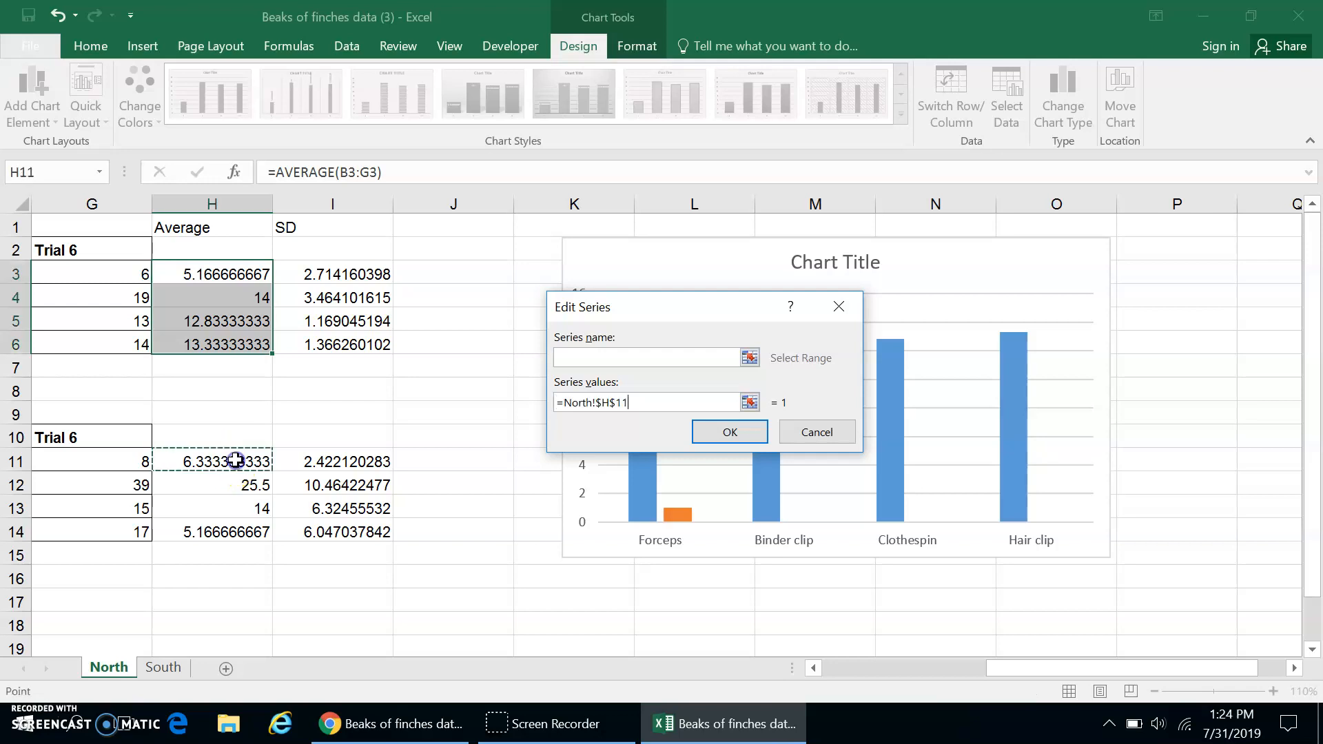
{"action": "left_click", "coordinate": [227, 535], "text": "shift"}
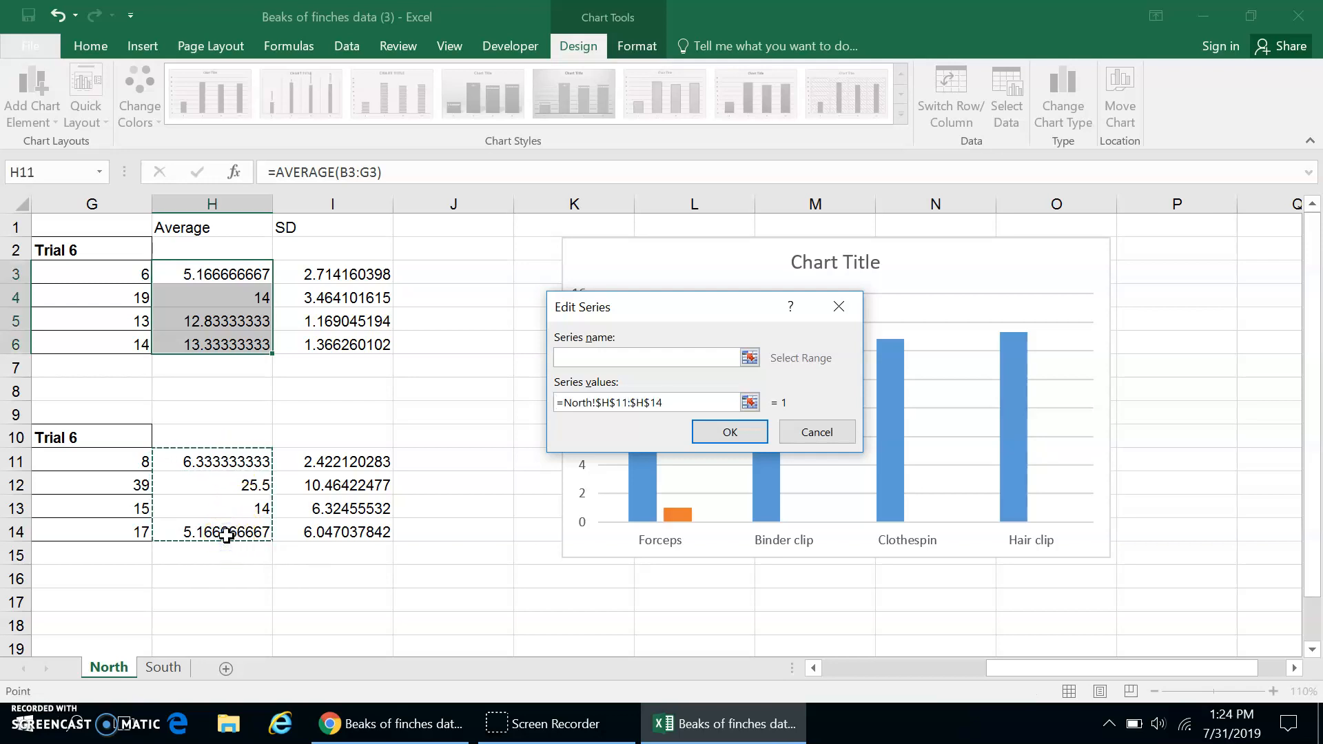
{"action": "left_click", "coordinate": [727, 432]}
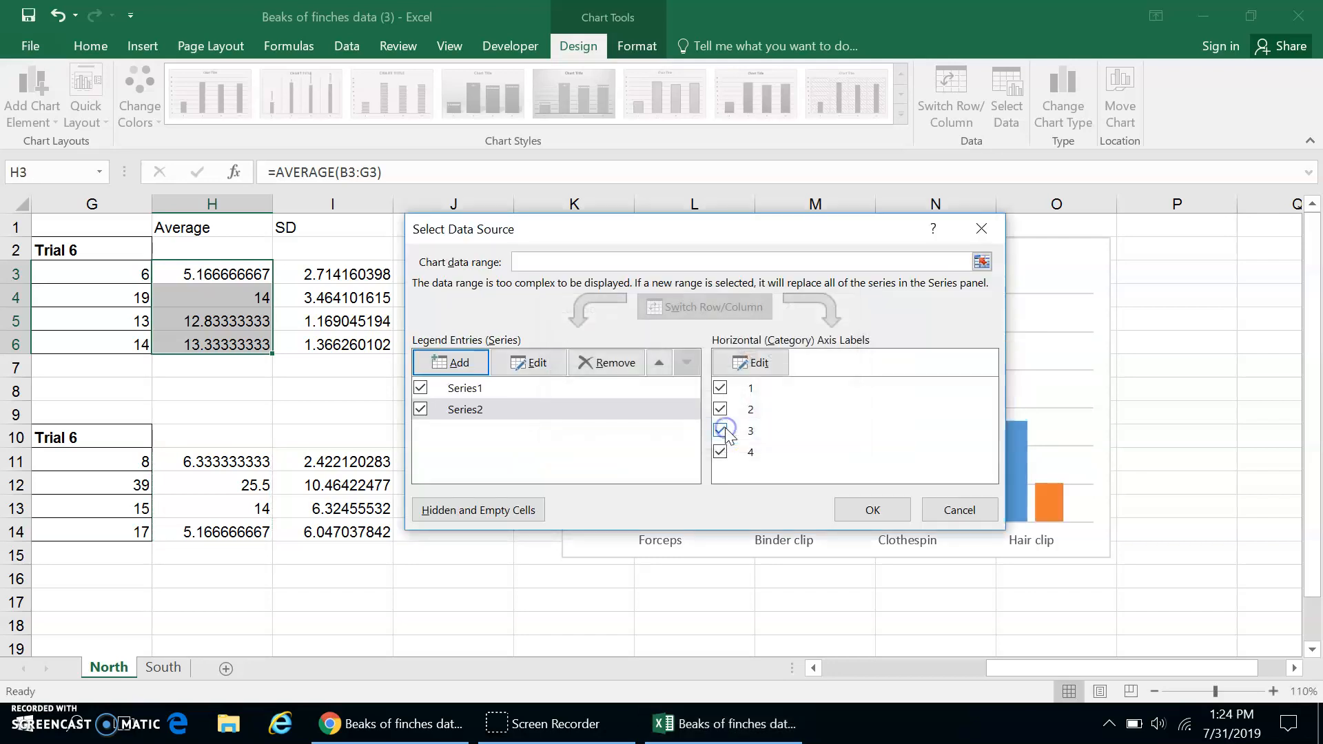
{"action": "left_click", "coordinate": [872, 510]}
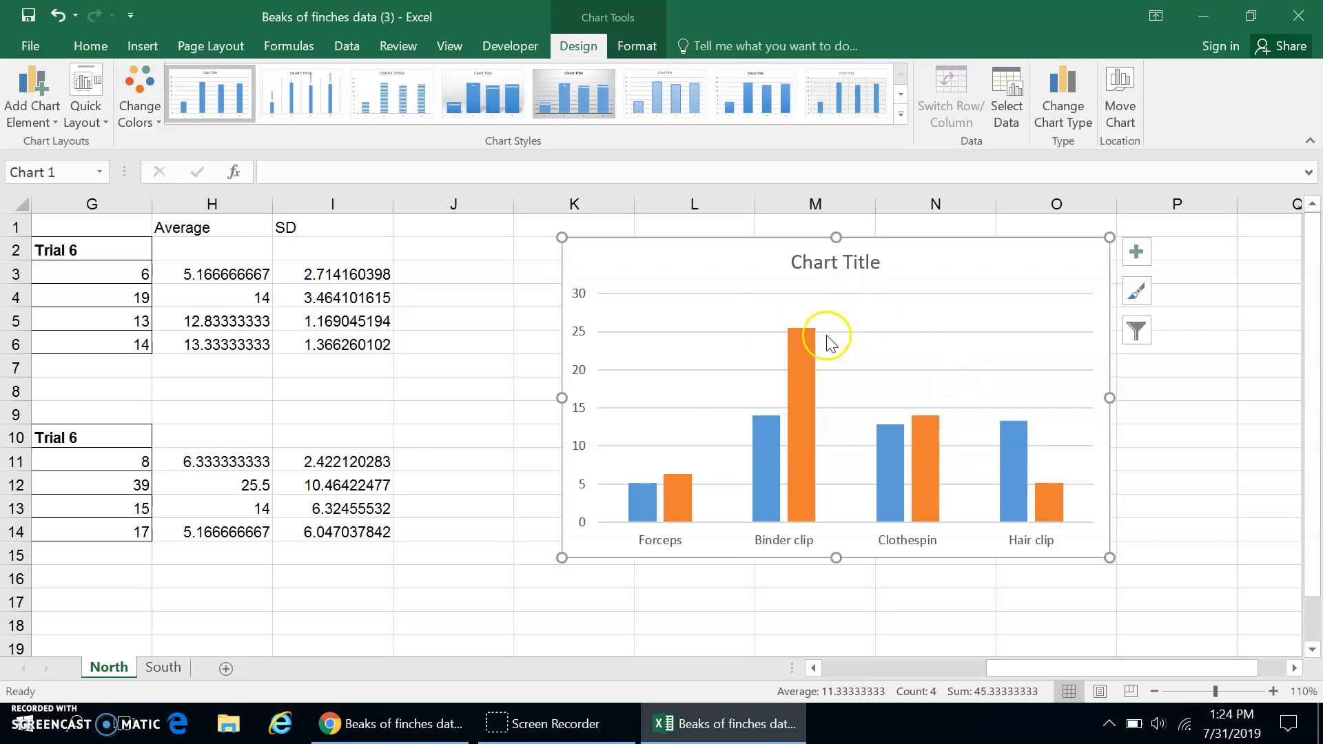
Add a legend to the chart with the Top placement.
{"action": "left_click", "coordinate": [57, 121]}
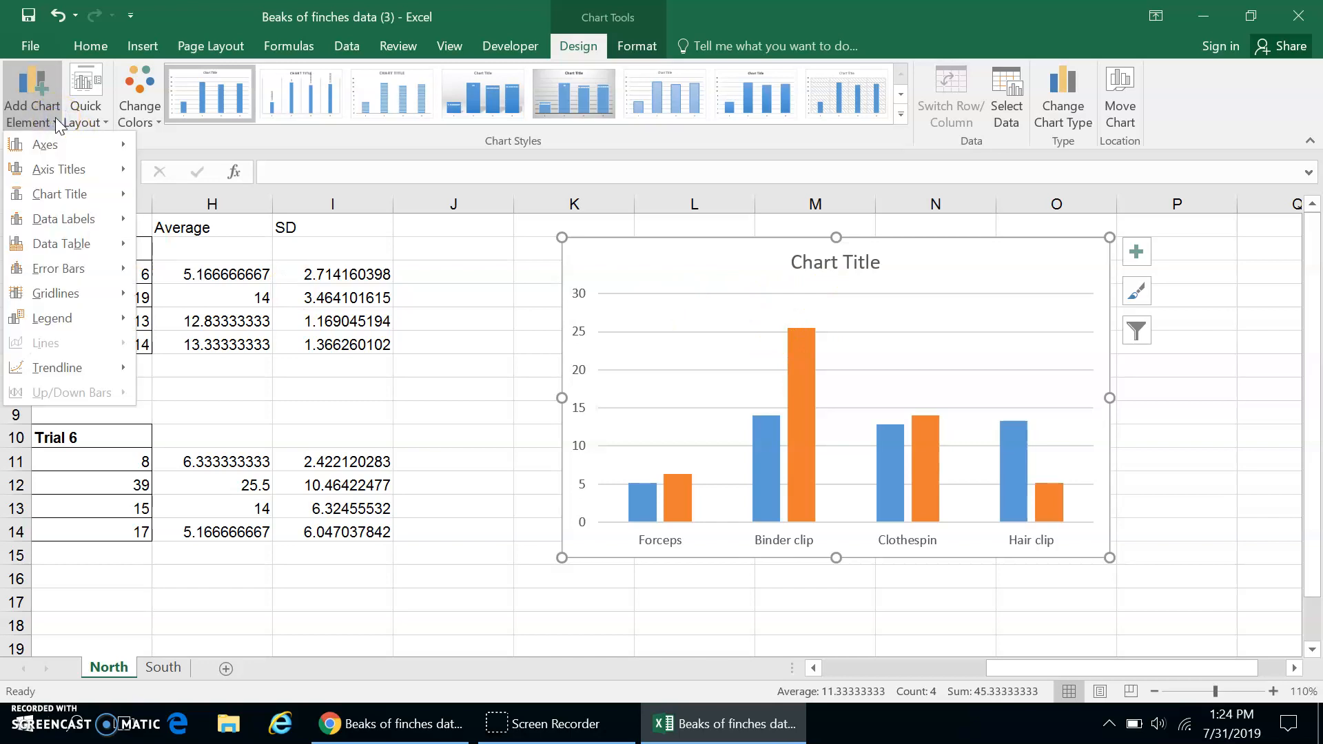
{"action": "mouse_move", "coordinate": [93, 317]}
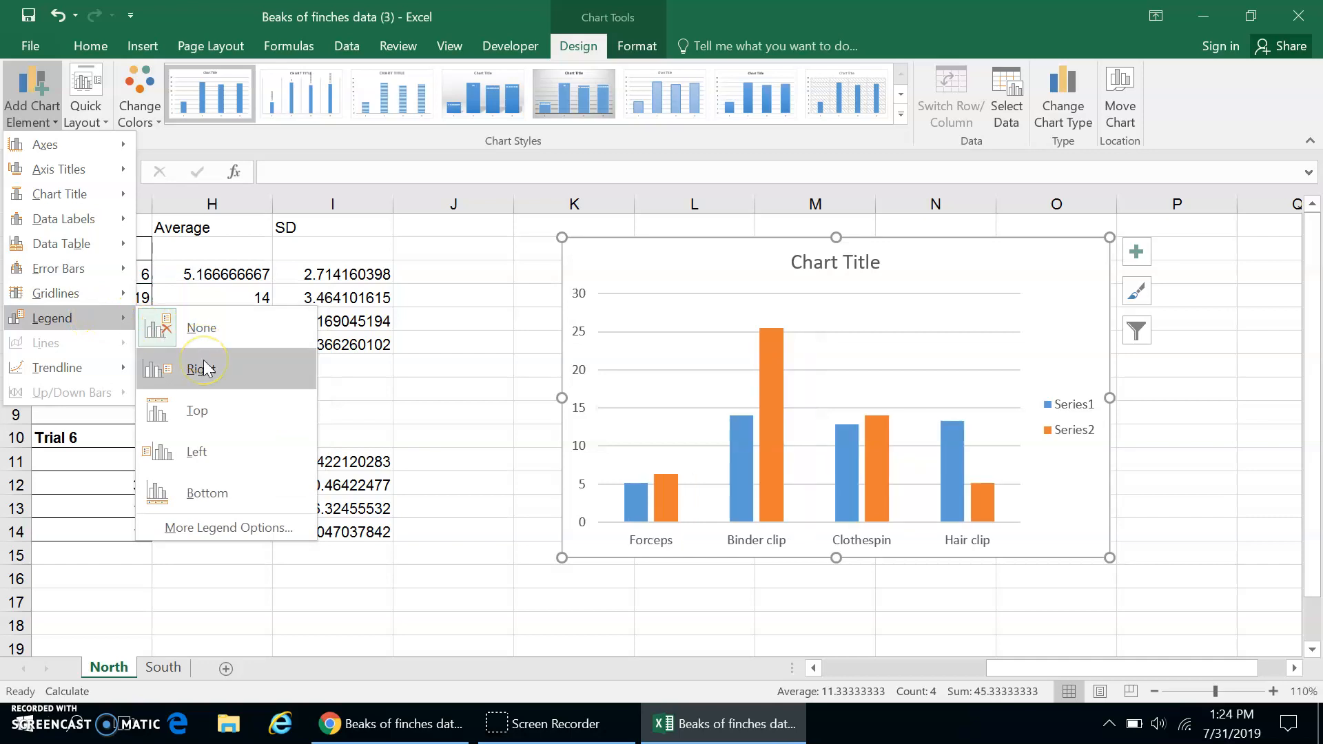
{"action": "left_click", "coordinate": [201, 421]}
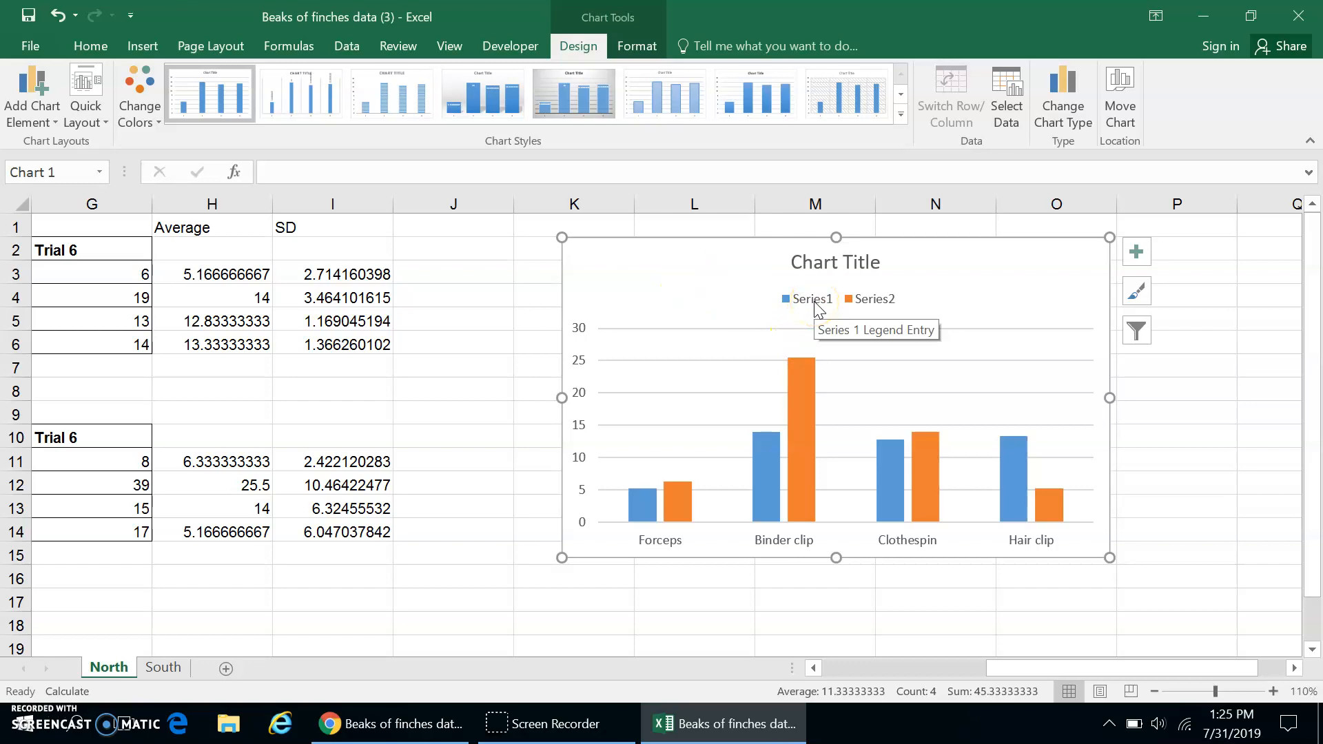
Name the chart's first data series Insula Maxima.
{"action": "right_click", "coordinate": [799, 398]}
{"action": "left_click", "coordinate": [834, 488]}
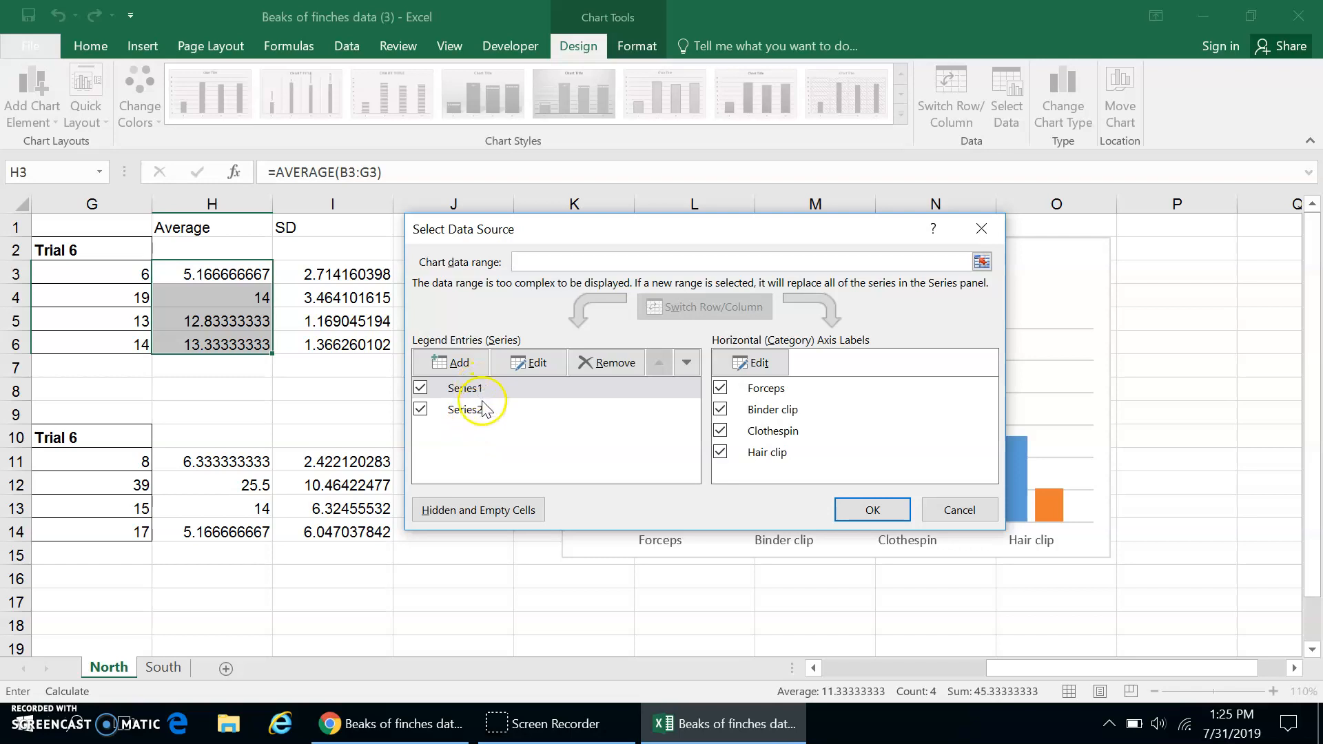
{"action": "left_click", "coordinate": [534, 369]}
{"action": "left_click", "coordinate": [623, 356]}
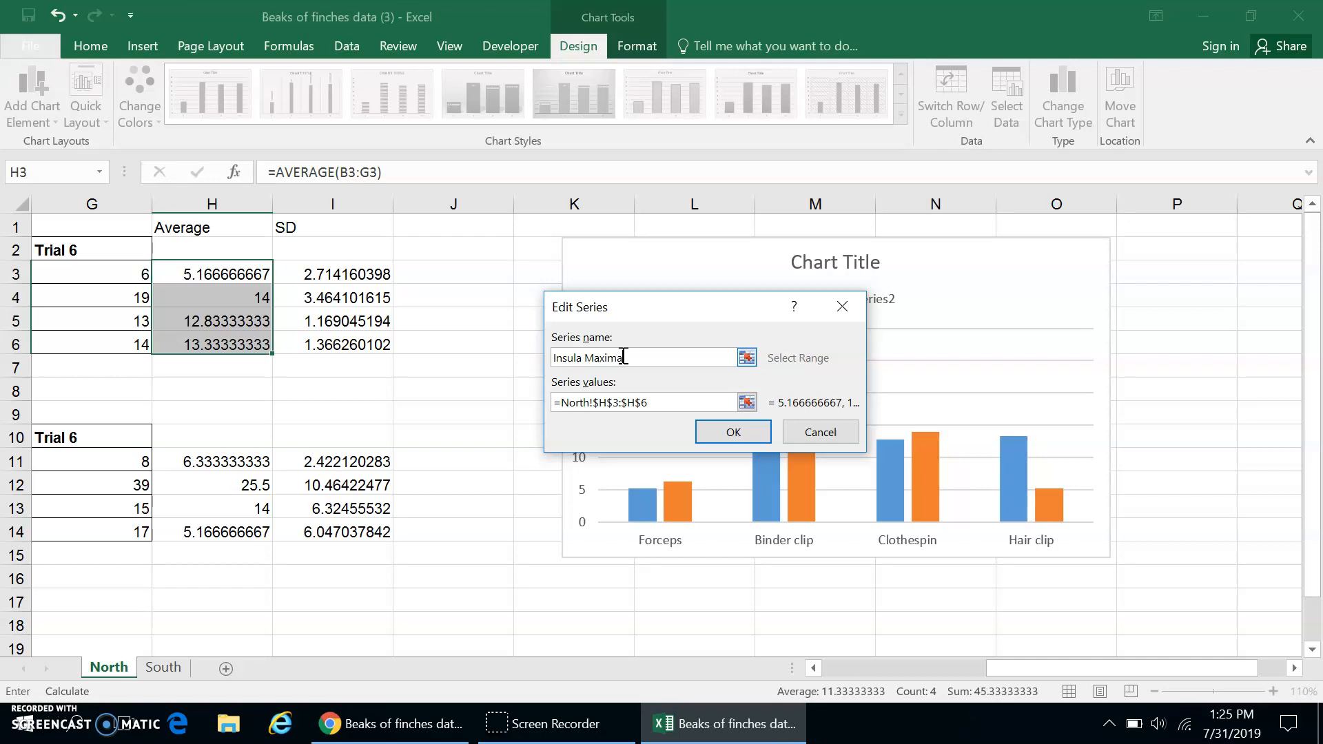
{"action": "left_click", "coordinate": [731, 433]}
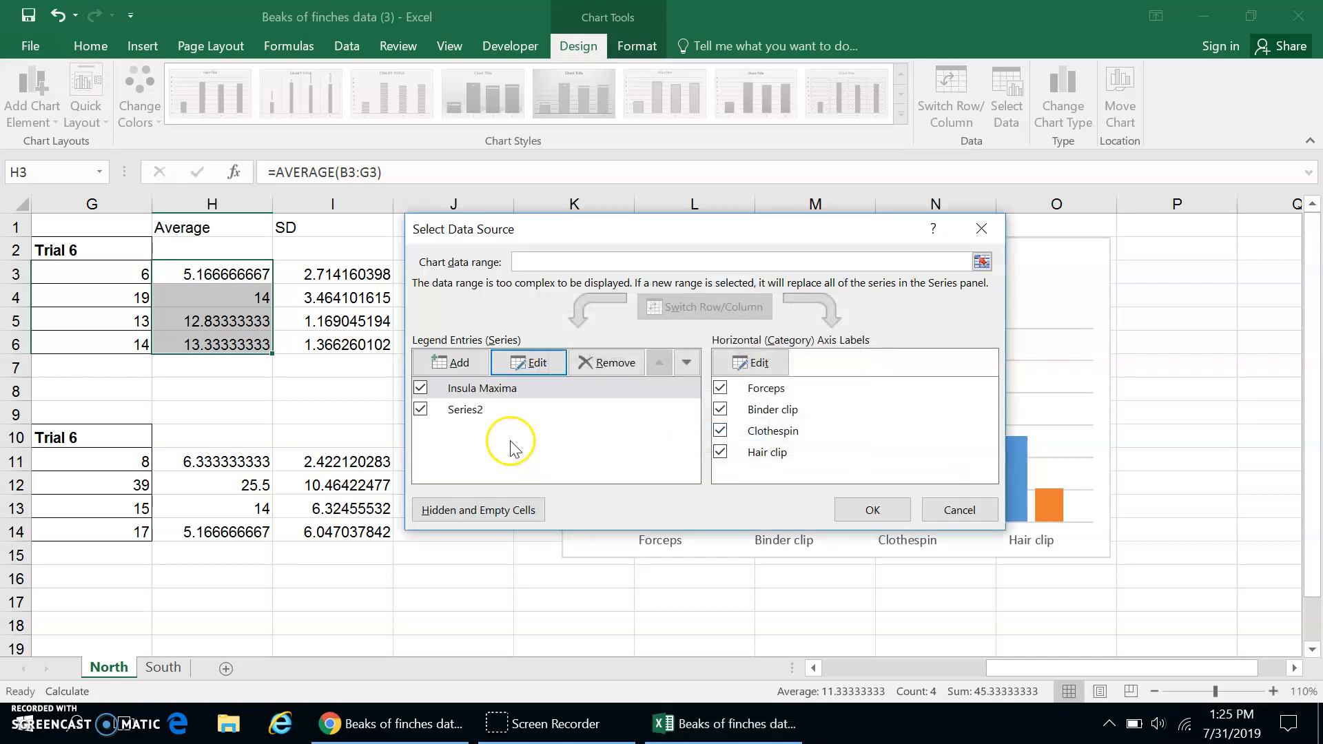
Name the chart's second data series Insula Minima and apply the data source changes.
{"action": "left_click", "coordinate": [464, 411]}
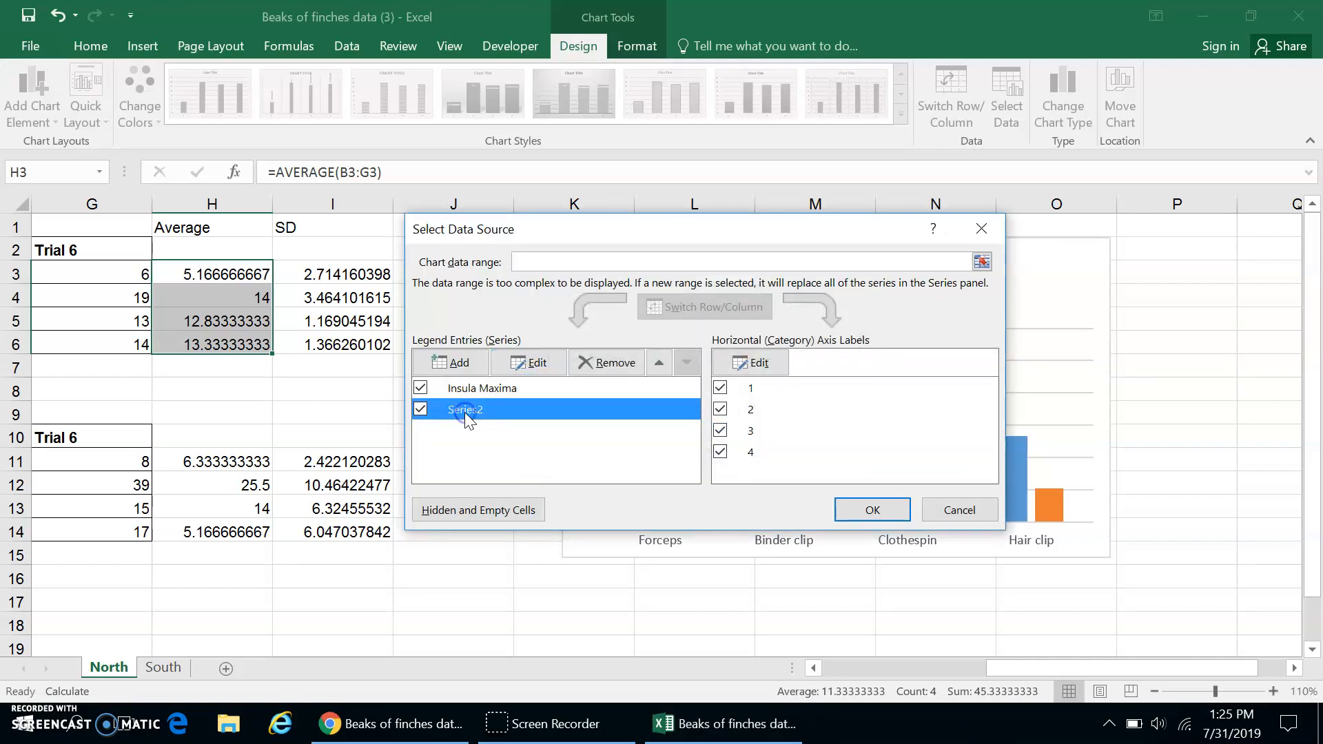
{"action": "left_click", "coordinate": [537, 363]}
{"action": "type", "text": "Insula Minima"}
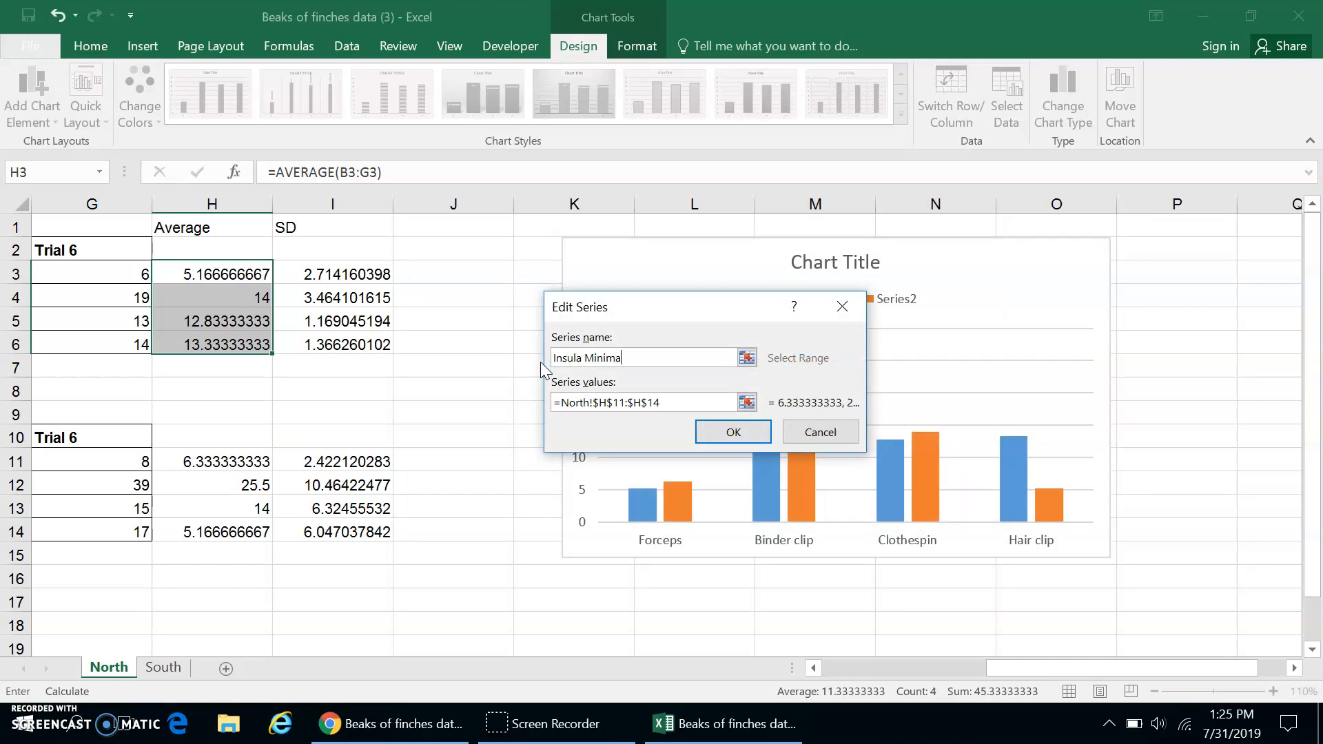
{"action": "left_click", "coordinate": [756, 432]}
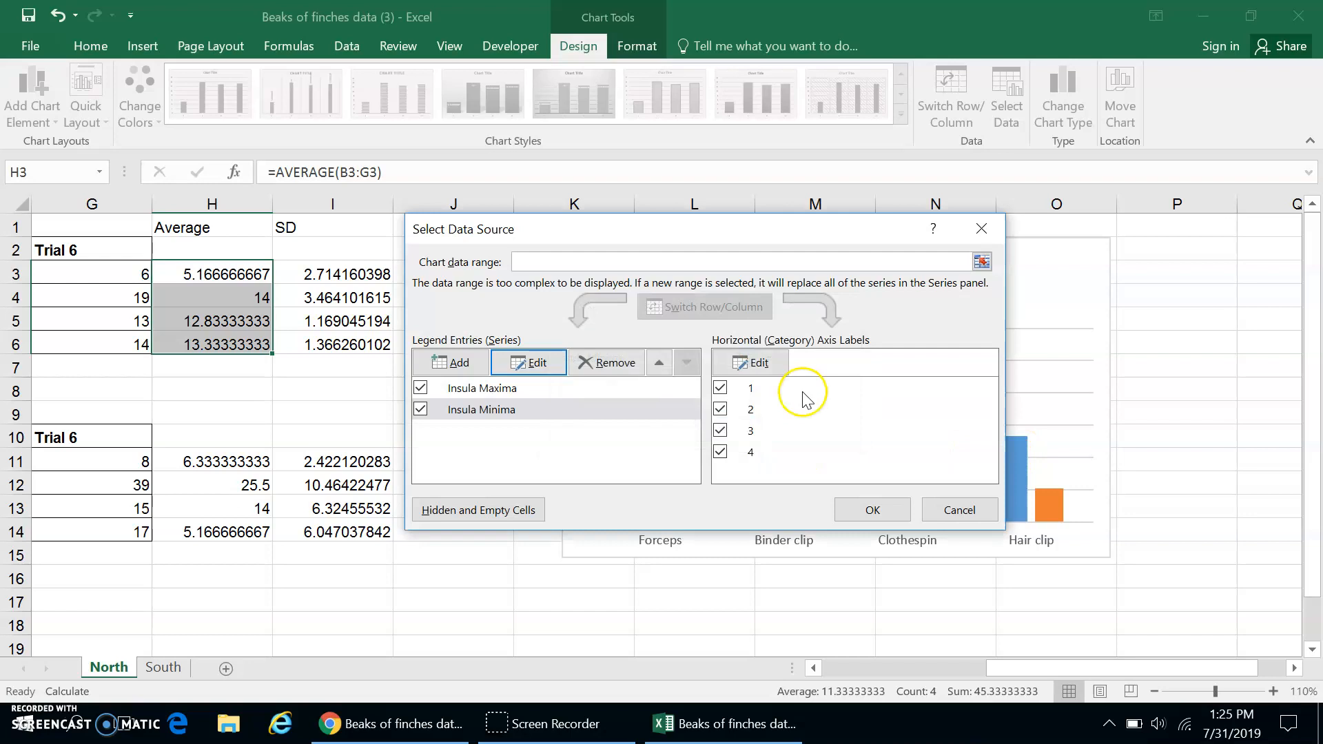
{"action": "left_click", "coordinate": [872, 511]}
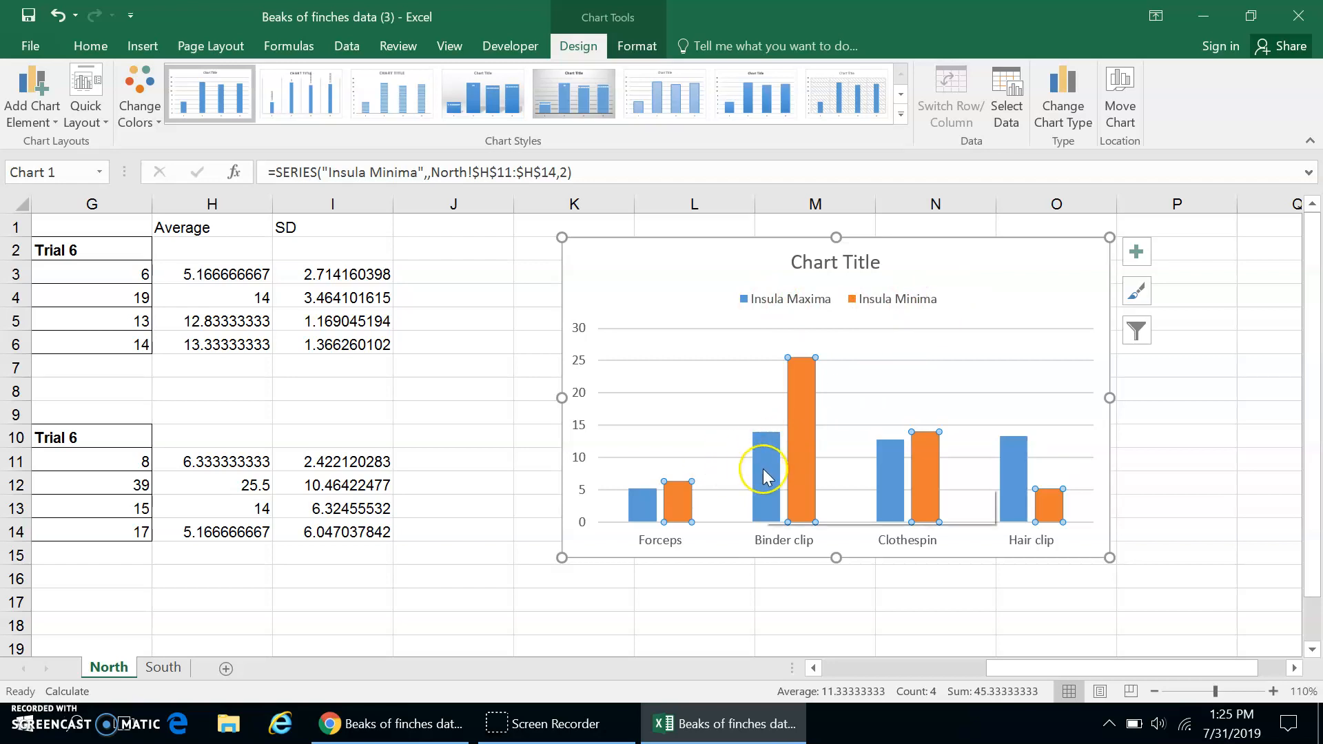
{"action": "mouse_move", "coordinate": [763, 469]}
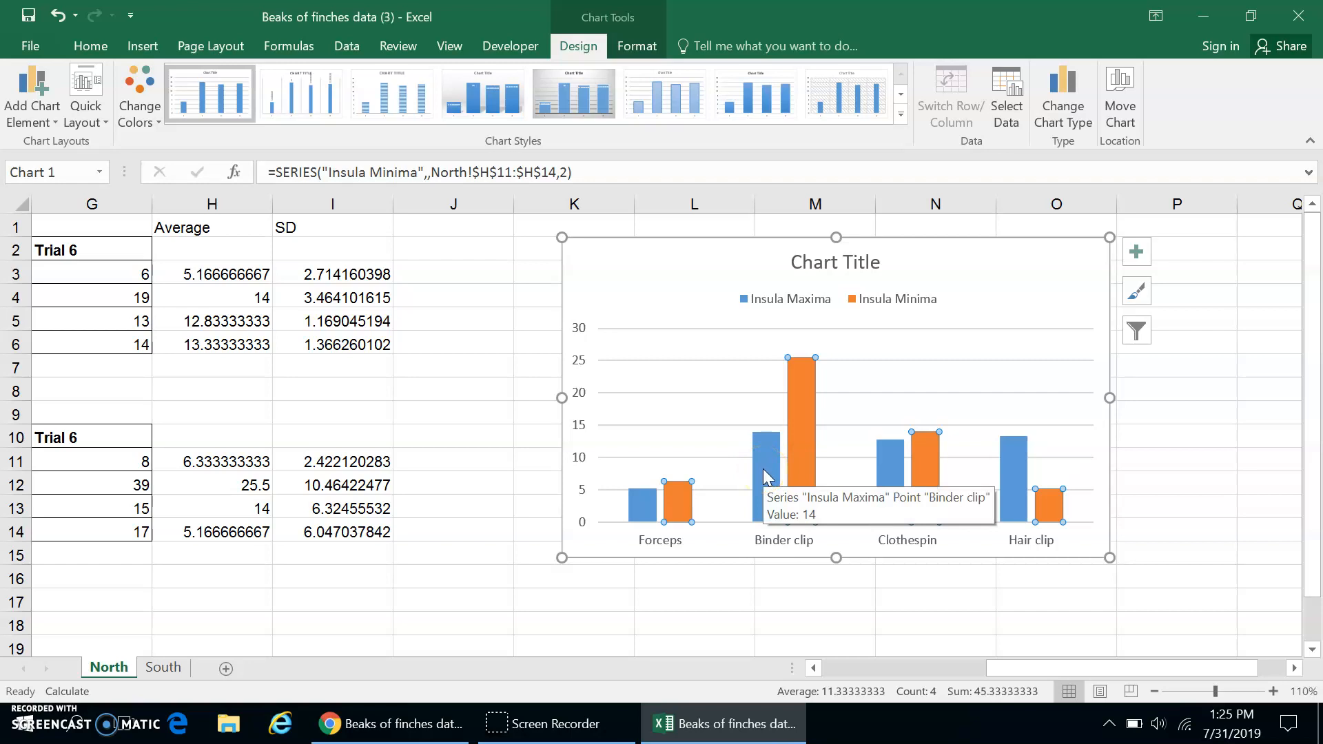
{"action": "left_click", "coordinate": [763, 469]}
{"action": "left_click", "coordinate": [800, 472]}
{"action": "left_click", "coordinate": [759, 473]}
{"action": "left_click", "coordinate": [796, 477]}
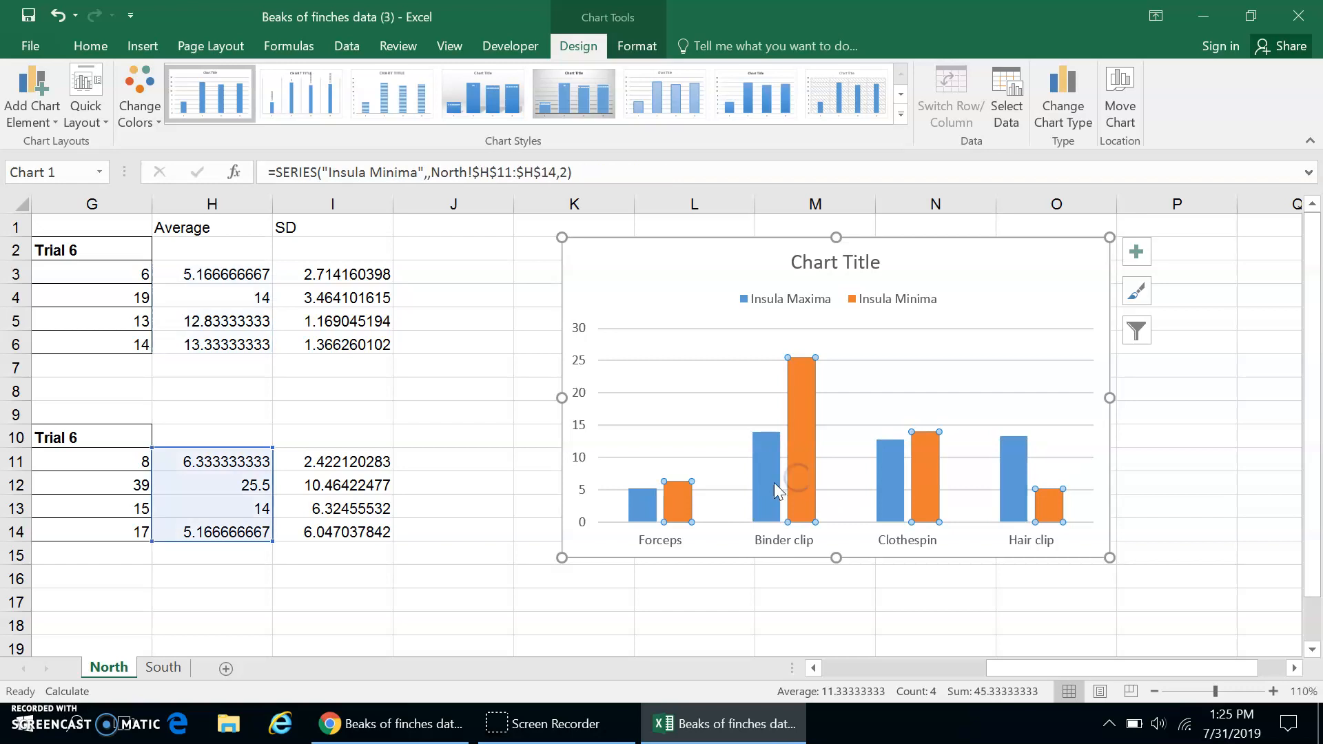
Add error bars to the Insula Maxima columns only and open their detailed options.
{"action": "left_click", "coordinate": [766, 485]}
{"action": "mouse_move", "coordinate": [772, 470]}
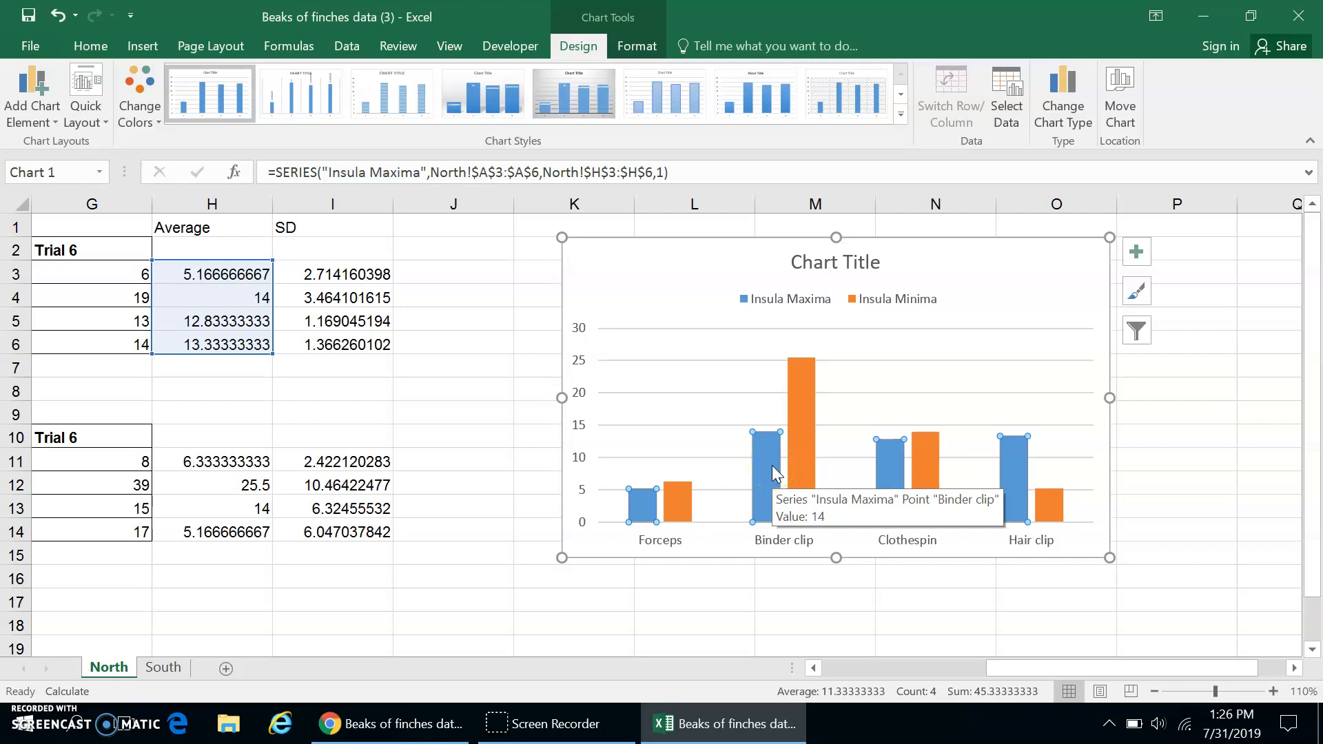
{"action": "left_click", "coordinate": [58, 126]}
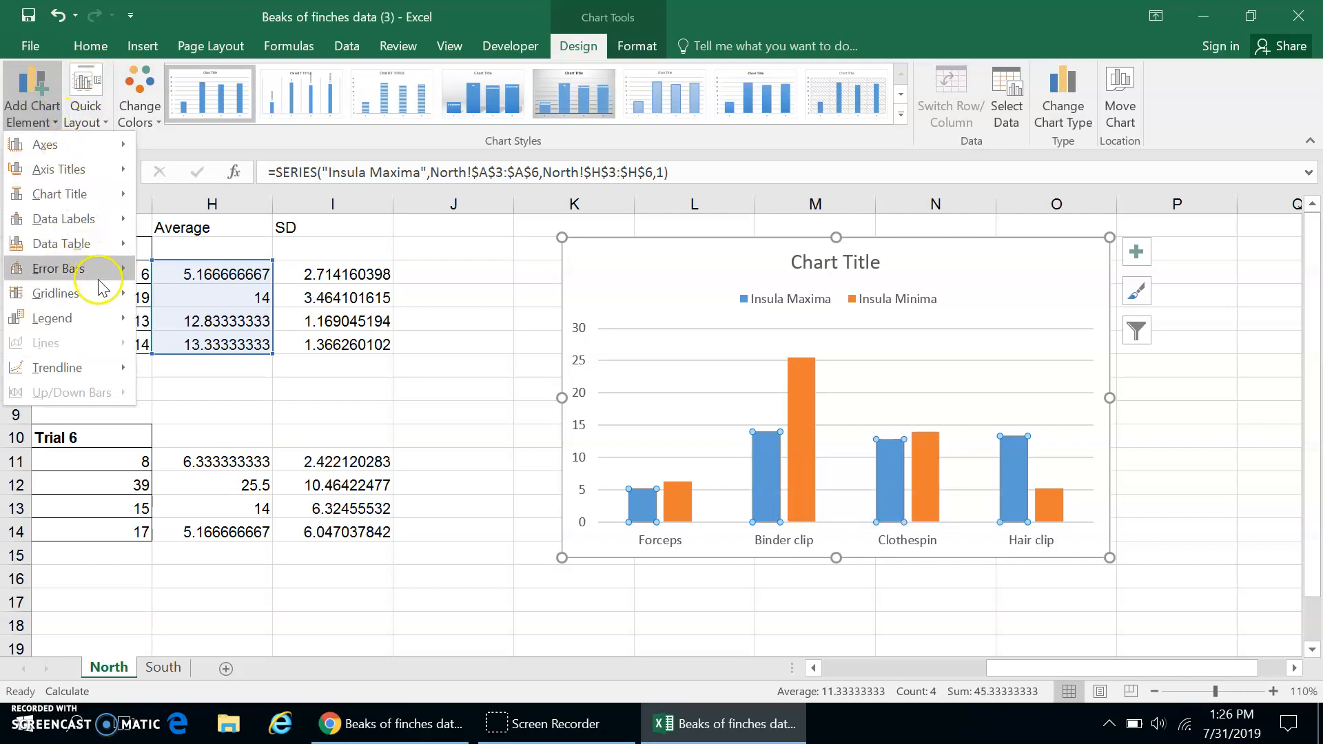
{"action": "mouse_move", "coordinate": [103, 270]}
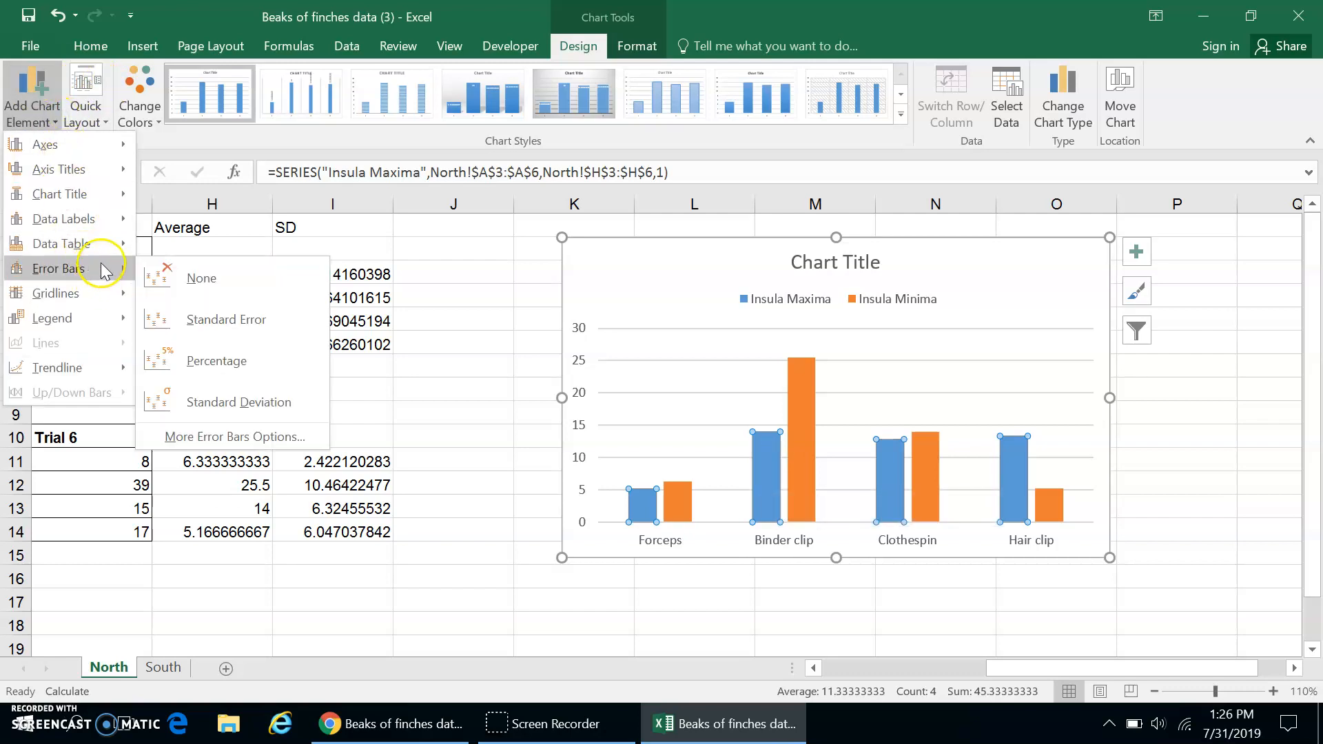
{"action": "left_click", "coordinate": [253, 435]}
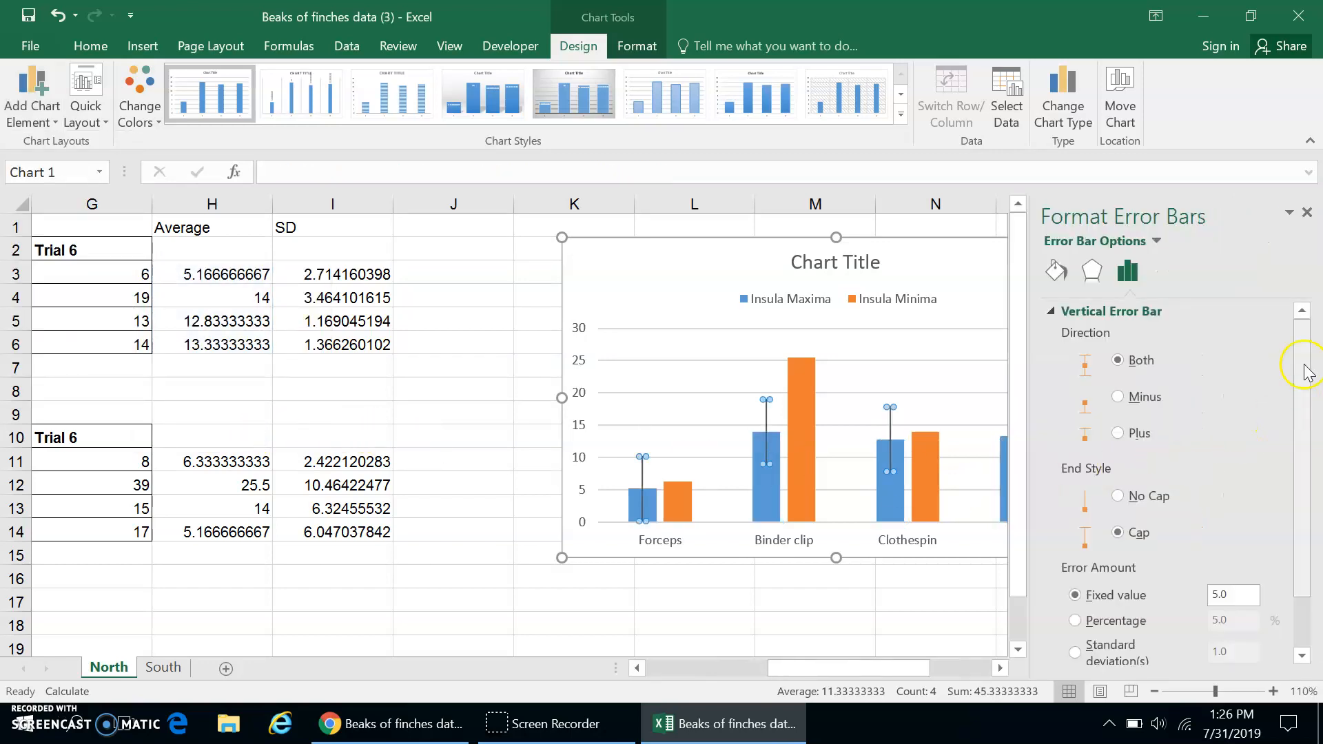
Give the Insula Maxima error bars custom amounts, using the standard deviations in I3:I6 for both the positive and negative values.
{"action": "scroll", "coordinate": [1299, 413], "scroll_direction": "down", "scroll_amount": 1}
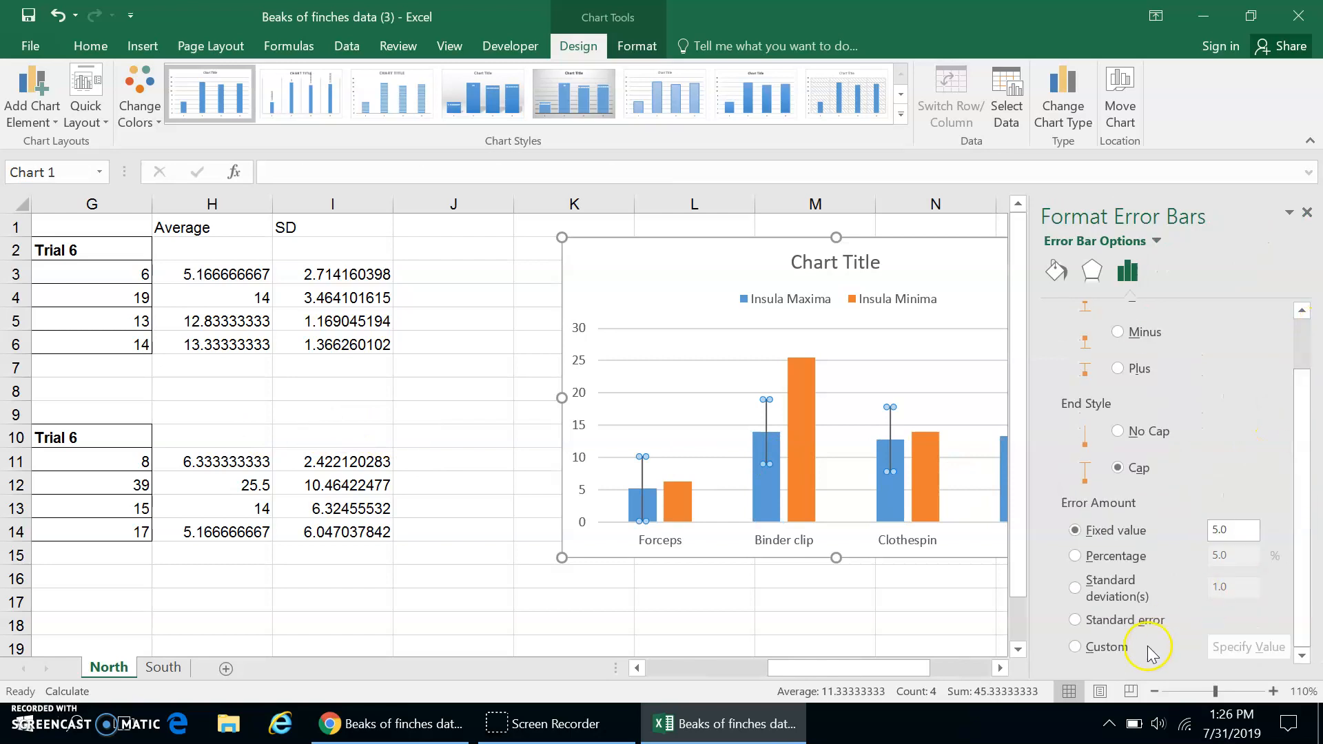
{"action": "left_click", "coordinate": [1076, 647]}
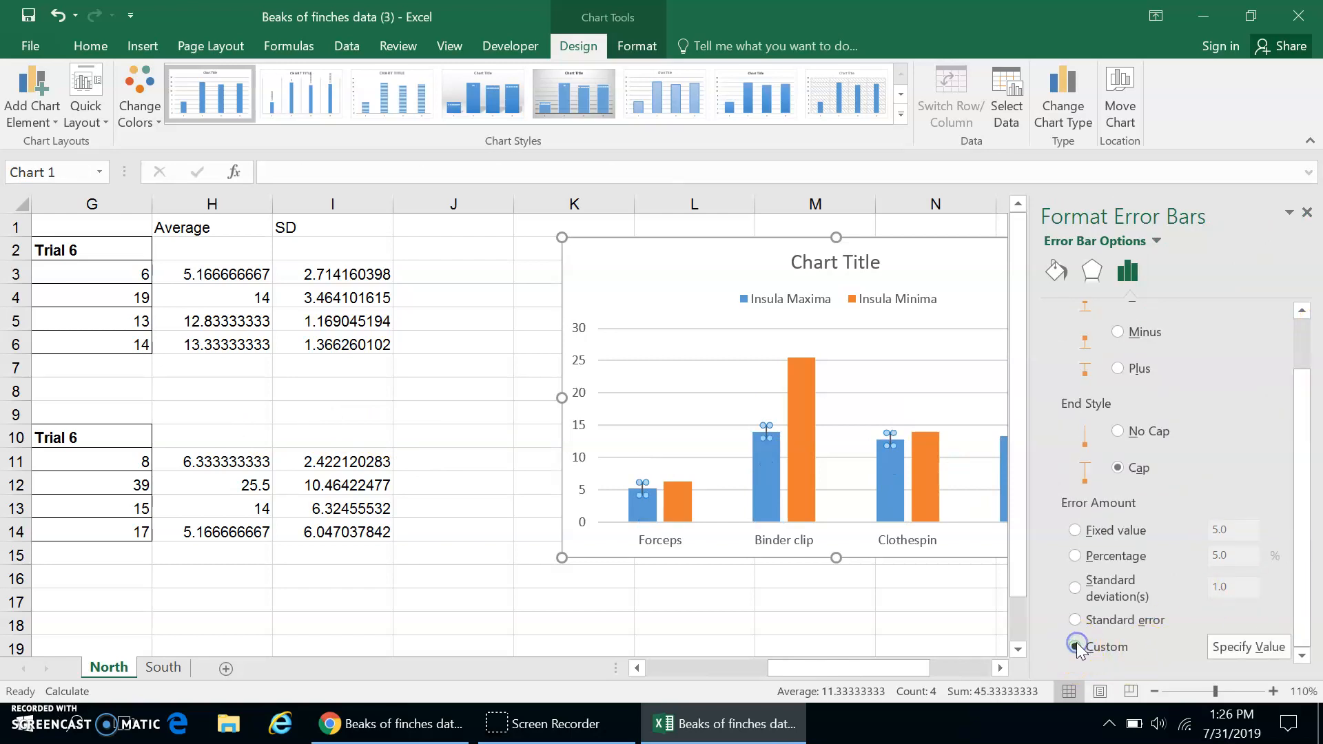
{"action": "left_click", "coordinate": [1233, 647]}
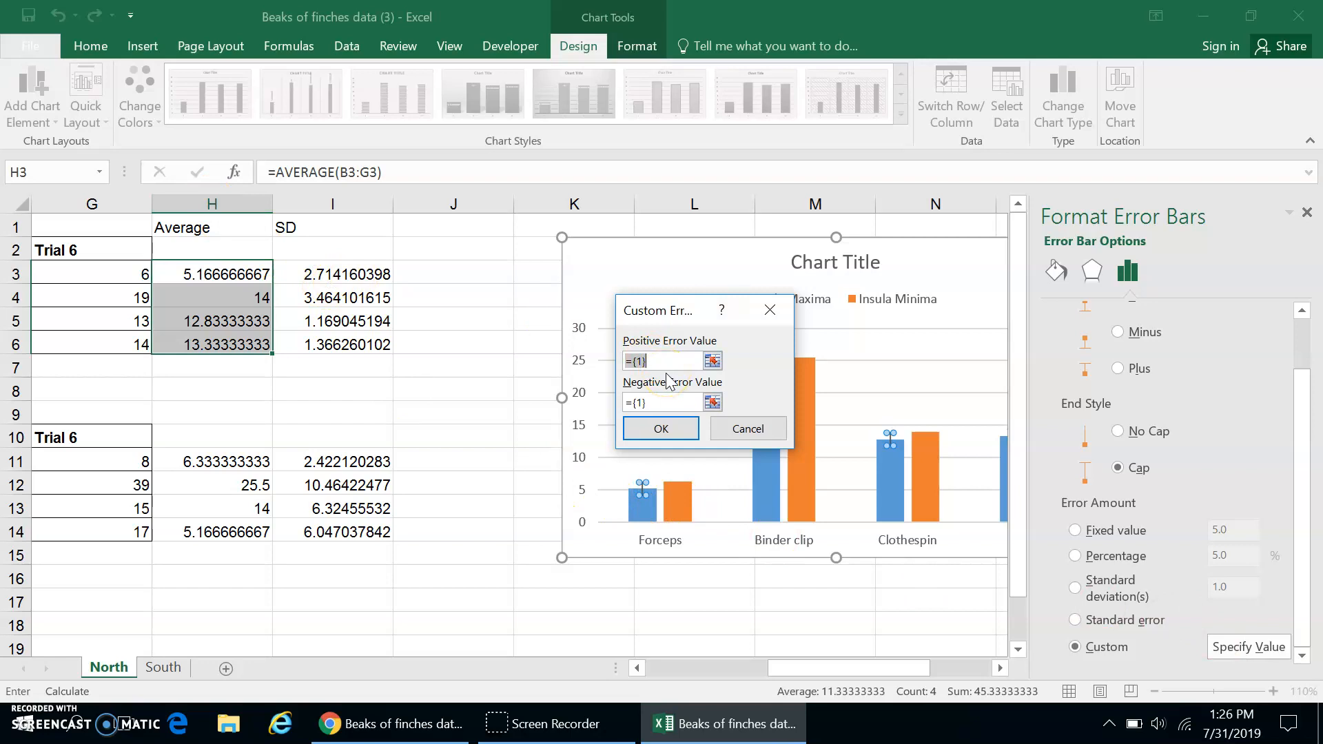
{"action": "left_click", "coordinate": [345, 273]}
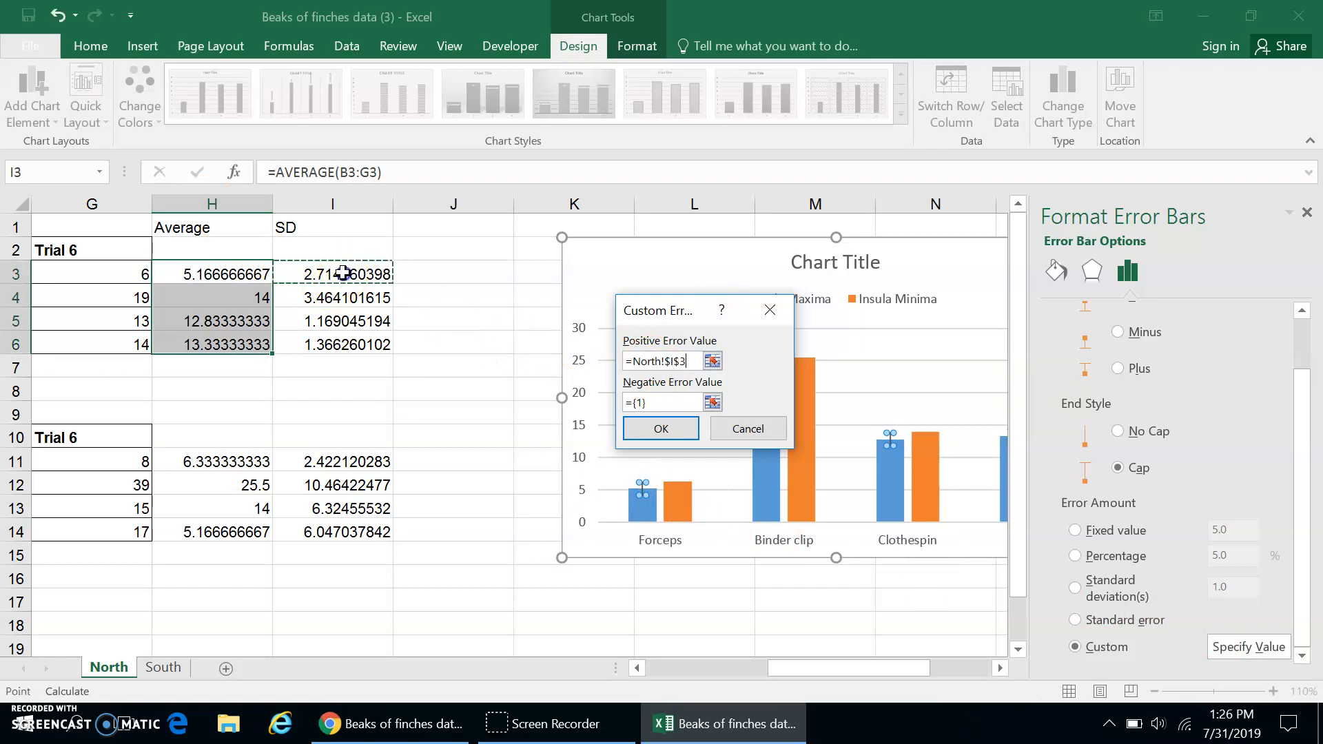
{"action": "left_click_drag", "start_coordinate": [335, 350], "coordinate": [341, 348]}
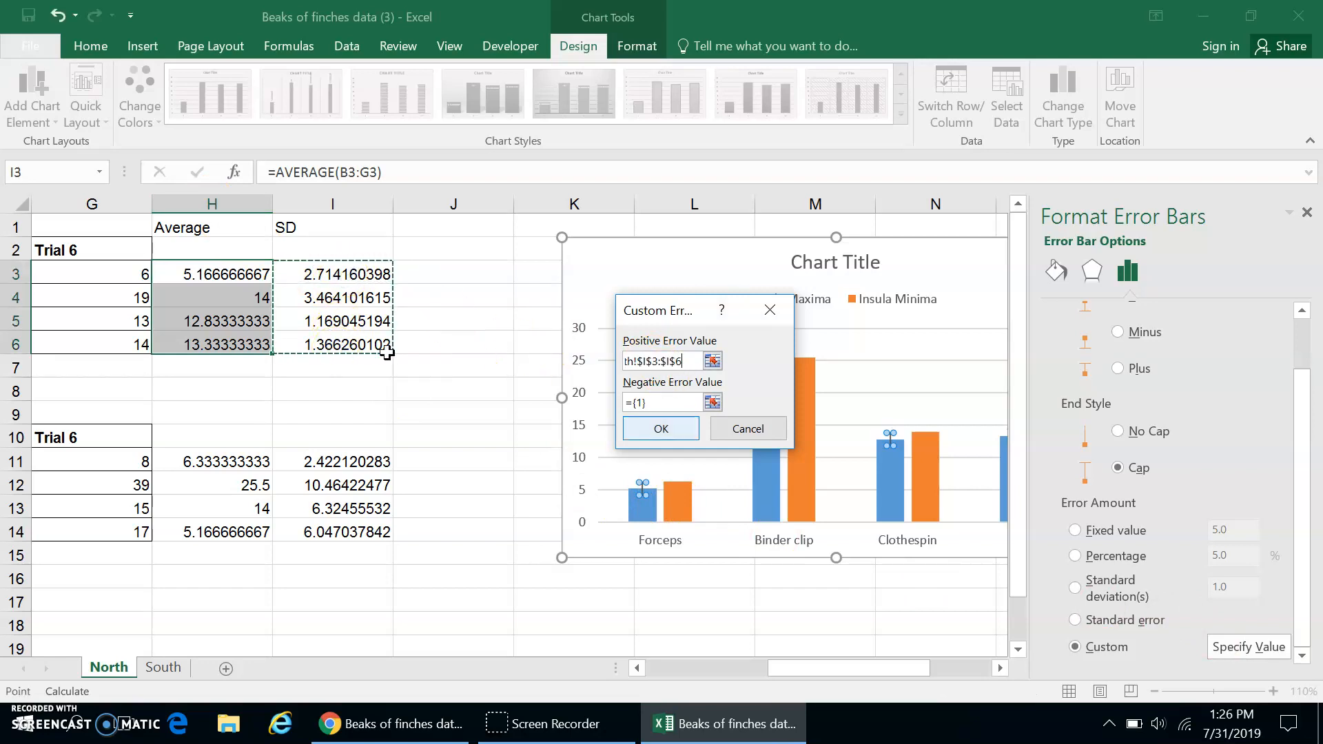
{"action": "left_click", "coordinate": [647, 401]}
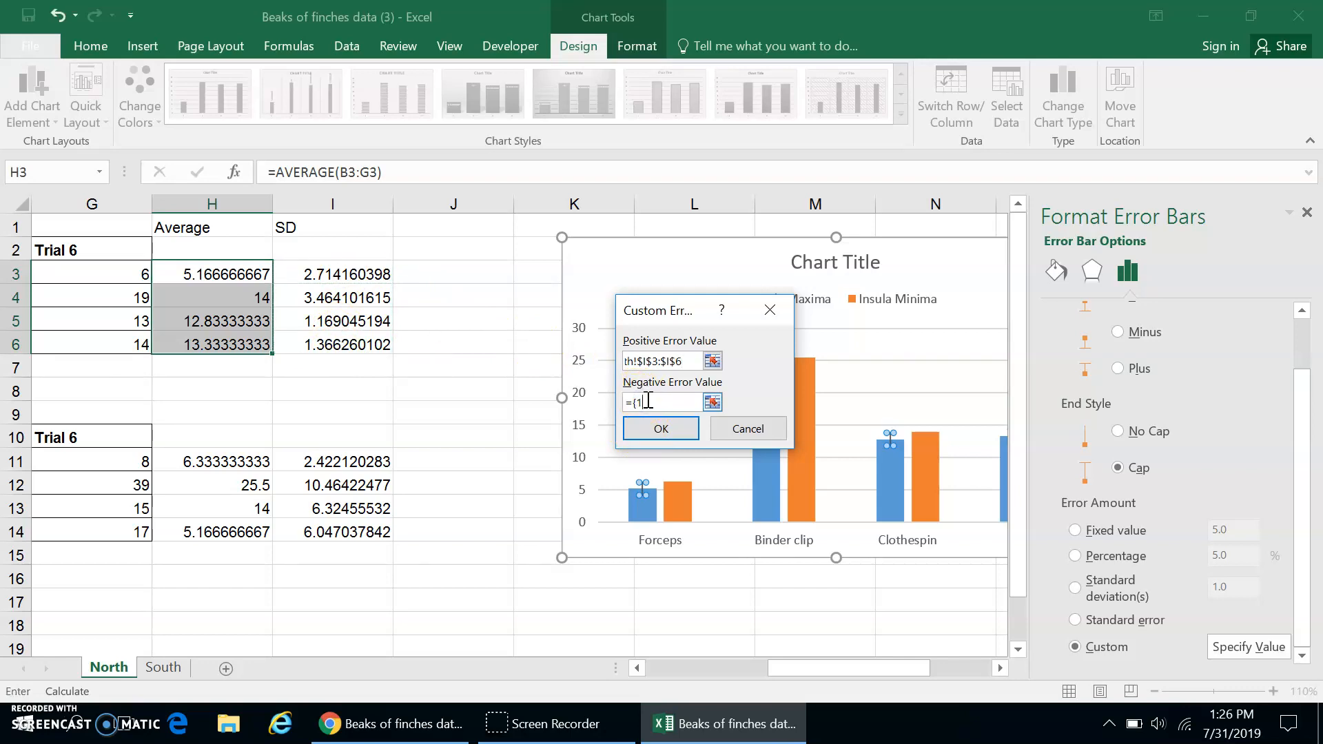
{"action": "left_click", "coordinate": [335, 273]}
{"action": "left_click_drag", "start_coordinate": [343, 328], "coordinate": [345, 345]}
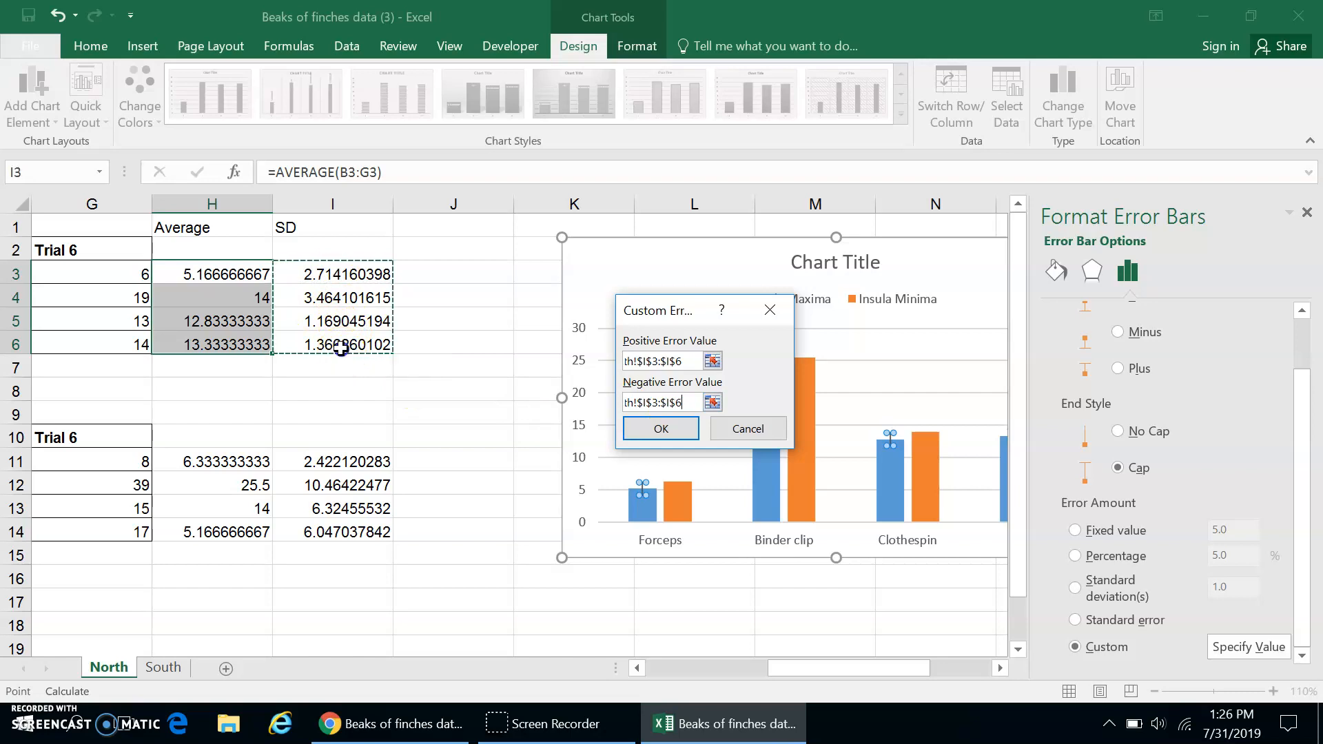
{"action": "left_click", "coordinate": [674, 435]}
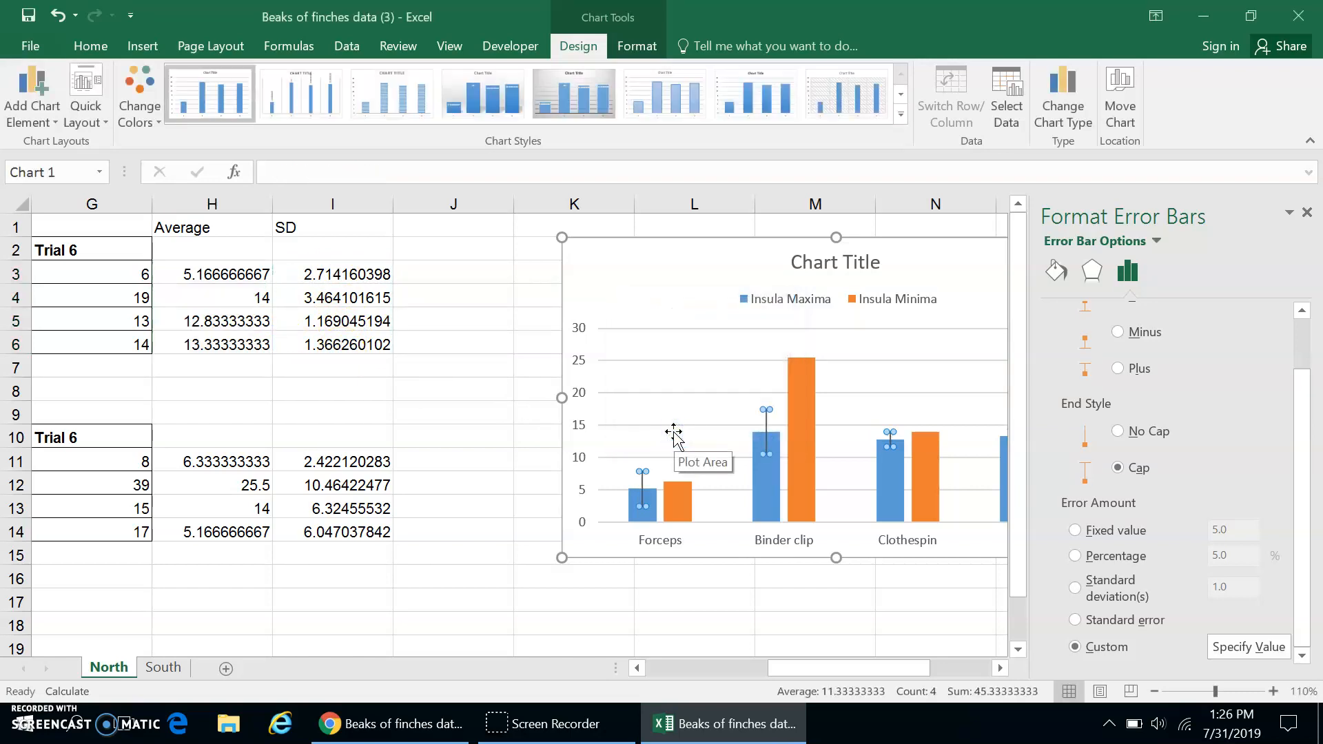
Add error bars to the Insula Minima columns only and open their detailed options.
{"action": "left_click_drag", "start_coordinate": [848, 663], "coordinate": [874, 665]}
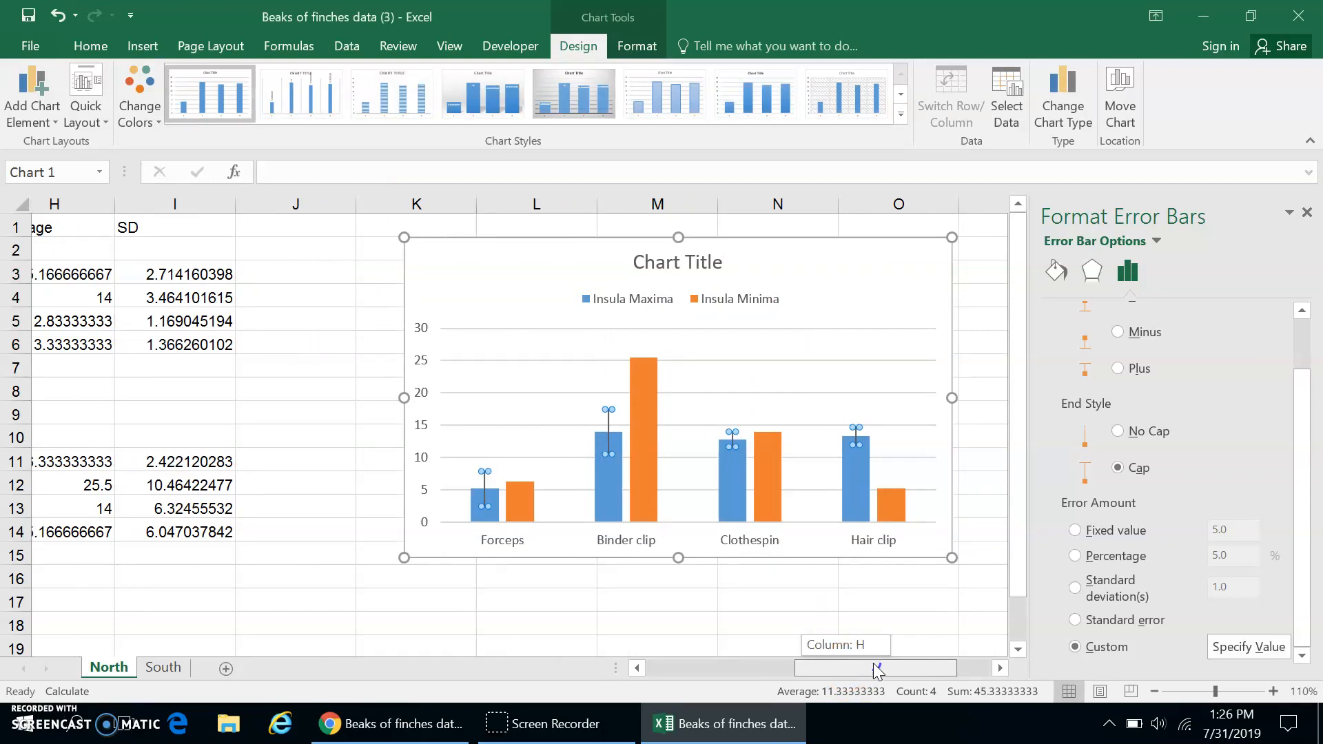
{"action": "left_click_drag", "start_coordinate": [875, 668], "coordinate": [859, 665]}
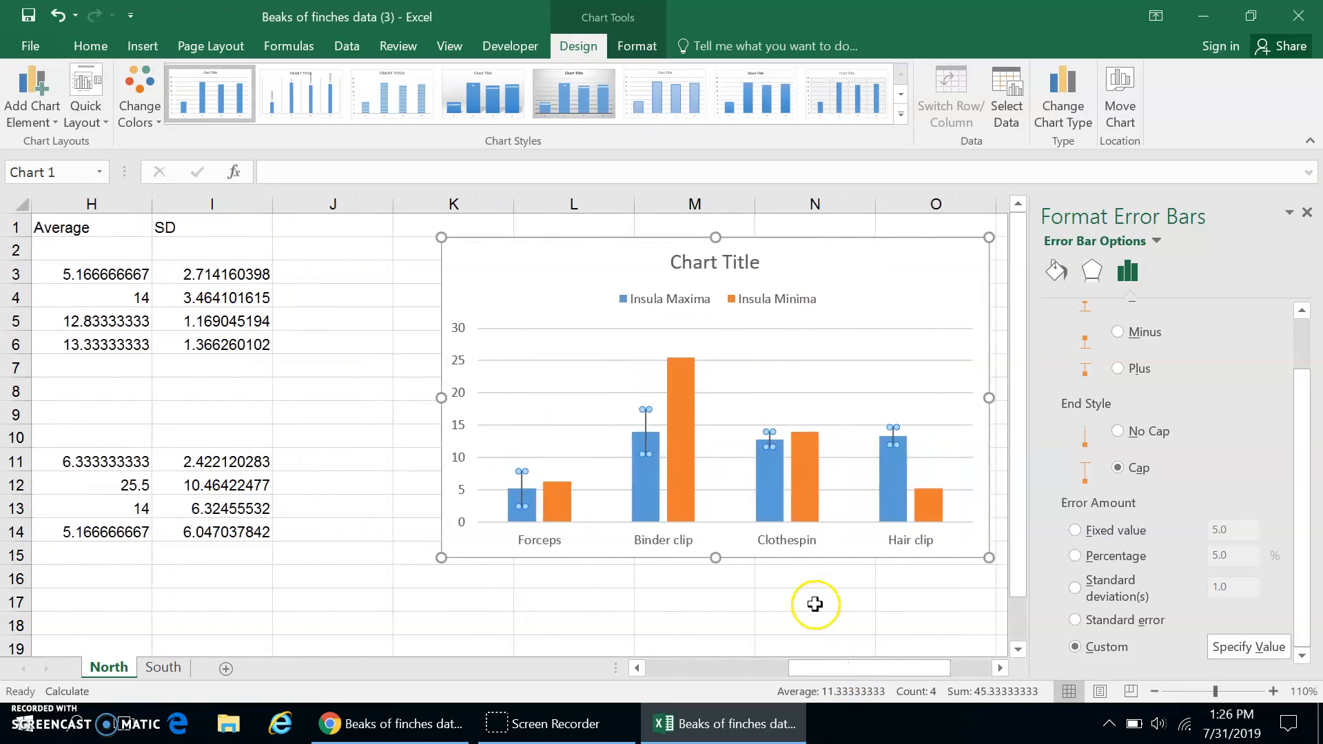
{"action": "left_click", "coordinate": [562, 499]}
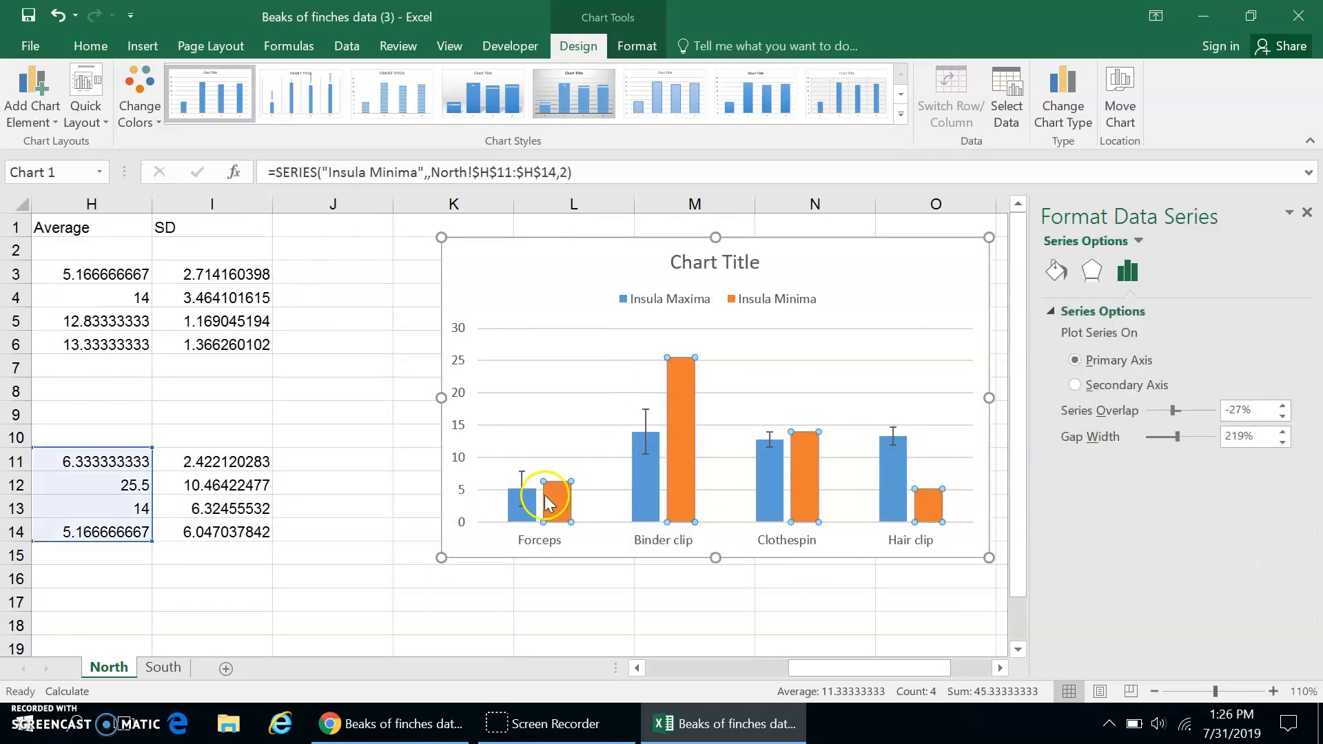
{"action": "left_click", "coordinate": [53, 123]}
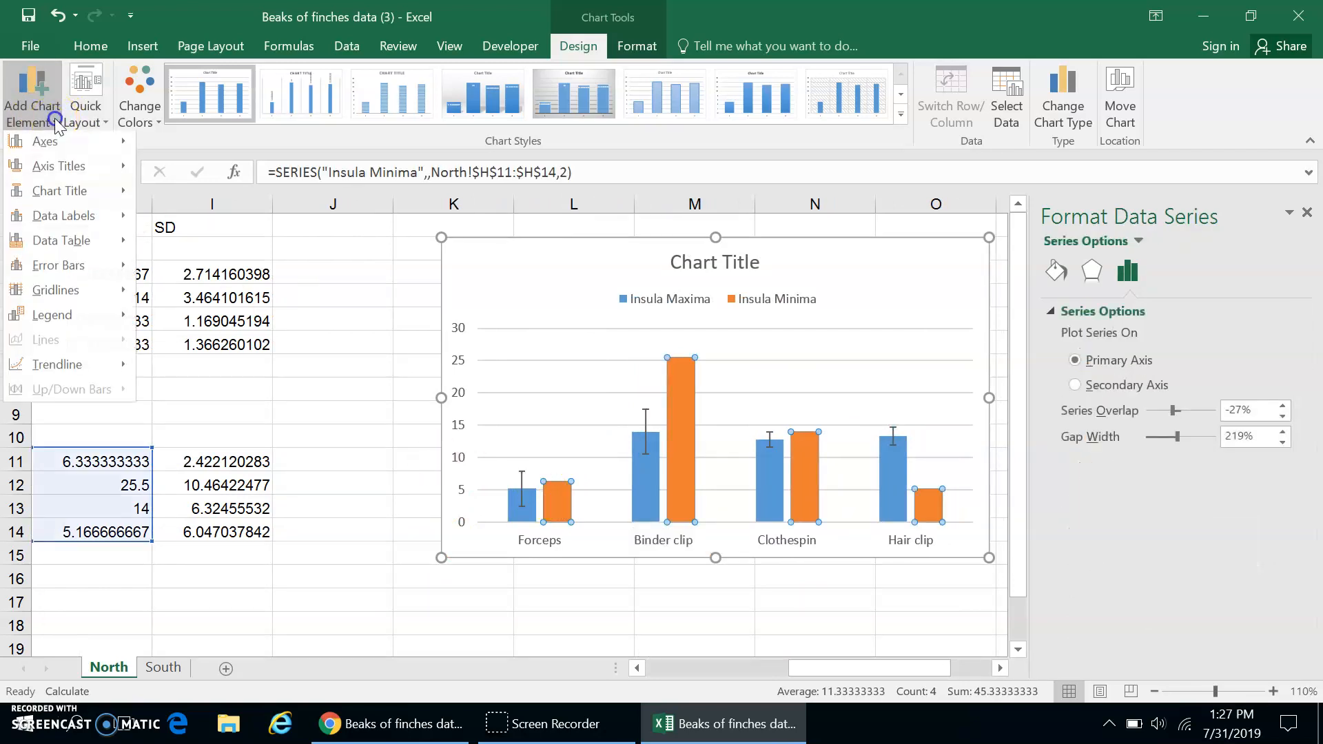
{"action": "mouse_move", "coordinate": [57, 266]}
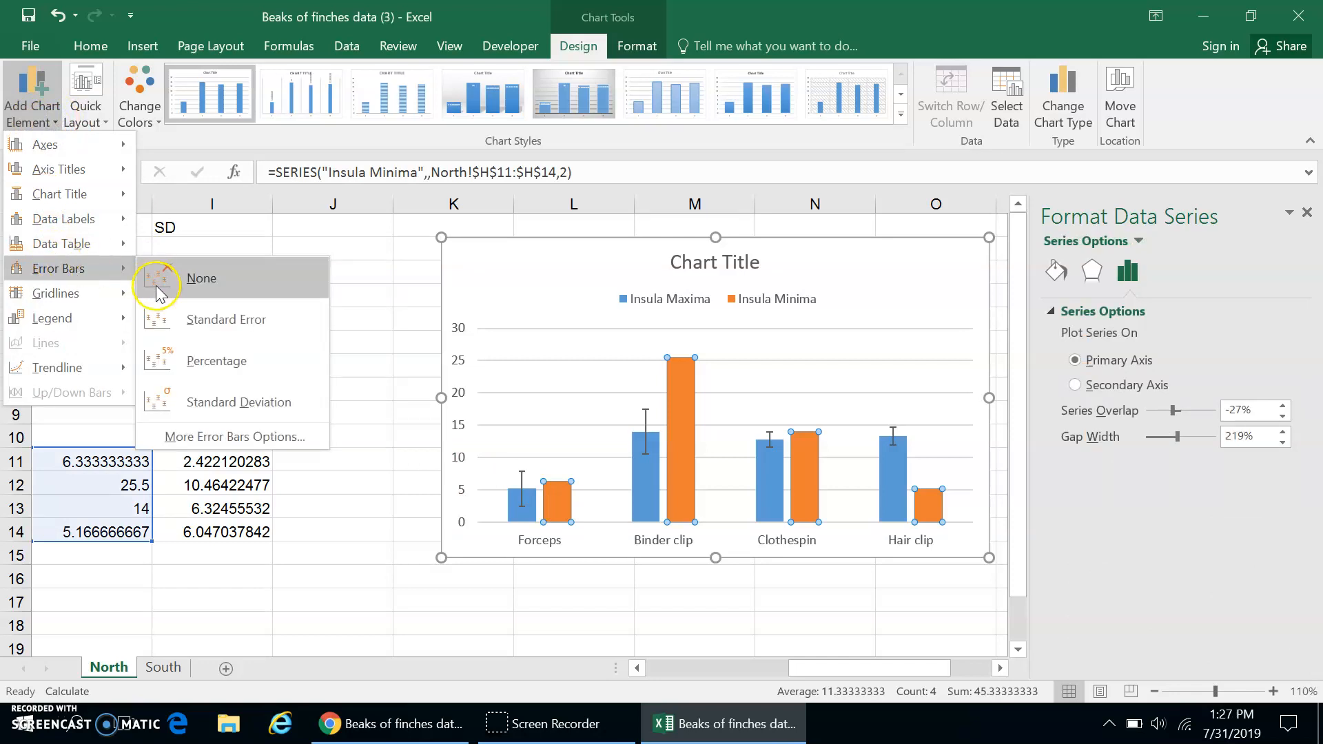
{"action": "left_click", "coordinate": [219, 441]}
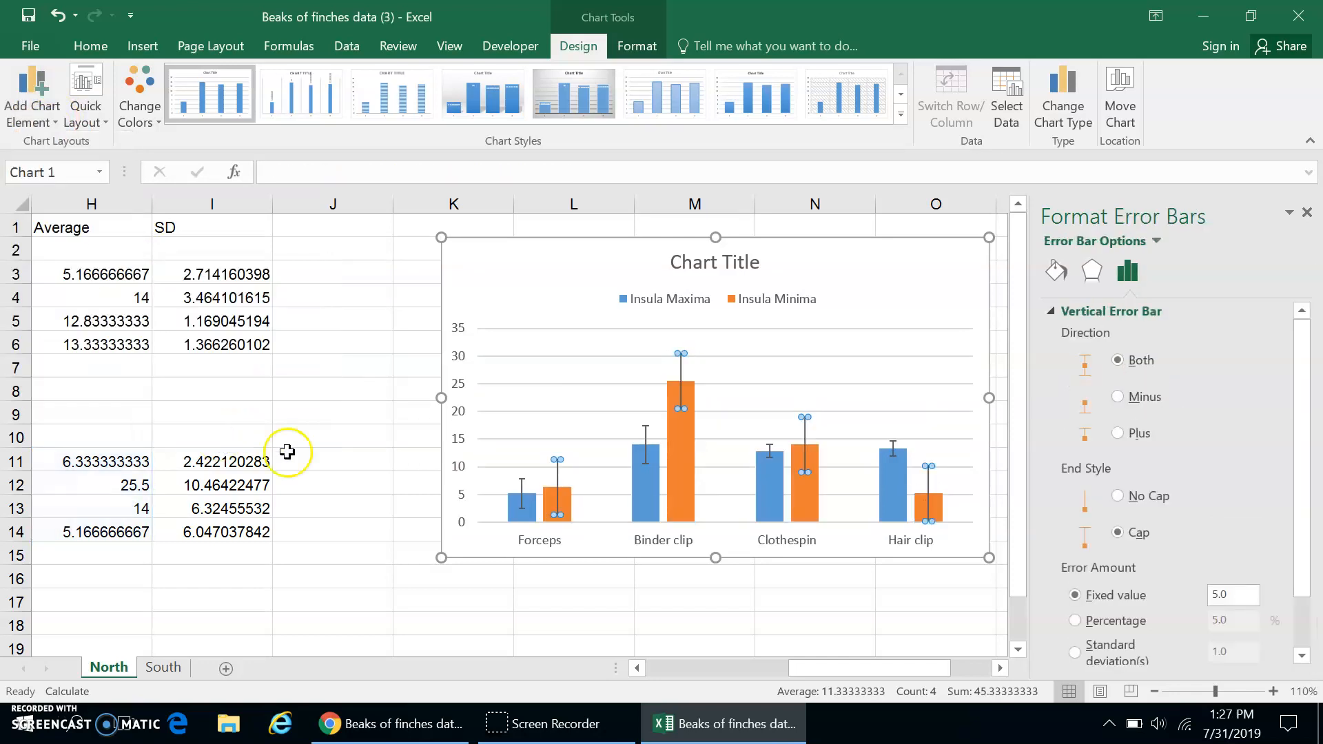
Give the Insula Minima error bars custom amounts, using the standard deviations in I11:I14 for both the positive and negative values.
{"action": "left_click_drag", "start_coordinate": [1304, 569], "coordinate": [1303, 627]}
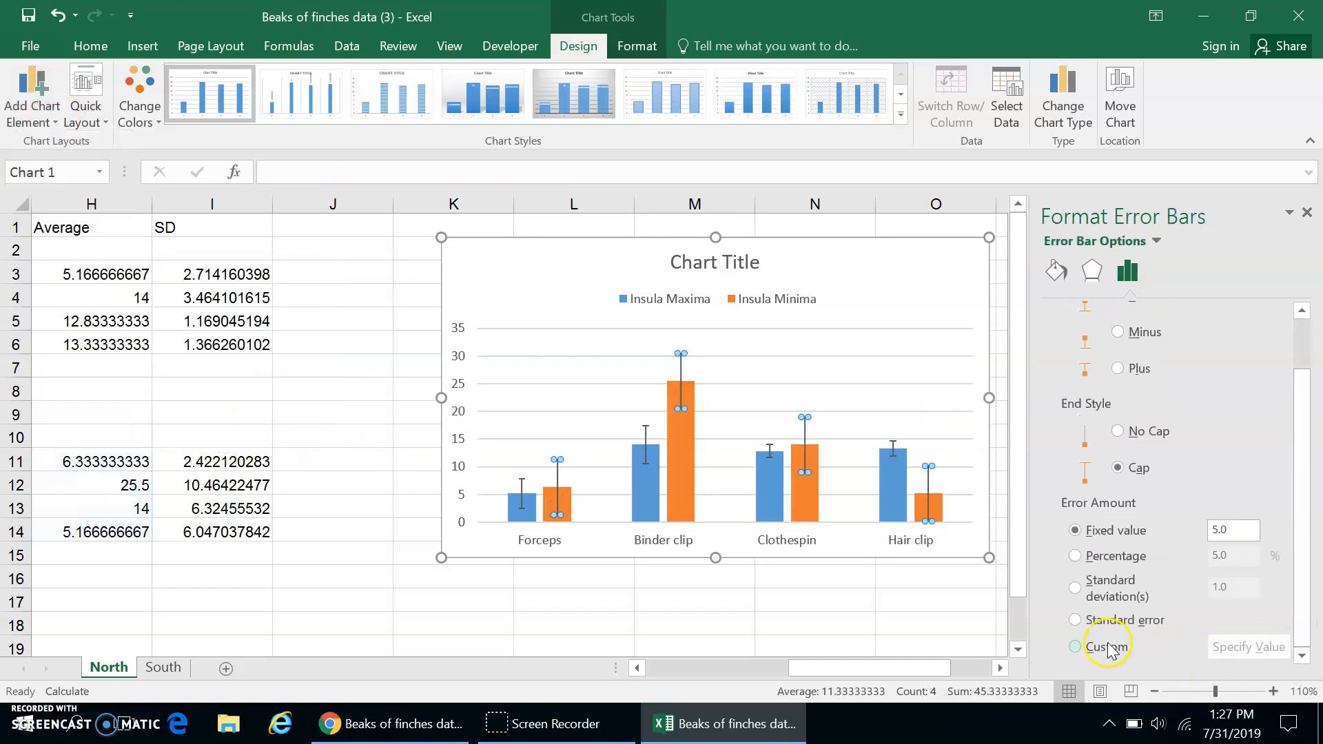
{"action": "left_click", "coordinate": [1076, 647]}
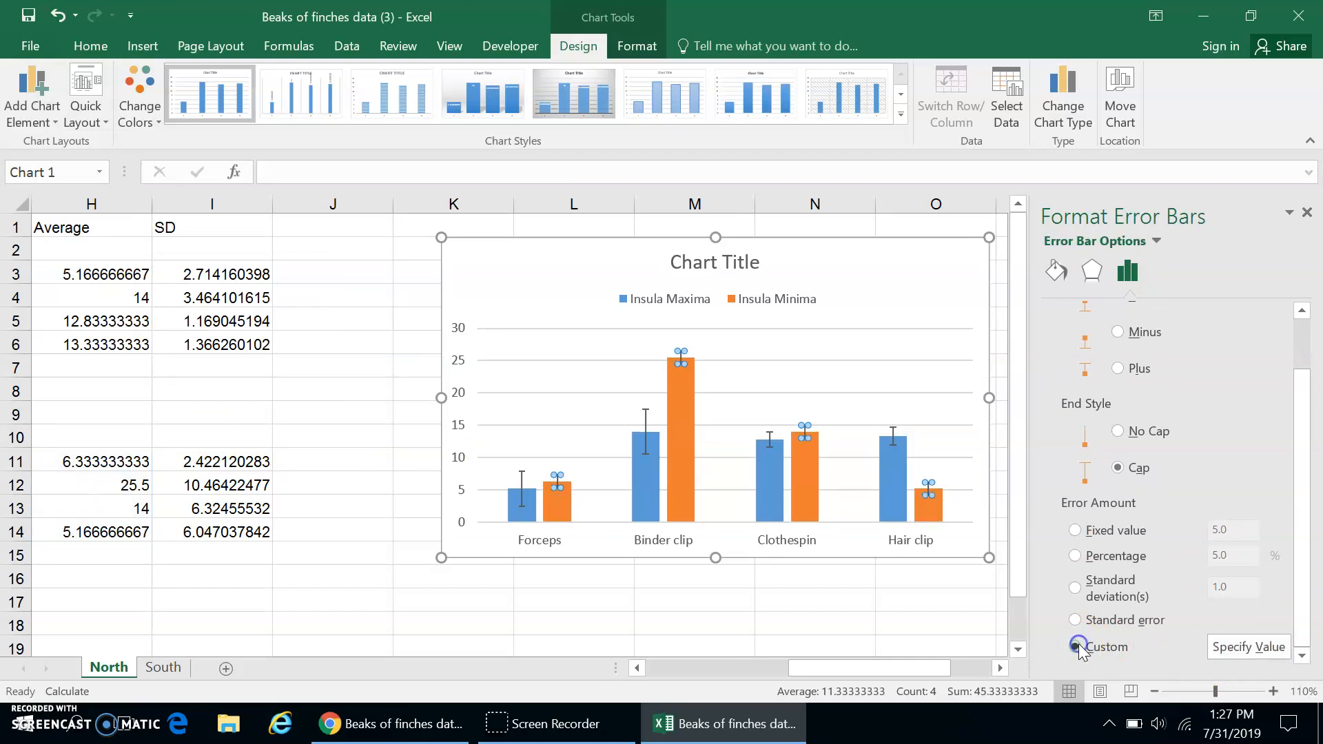
{"action": "left_click", "coordinate": [1232, 649]}
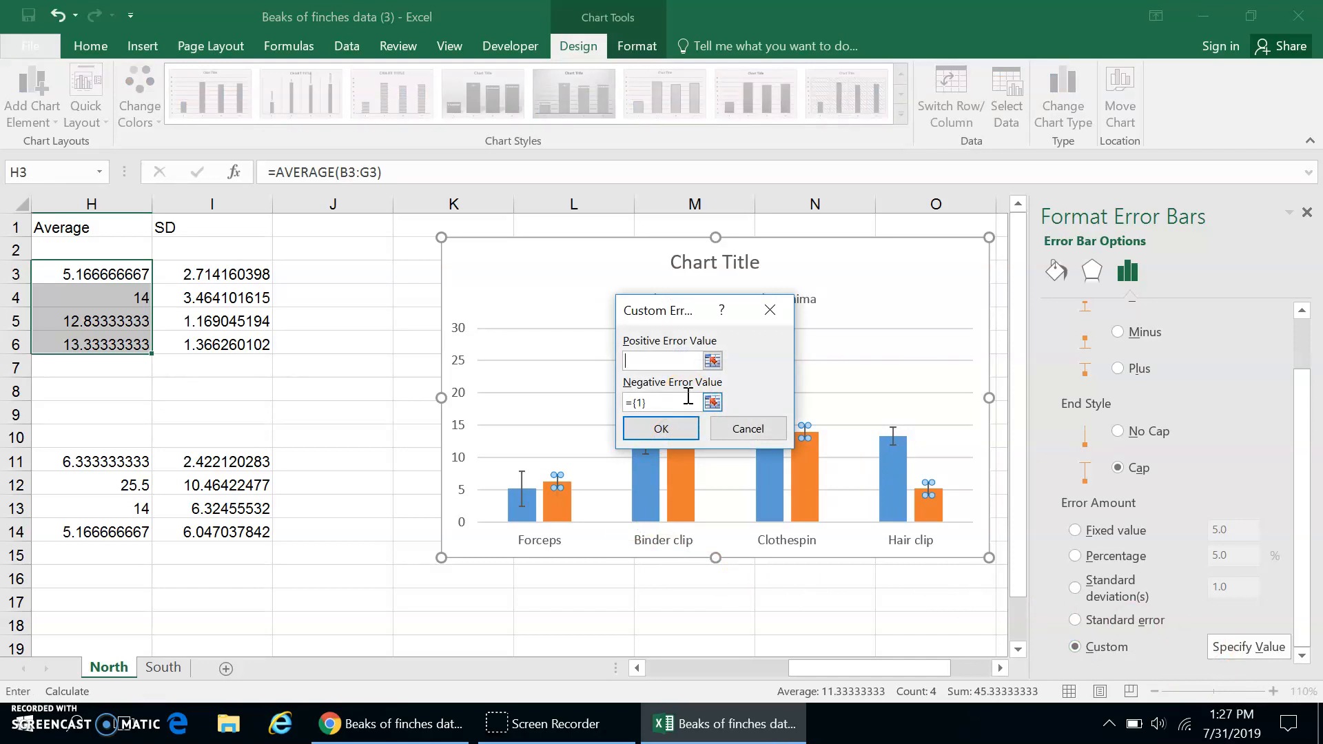
{"action": "left_click", "coordinate": [183, 460]}
{"action": "left_click_drag", "start_coordinate": [182, 572], "coordinate": [207, 534]}
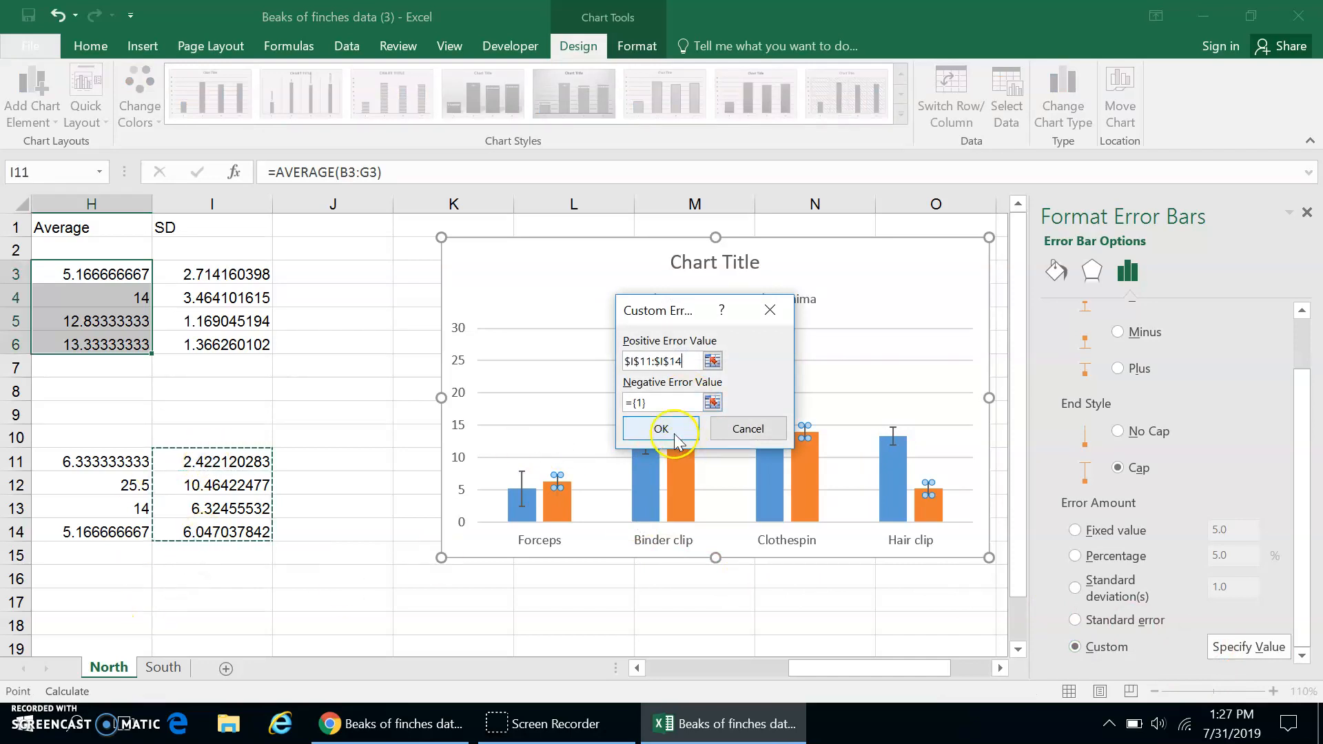
{"action": "left_click", "coordinate": [654, 398]}
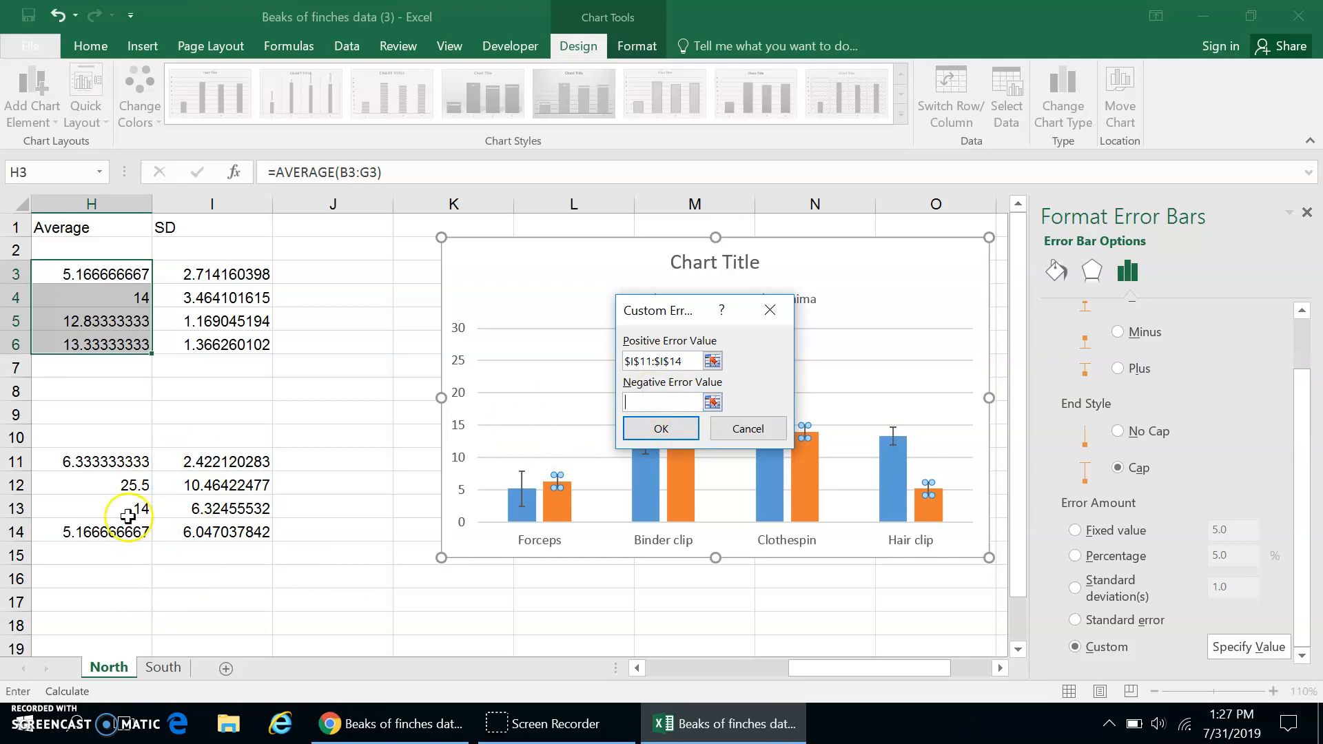
{"action": "left_click", "coordinate": [183, 460]}
{"action": "left_click", "coordinate": [196, 542], "text": "shift"}
{"action": "left_click", "coordinate": [672, 428]}
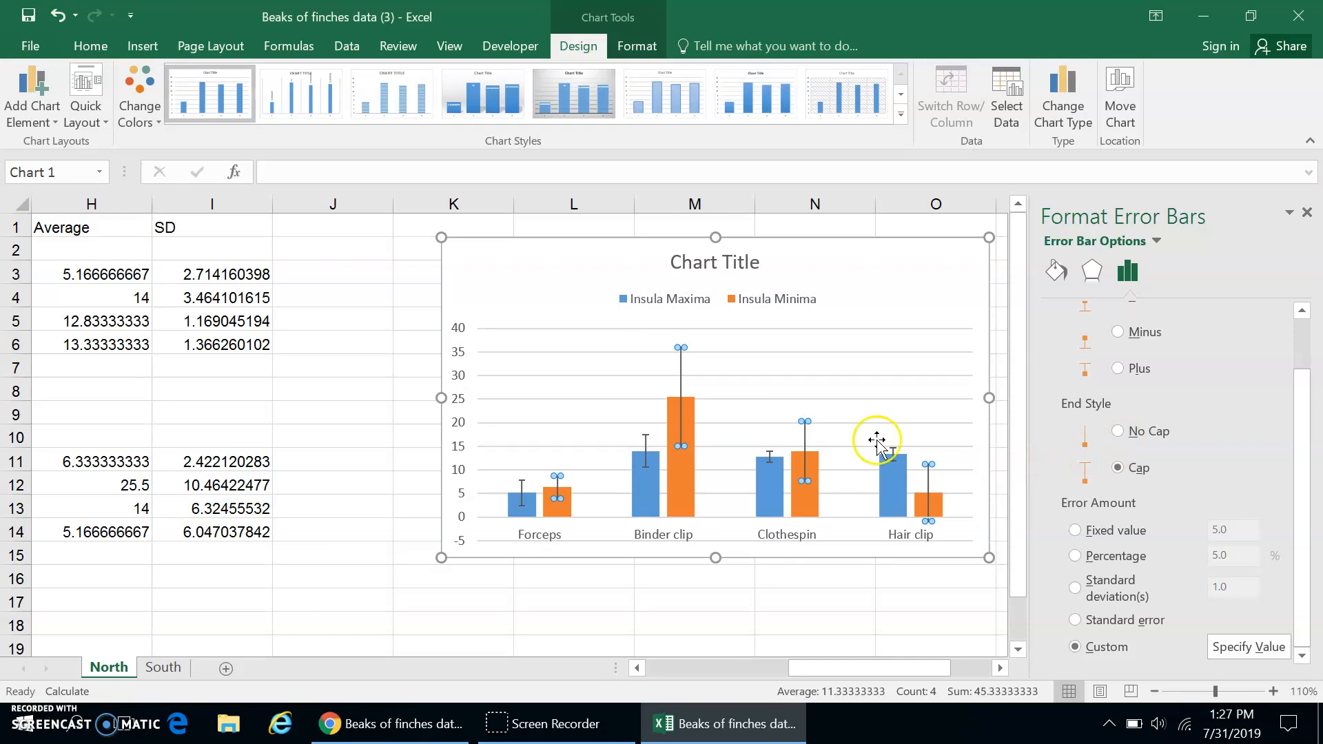
Add primary horizontal and primary vertical axis titles to the chart.
{"action": "left_click", "coordinate": [875, 272]}
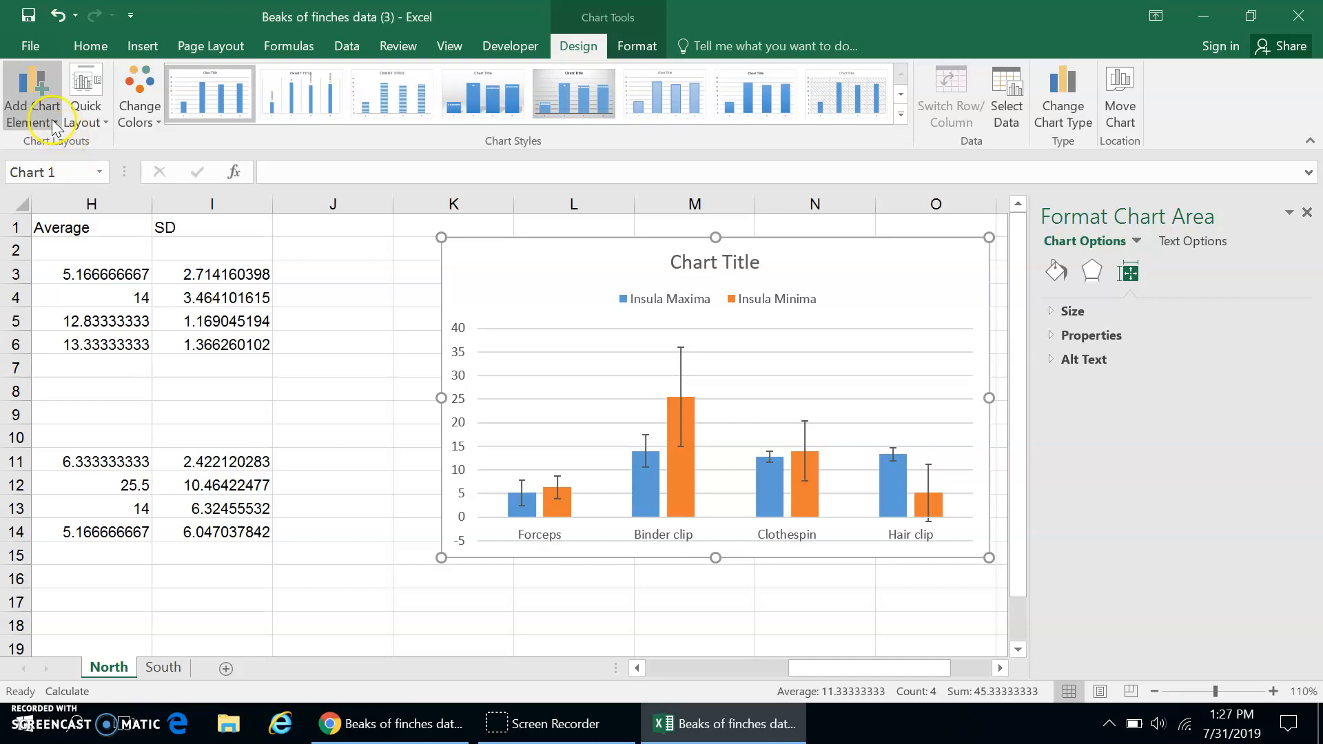
{"action": "left_click", "coordinate": [32, 114]}
{"action": "mouse_move", "coordinate": [68, 165]}
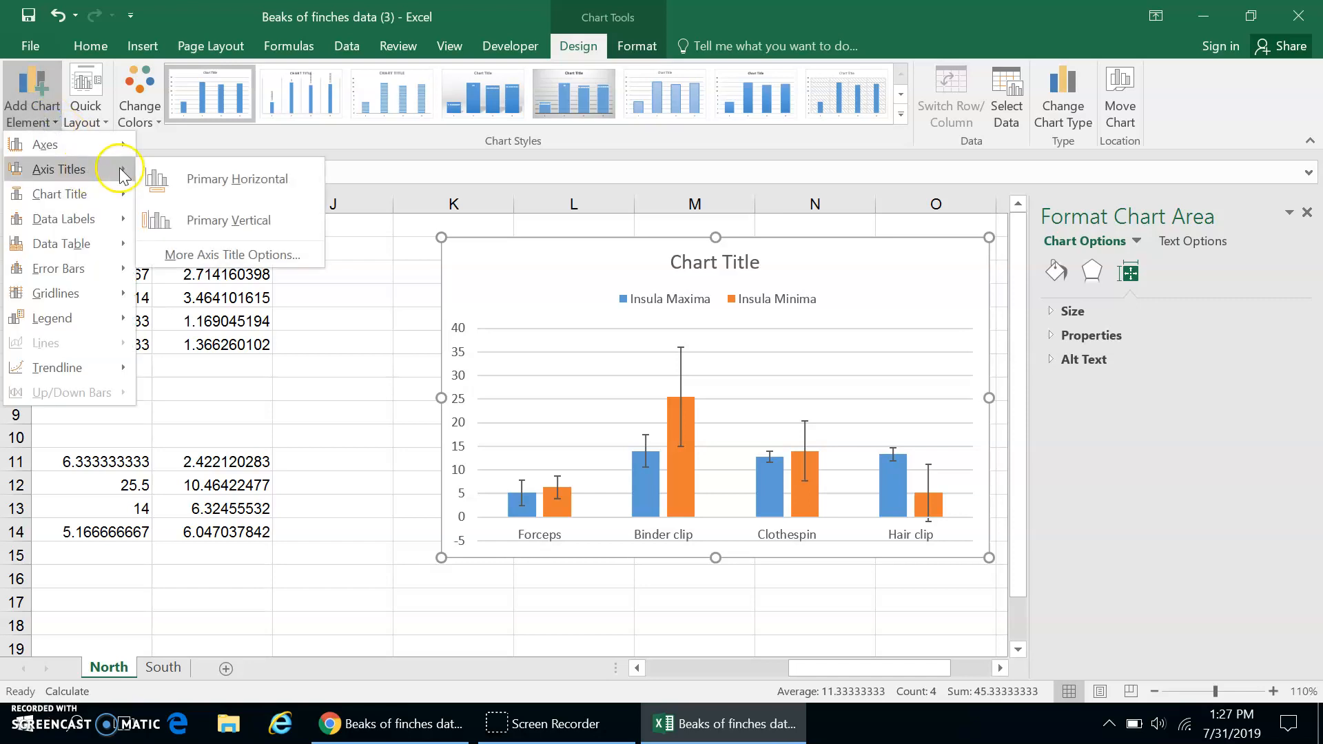
{"action": "left_click", "coordinate": [190, 199]}
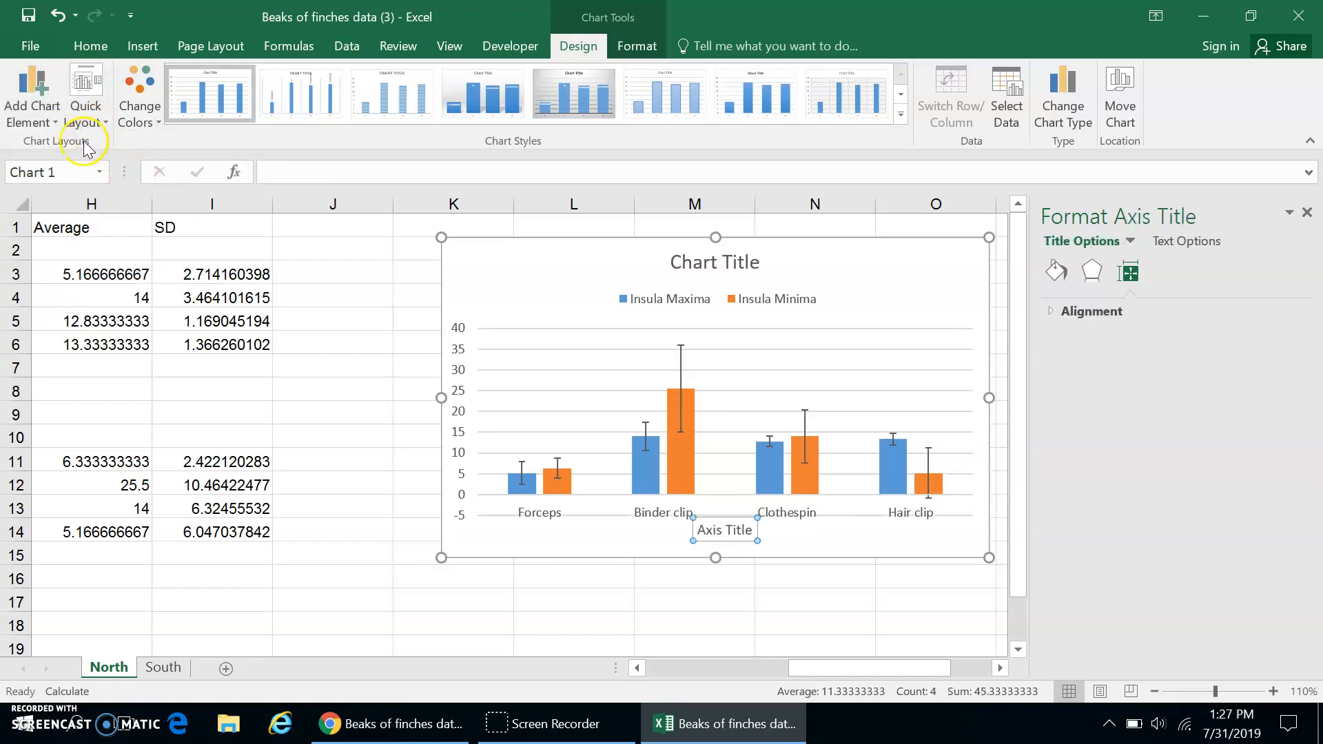
{"action": "left_click", "coordinate": [42, 119]}
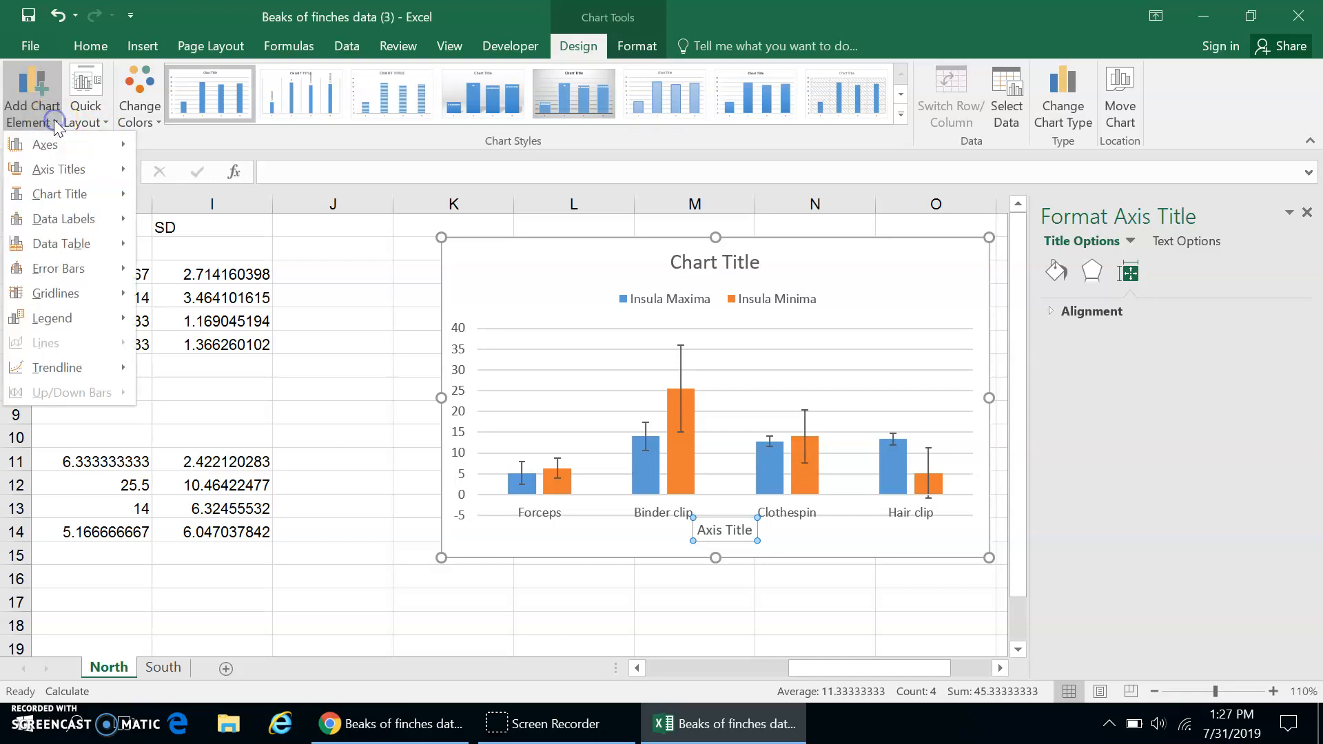
{"action": "mouse_move", "coordinate": [55, 171]}
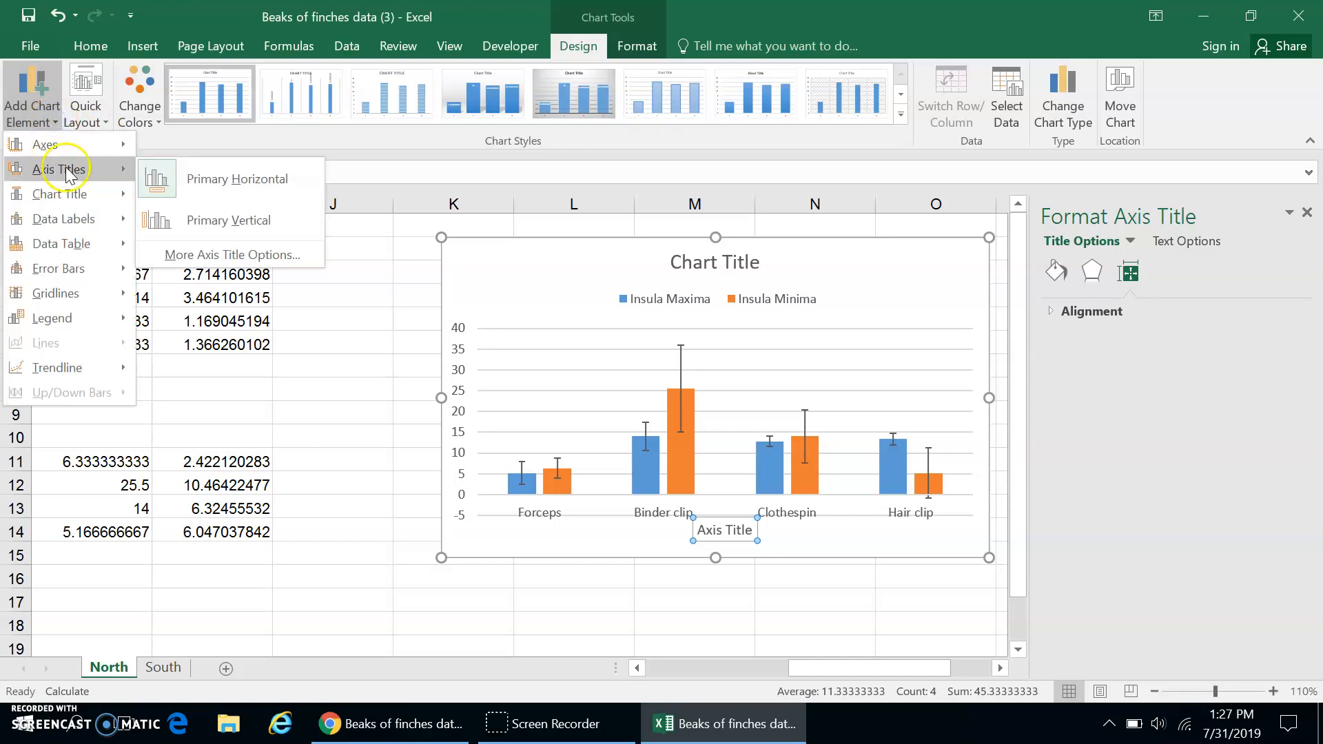
{"action": "left_click", "coordinate": [209, 218]}
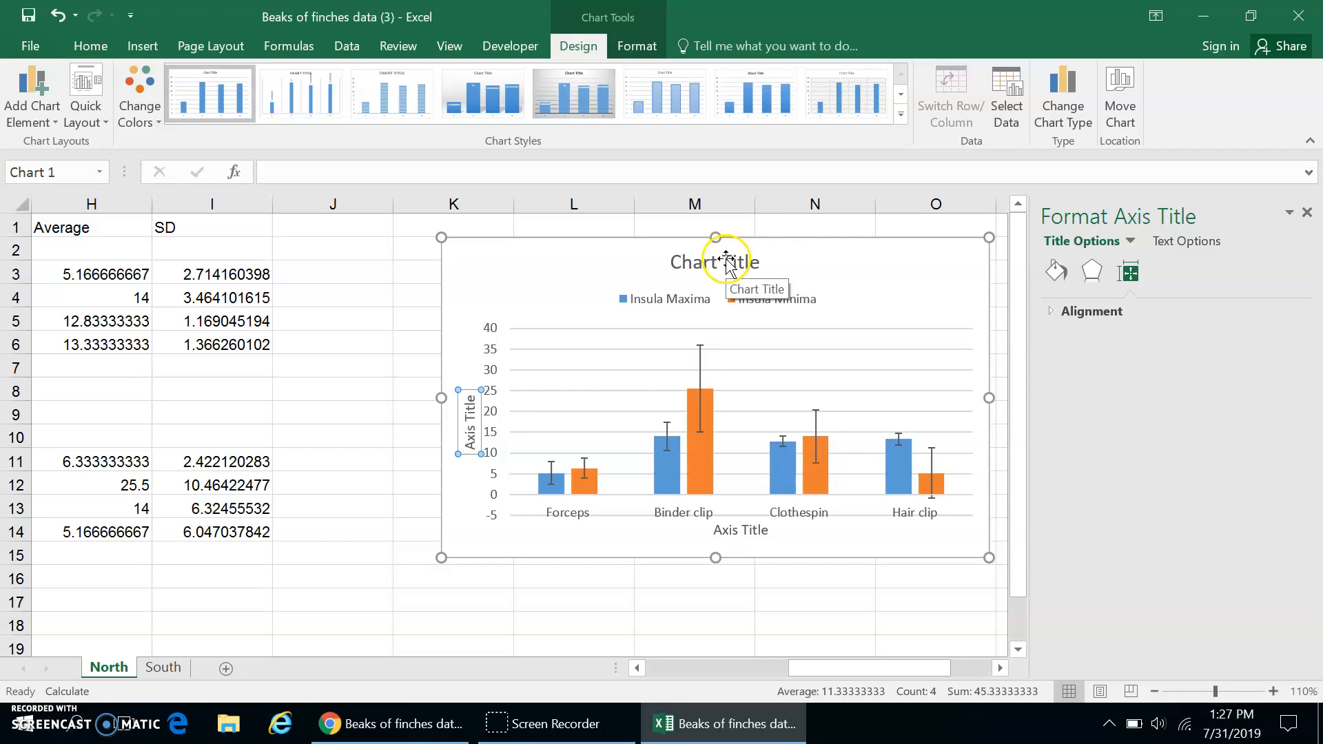